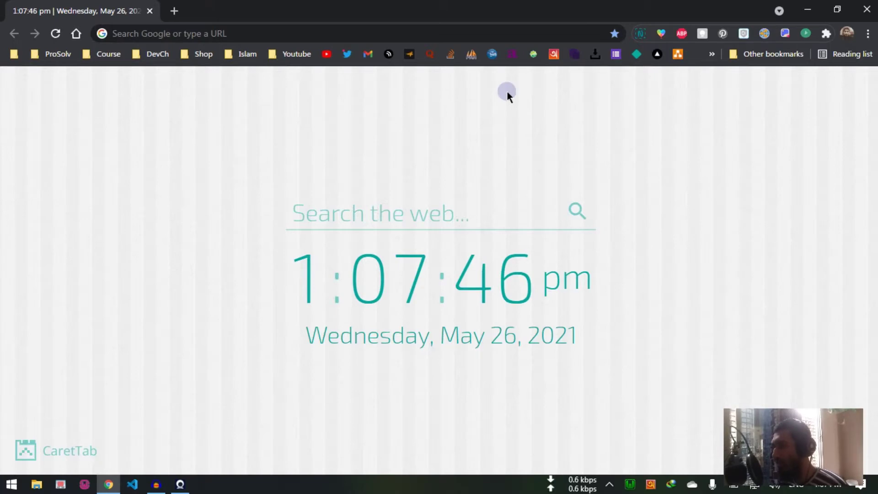
Step: Load localhost/pos-laravel in Chrome to reach the POS login page
left_click(490, 27)
type("local")
key("Return")
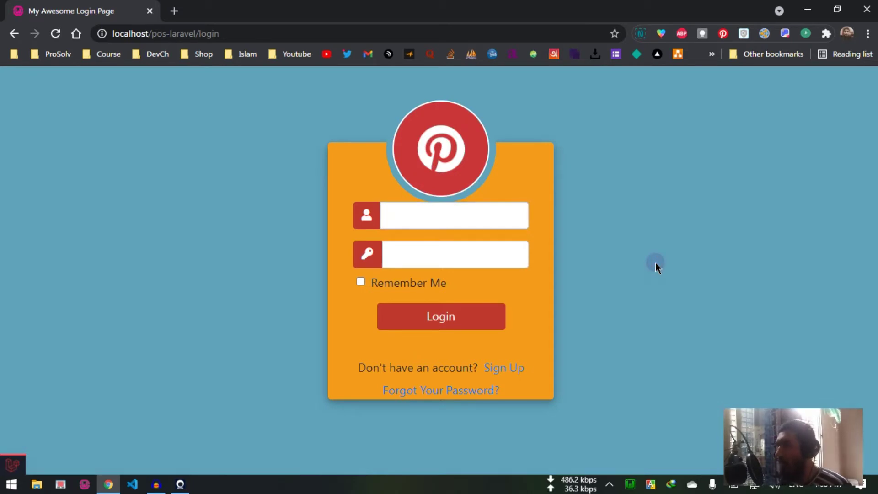
Step: Log in to the POS admin panel with the saved account
left_click(447, 223)
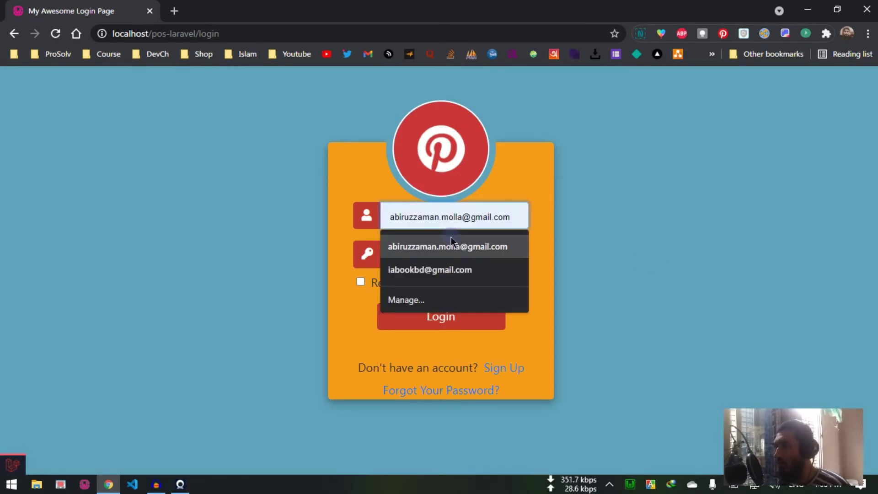
left_click(451, 240)
left_click(441, 255)
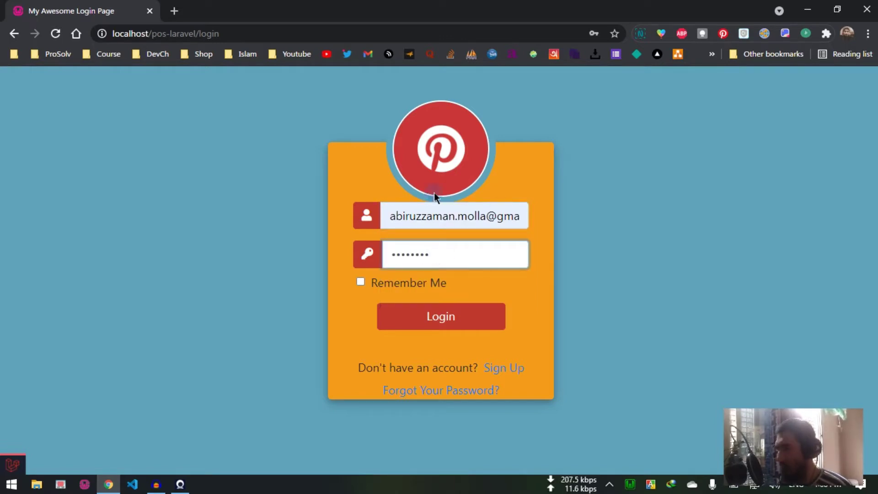
left_click(461, 323)
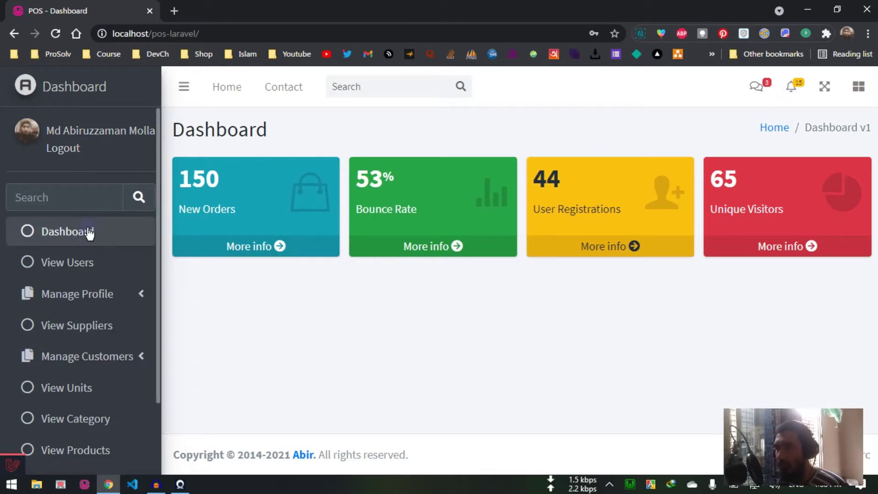
Step: Expand the Manage Profile and Customers sidebar sections, then collapse Customers again
scroll(97, 247, "down", 2)
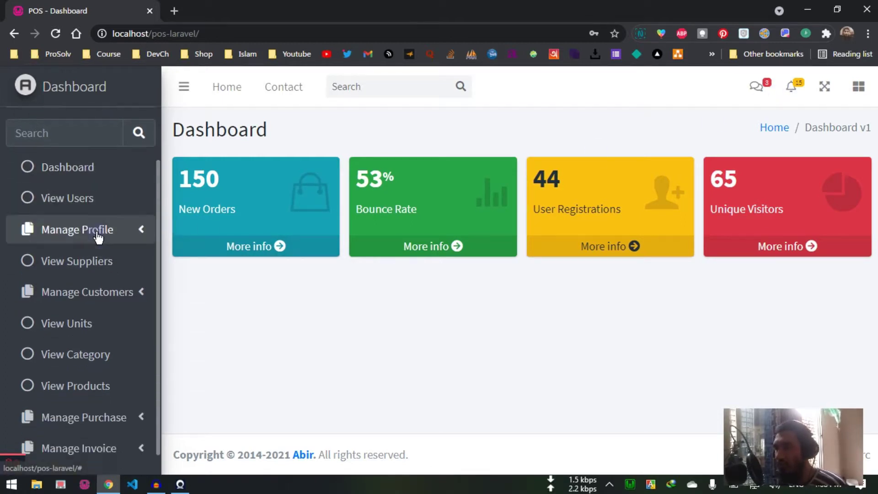
left_click(97, 230)
scroll(98, 233, "down", 3)
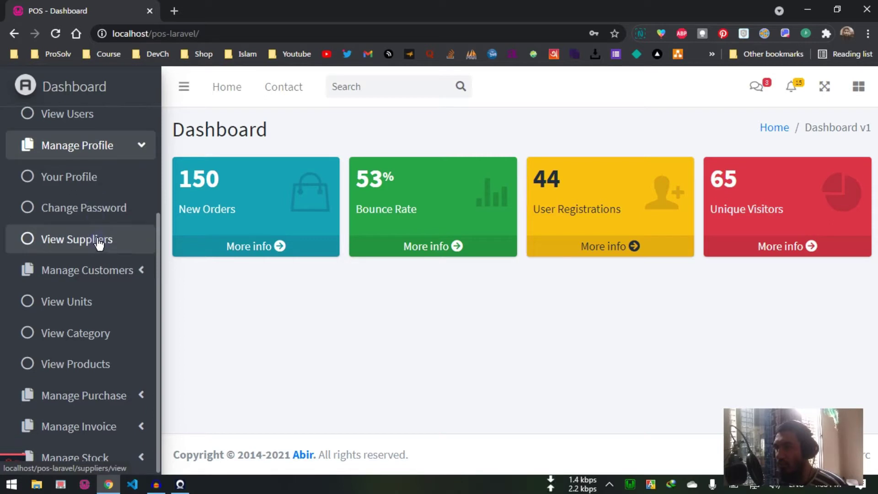
left_click(105, 278)
scroll(106, 284, "down", 4)
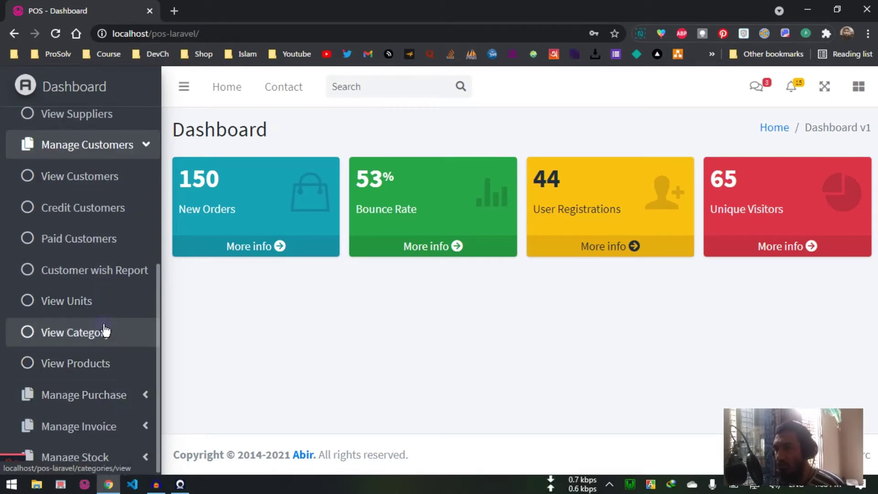
left_click(126, 145)
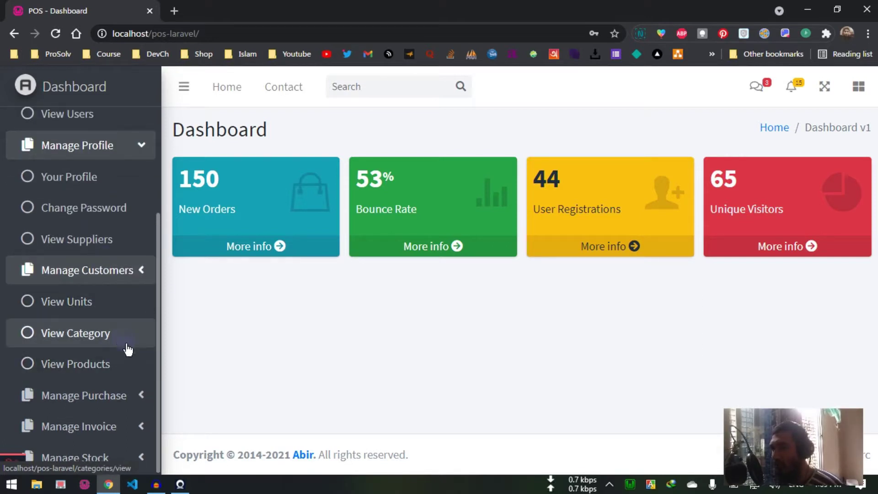
Step: Expand the Purchase, Invoice and Stock sections, then open View Users
left_click(122, 394)
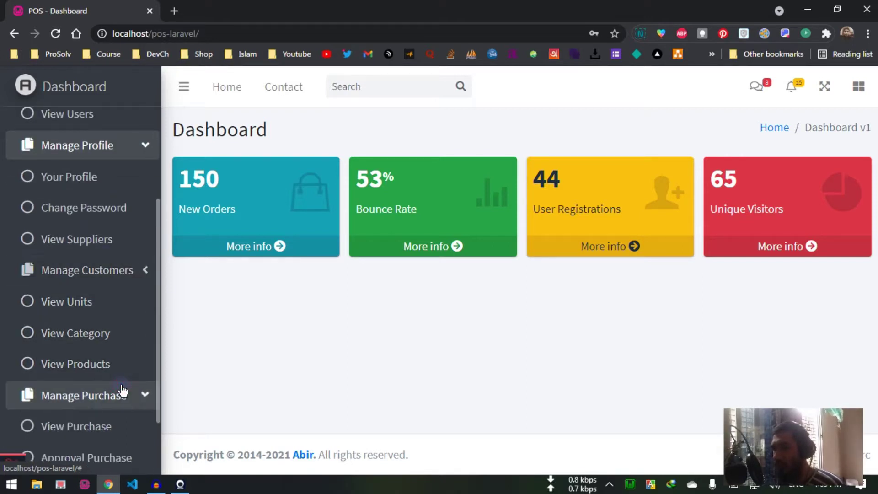
scroll(119, 389, "down", 2)
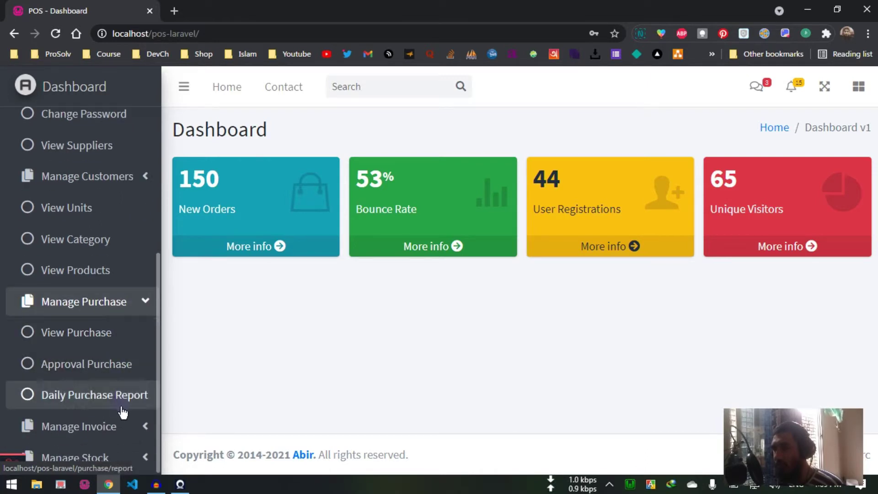
left_click(124, 427)
scroll(121, 392, "down", 3)
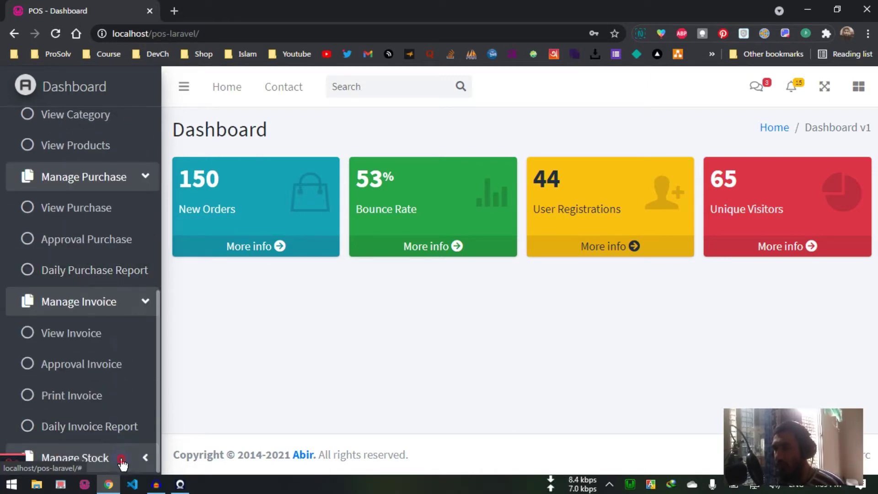
scroll(116, 421, "down", 2)
left_click(117, 438)
scroll(117, 420, "up", 10)
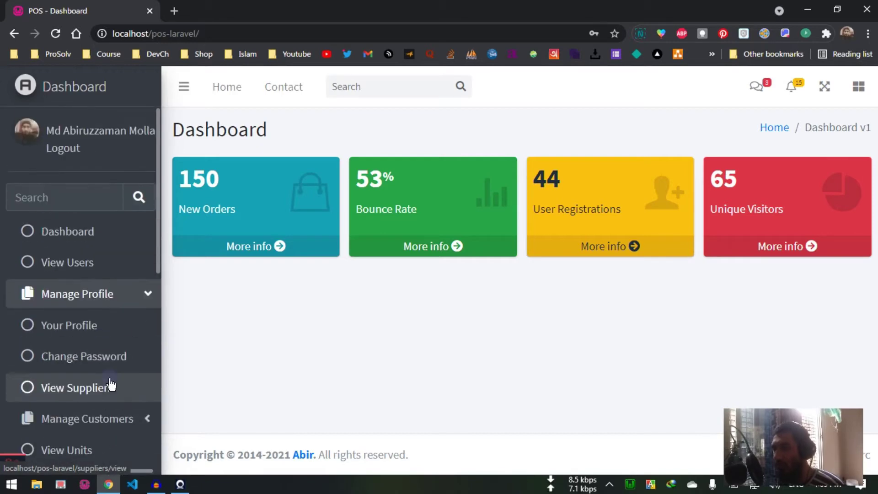
left_click(92, 265)
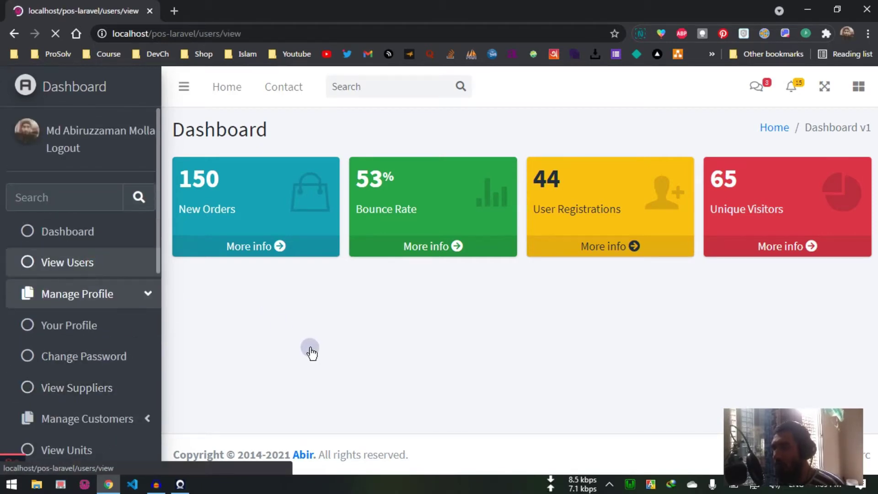
Step: Edit user iabook, keep the role as User, and save
scroll(571, 288, "down", 2)
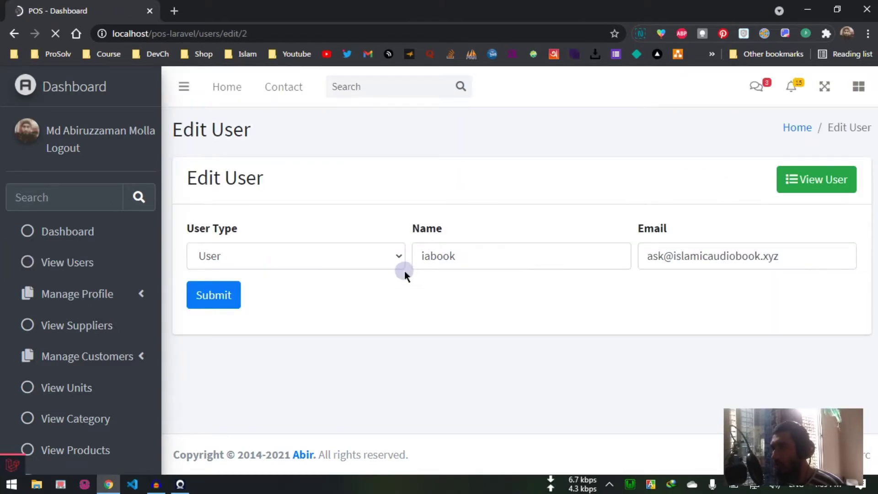
left_click(372, 259)
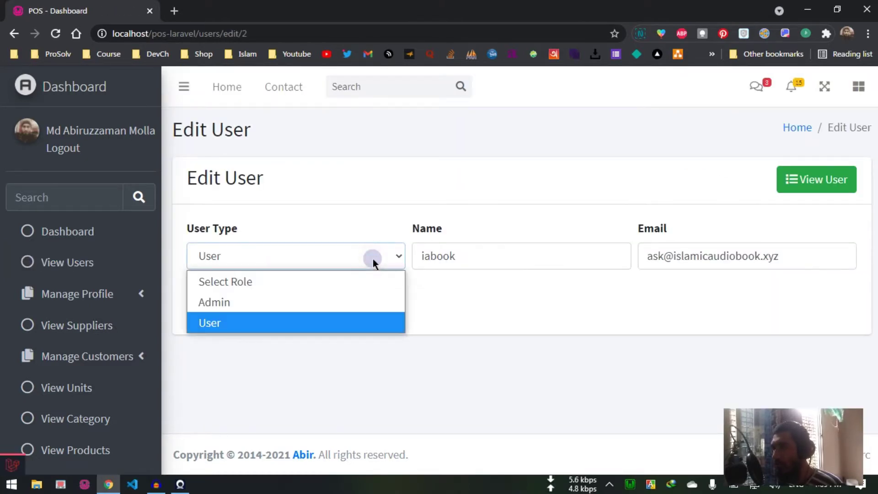
left_click(544, 254)
key("Return")
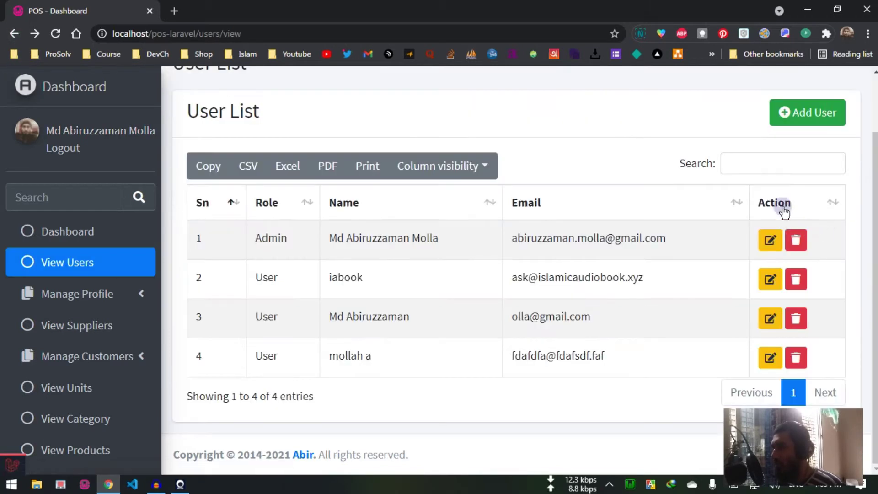
Step: Look over the Add User form and its roles, then return without adding anyone
scroll(662, 241, "up", 2)
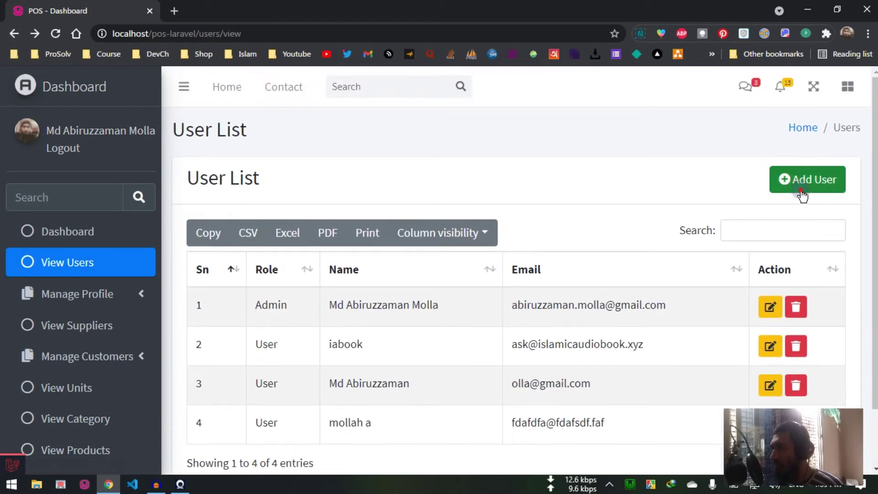
left_click(780, 178)
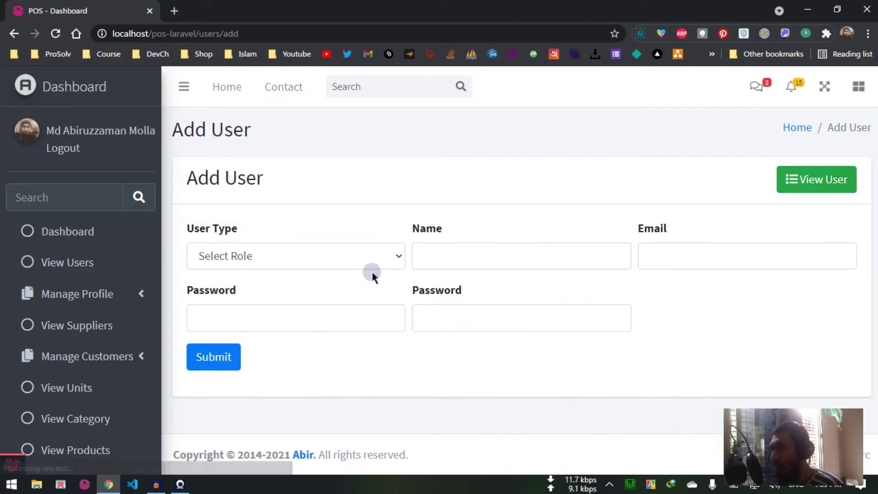
left_click(322, 257)
left_click(342, 230)
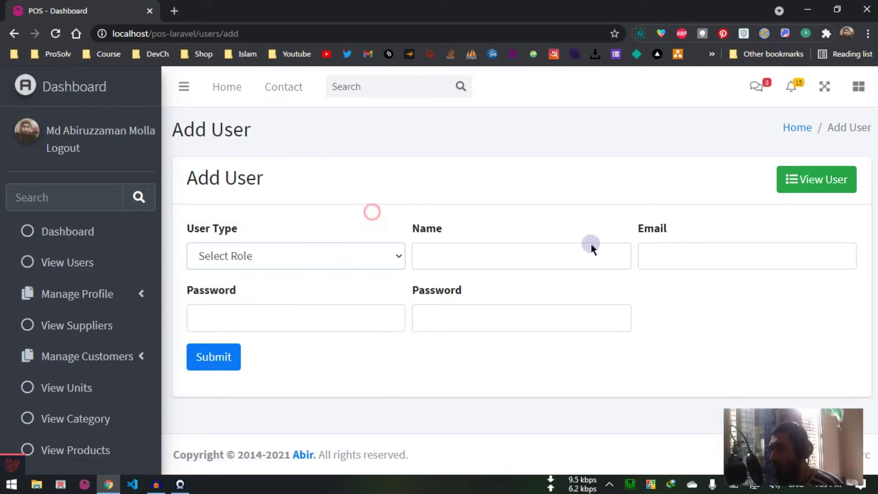
left_click(14, 33)
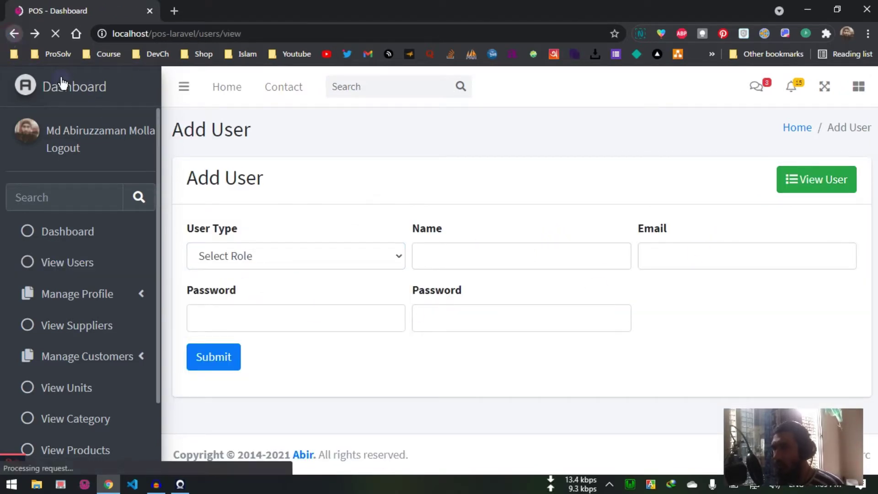
Step: Attempt to delete the admin user in row 1 and cancel the deletion
scroll(104, 277, "down", 2)
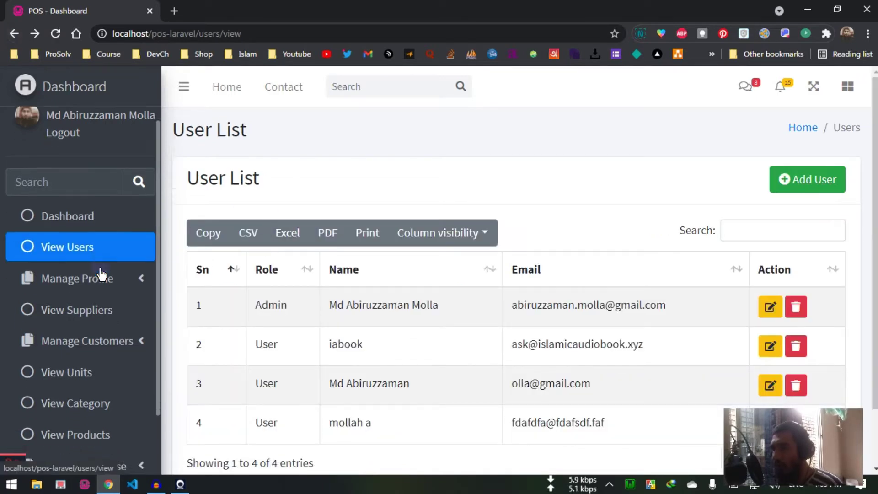
left_click(108, 230)
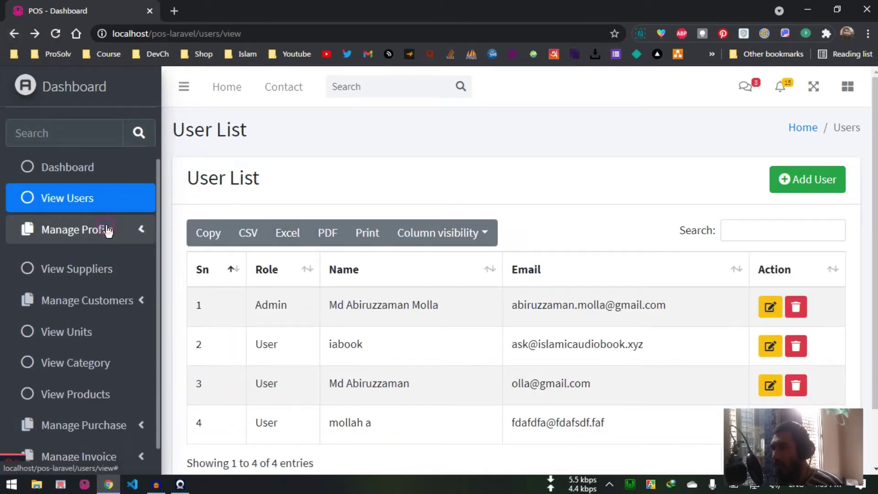
scroll(727, 219, "down", 2)
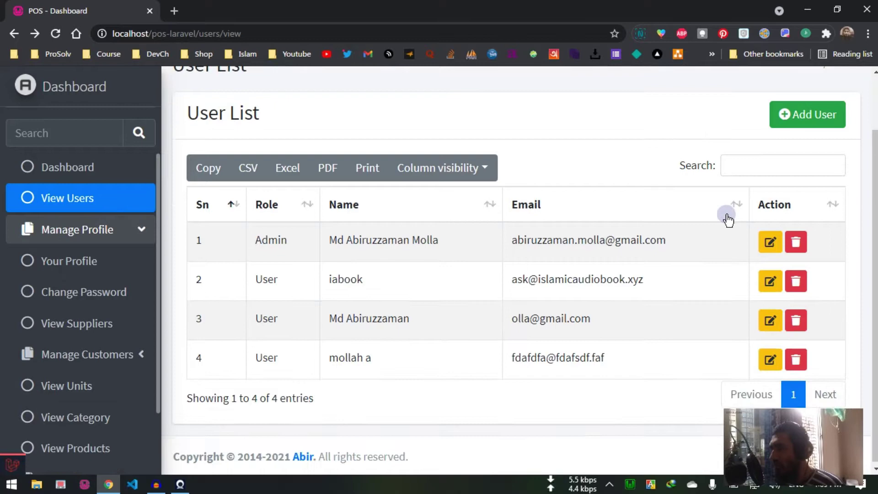
left_click(796, 243)
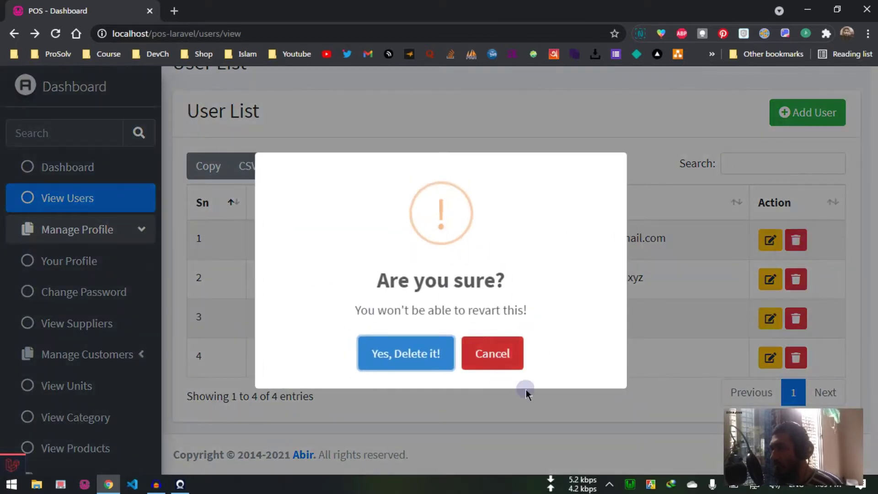
left_click(506, 365)
Step: Open Your Profile from the Manage Profile section
left_click(118, 230)
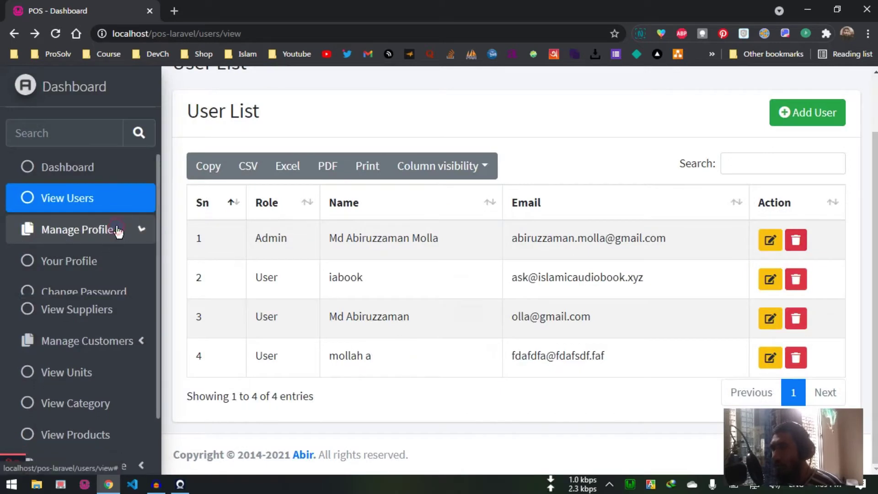
left_click(117, 230)
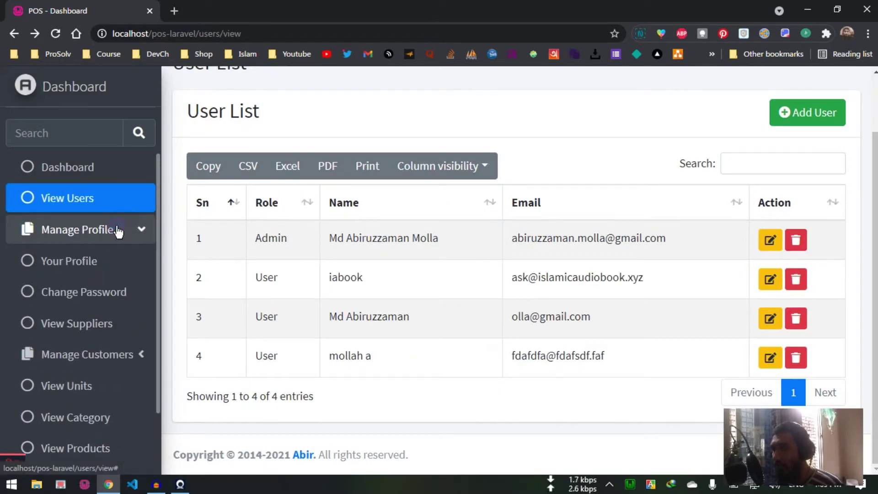
left_click(99, 262)
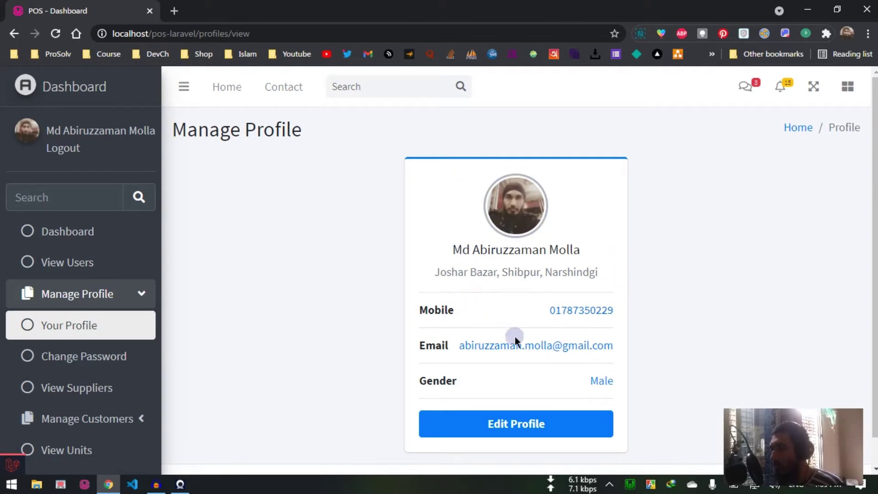
Step: View the profile edit form, then go to the Manage Password page
left_click(520, 430)
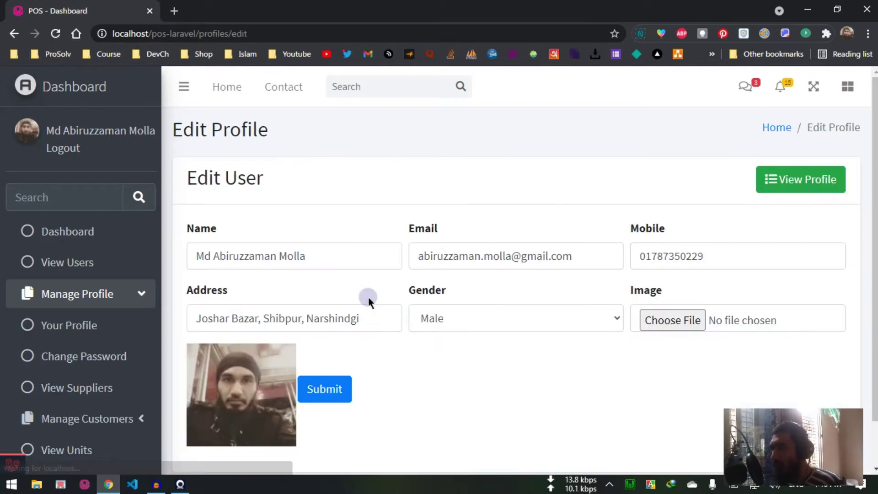
scroll(369, 297, "down", 2)
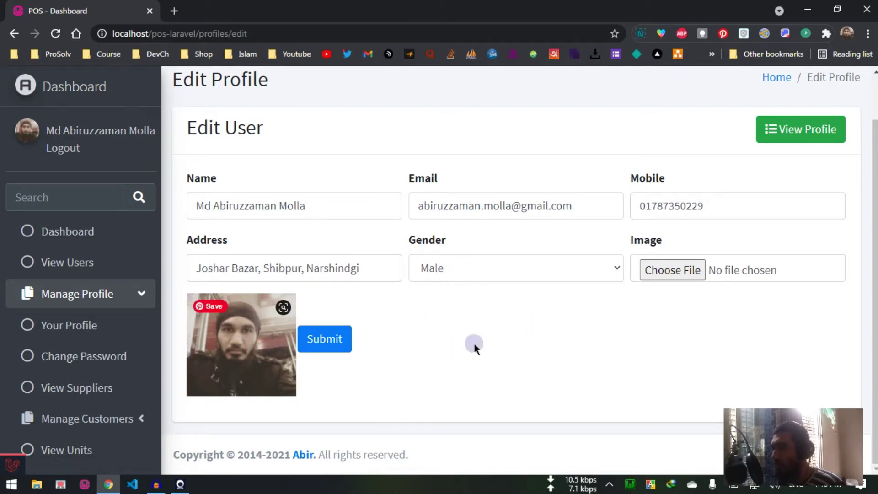
left_click(113, 355)
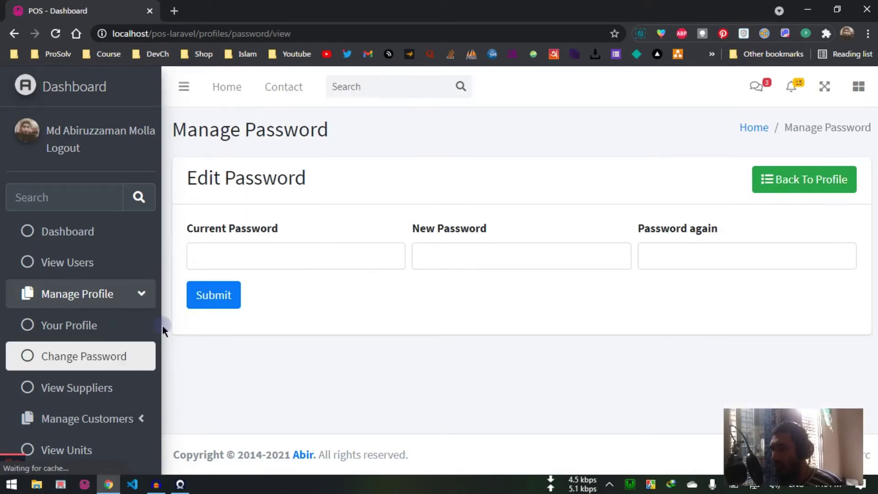
Step: Leave the current and new password fields empty and go to View Suppliers
left_click(380, 256)
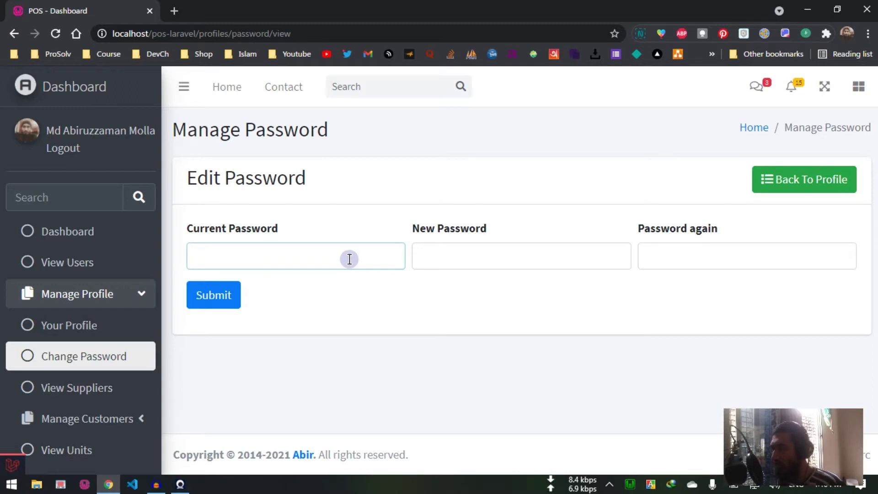
left_click(531, 256)
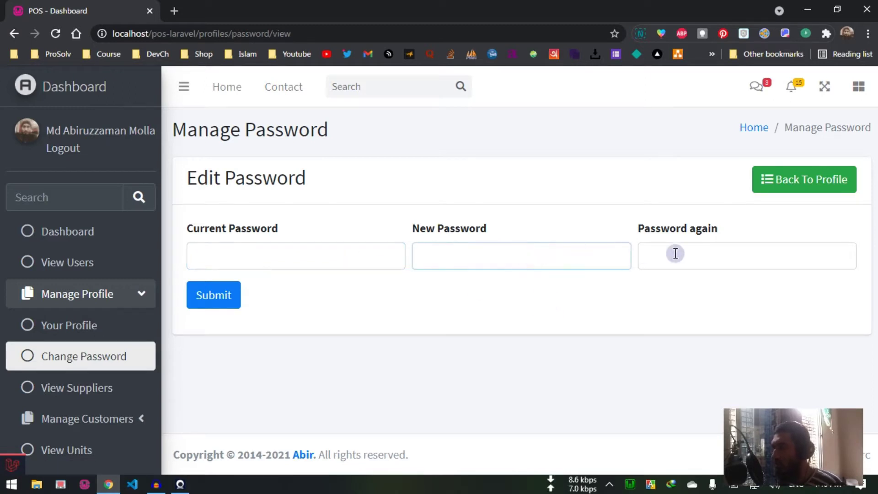
left_click(535, 299)
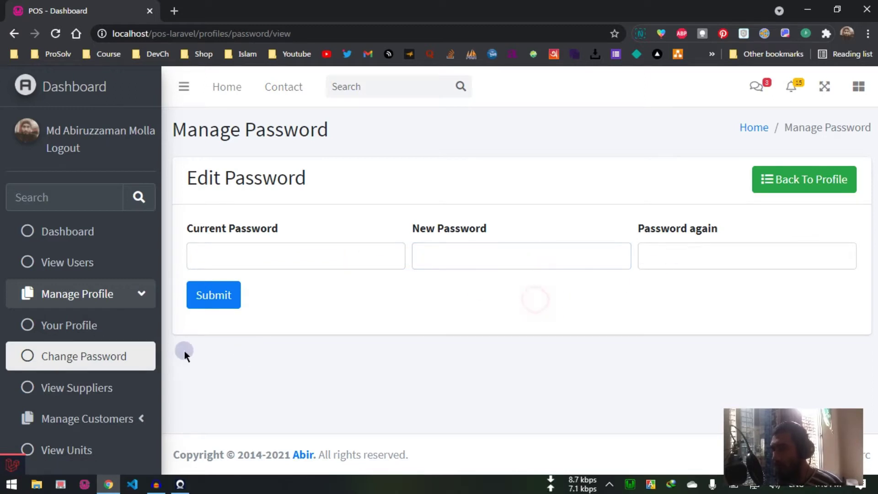
left_click(124, 390)
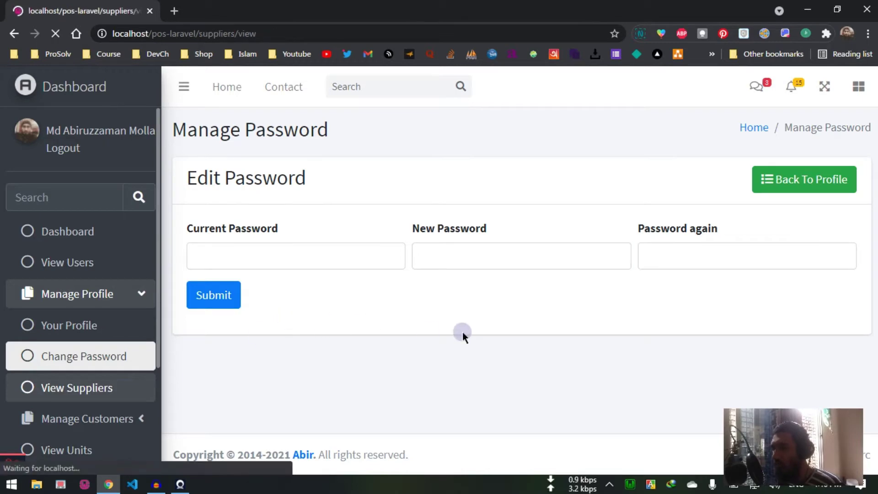
Step: Start a new supplier named Walton with mobile number 11255455
scroll(462, 332, "down", 1)
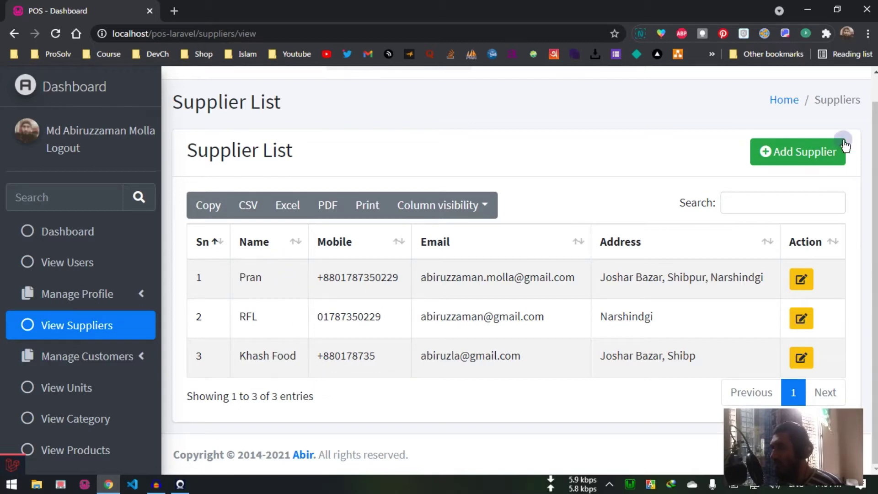
left_click(816, 158)
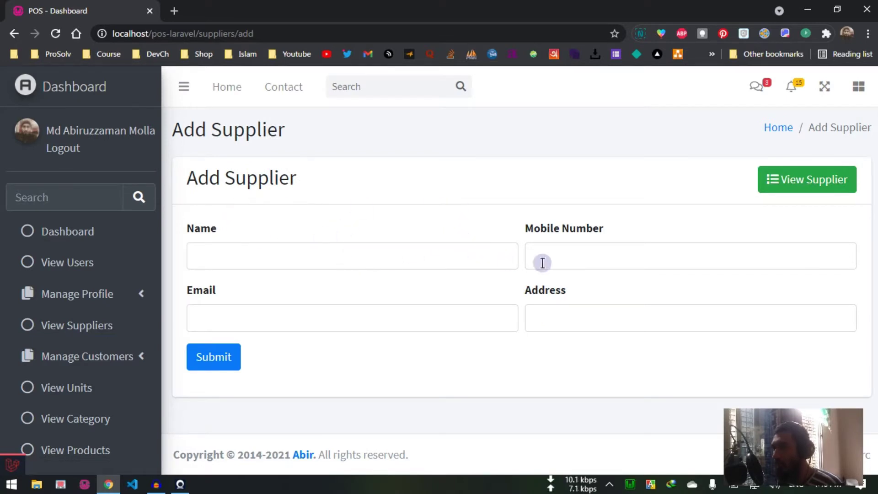
left_click(386, 258)
type("Wa")
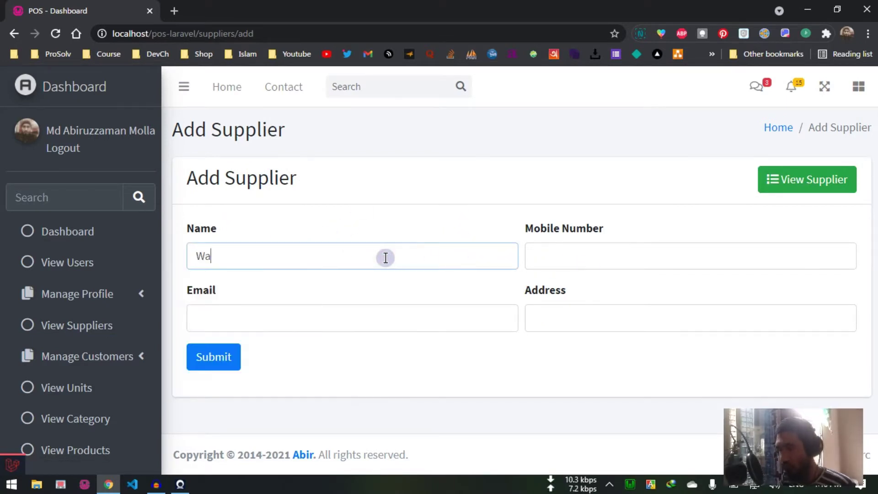
type("lton")
left_click(609, 260)
type("11255455")
Step: Fill the supplier email from autofill with walton as its name, and set address Dhaka
left_click(343, 325)
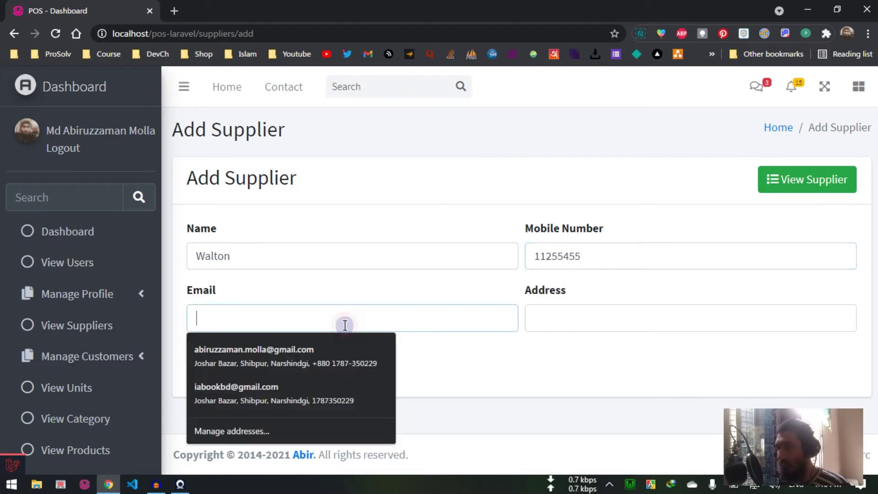
key("Down")
key("Down")
key("Return")
left_click(243, 323)
key("BackSpace")
key("BackSpace")
key("BackSpace")
key("BackSpace")
key("BackSpace")
key("BackSpace")
key("BackSpace")
key("BackSpace")
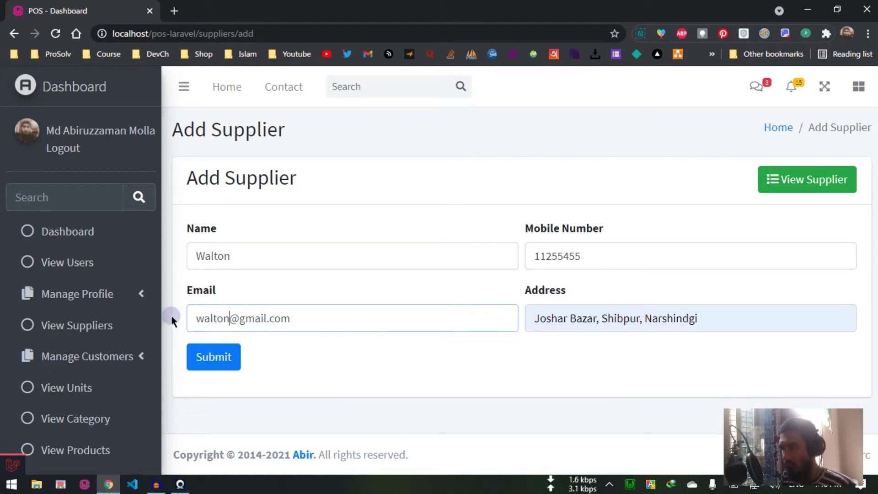
triple_click(671, 316)
type("Dhaka")
left_click(402, 387)
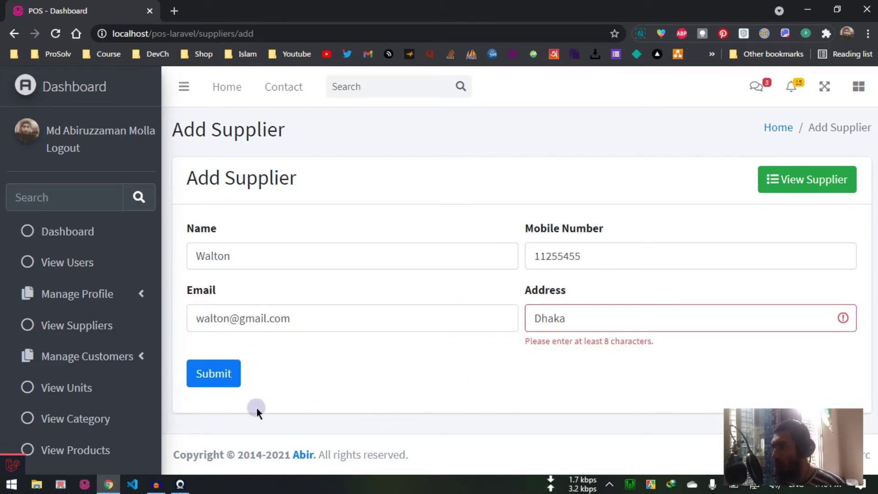
Step: Replace the too-short address with a longer saved address and save supplier Walton
left_click(215, 373)
left_click(615, 314)
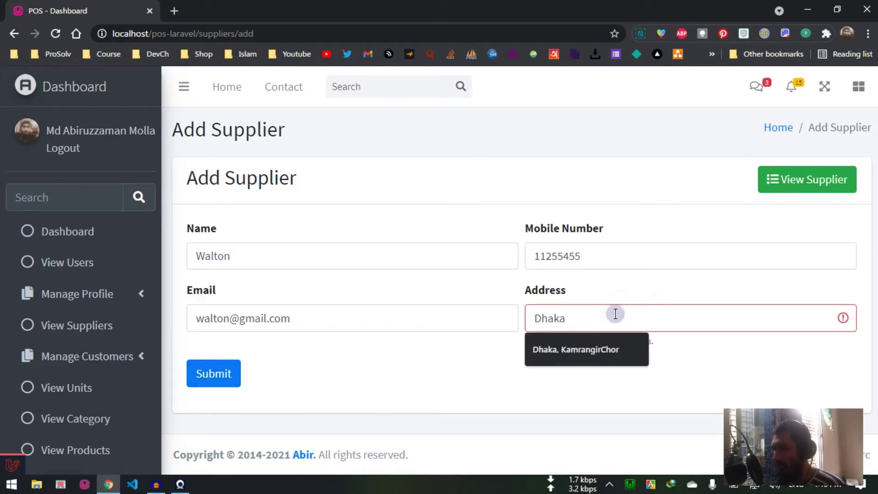
left_click(606, 349)
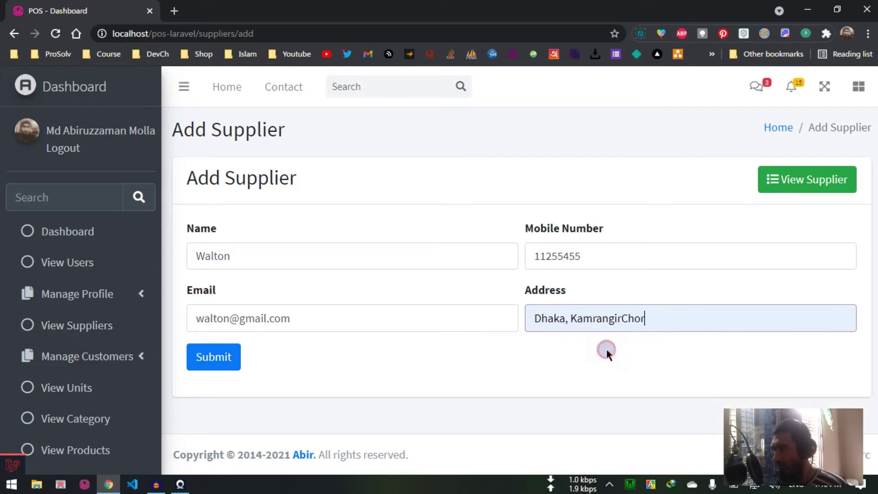
left_click(519, 366)
left_click(223, 364)
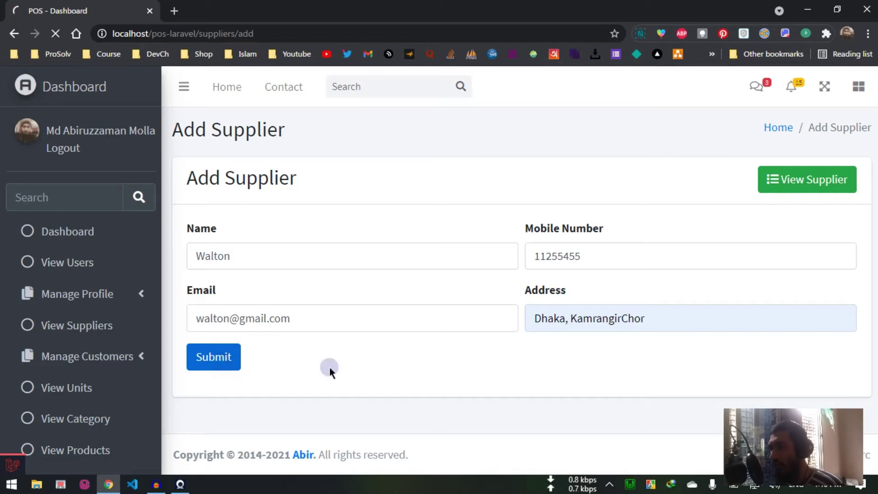
Step: Check that Walton appears as the fourth row of the Supplier List
scroll(364, 372, "down", 1)
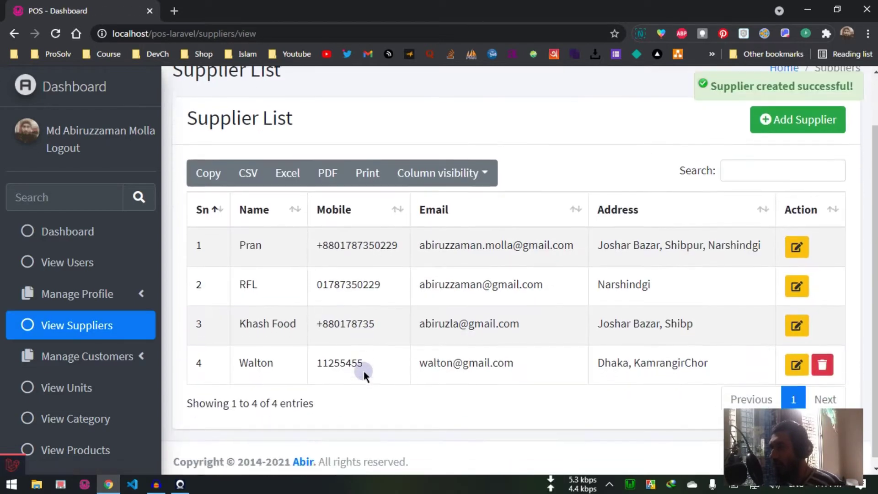
scroll(364, 372, "down", 1)
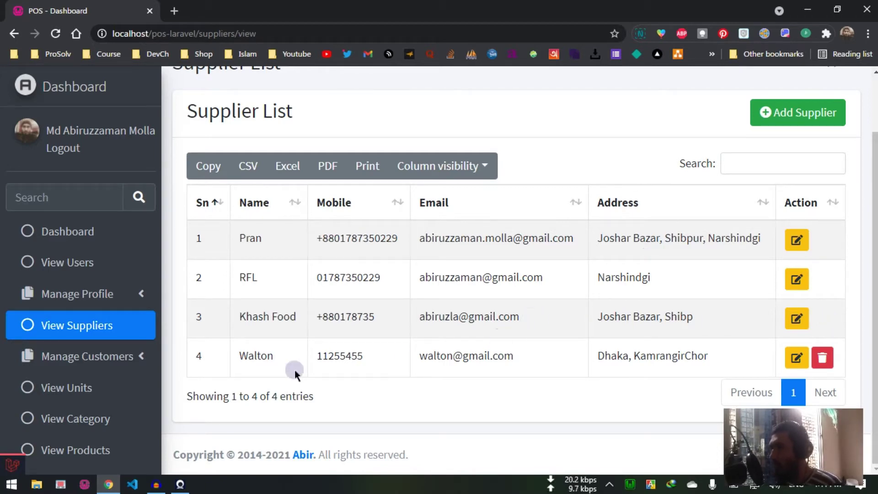
double_click(246, 355)
left_click(301, 356)
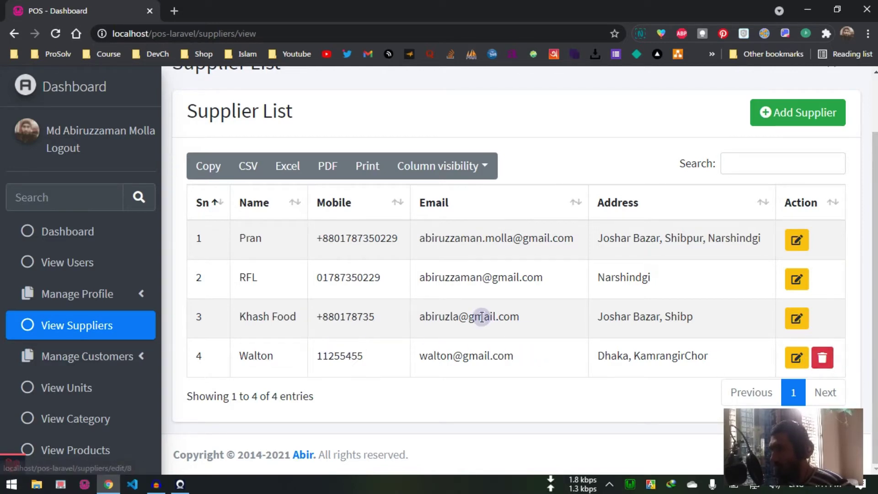
Step: Delete supplier Walton, view Pran's edit page without changes, and expand Manage Customers
left_click(823, 359)
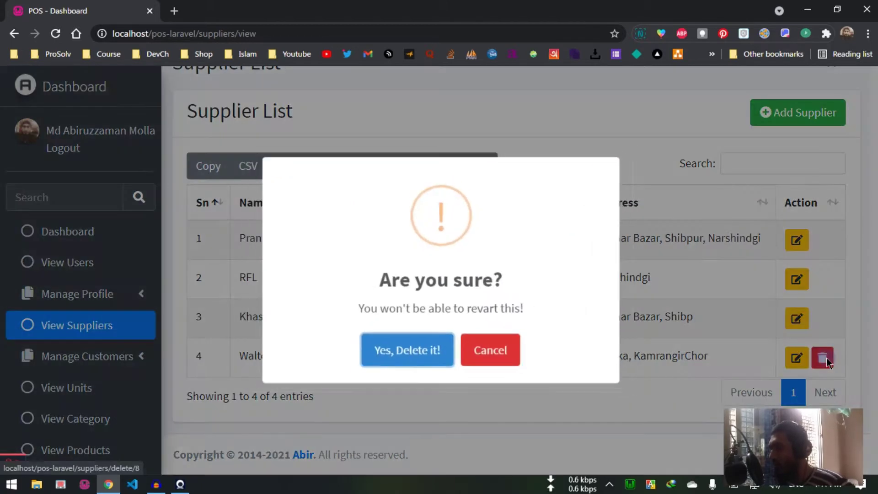
left_click(409, 352)
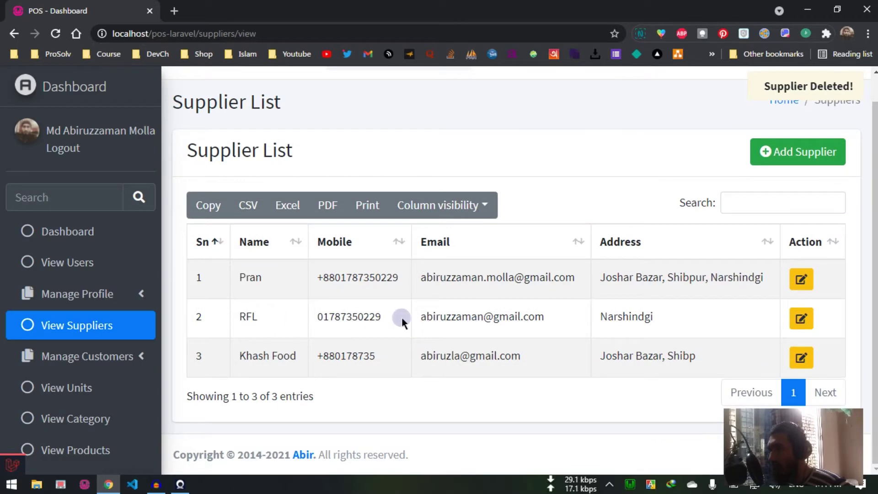
left_click(802, 279)
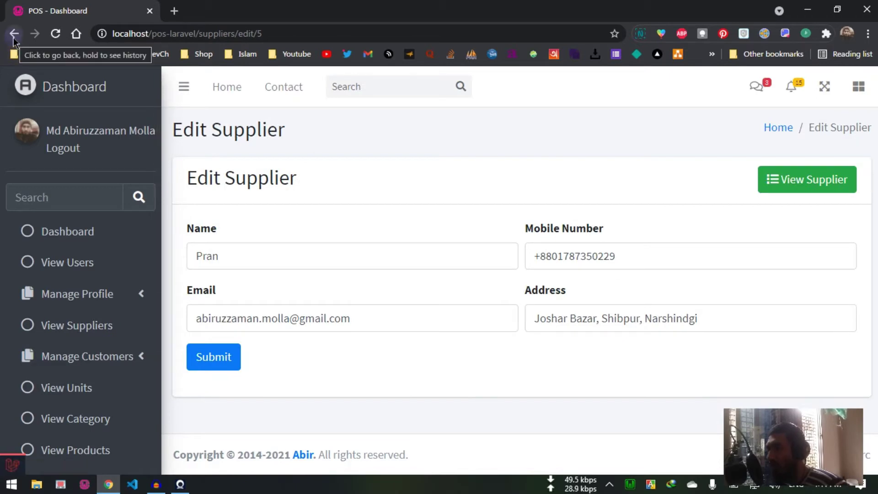
left_click(14, 34)
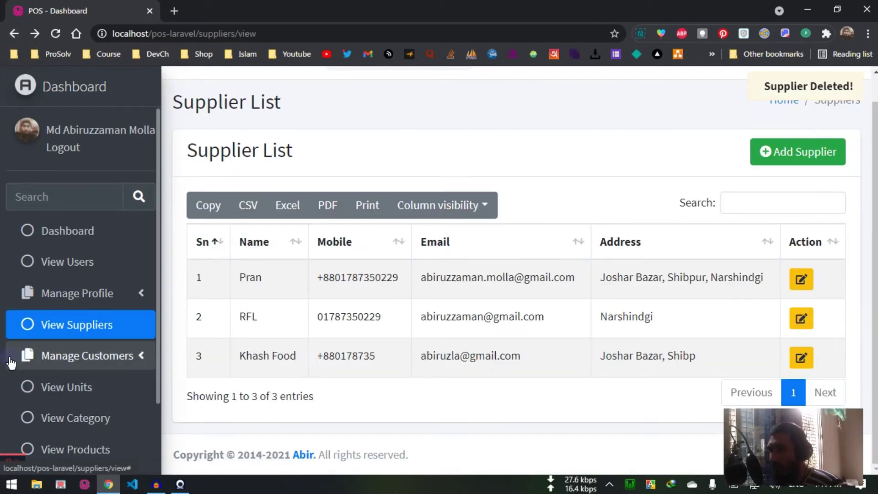
scroll(69, 321, "down", 2)
left_click(106, 271)
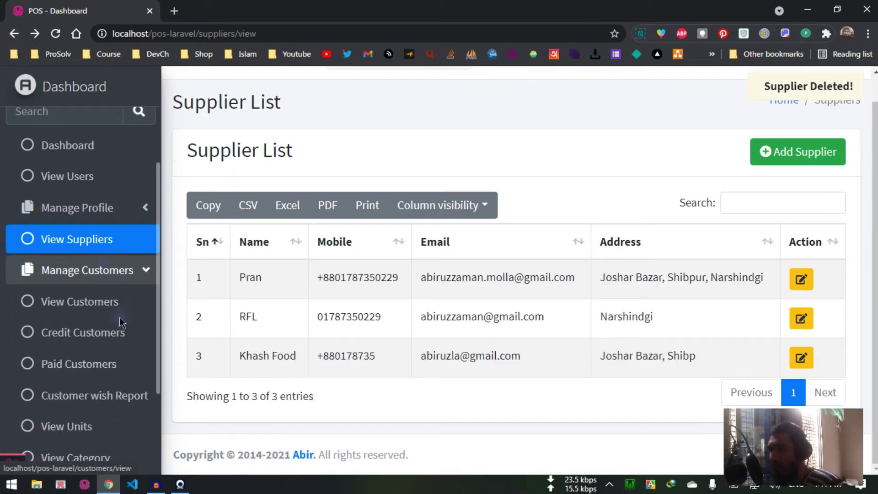
Step: Open the Customer List and view the Add Customer form without saving
left_click(105, 309)
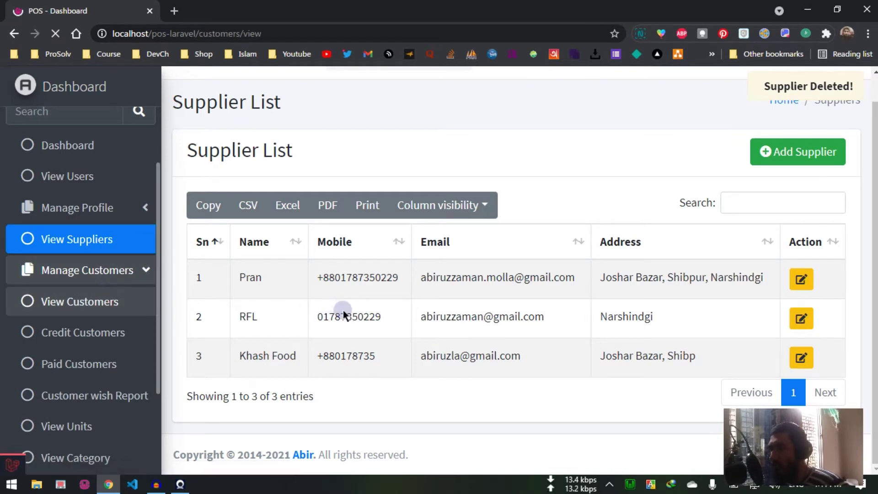
scroll(411, 352, "down", 2)
scroll(505, 336, "up", 1)
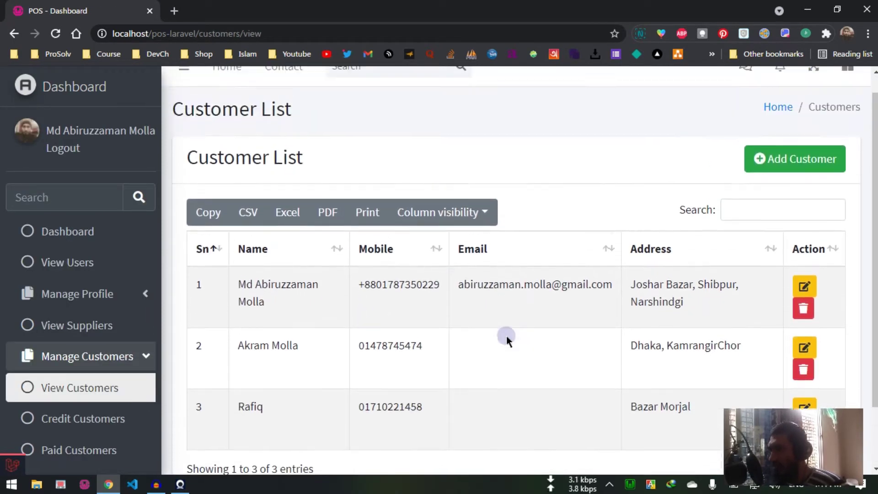
scroll(506, 336, "down", 1)
scroll(628, 180, "up", 2)
left_click(786, 181)
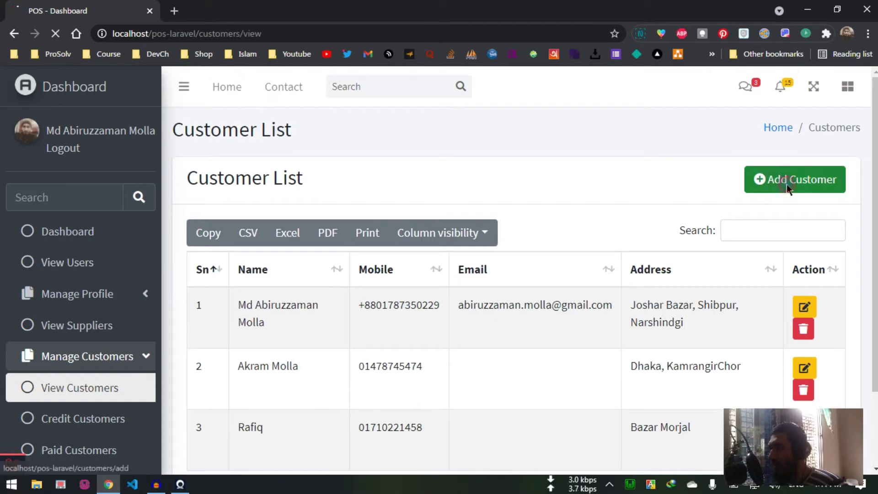
left_click(15, 34)
Step: View the first customer's edit form unchanged, then reload the Customer List
scroll(505, 240, "down", 2)
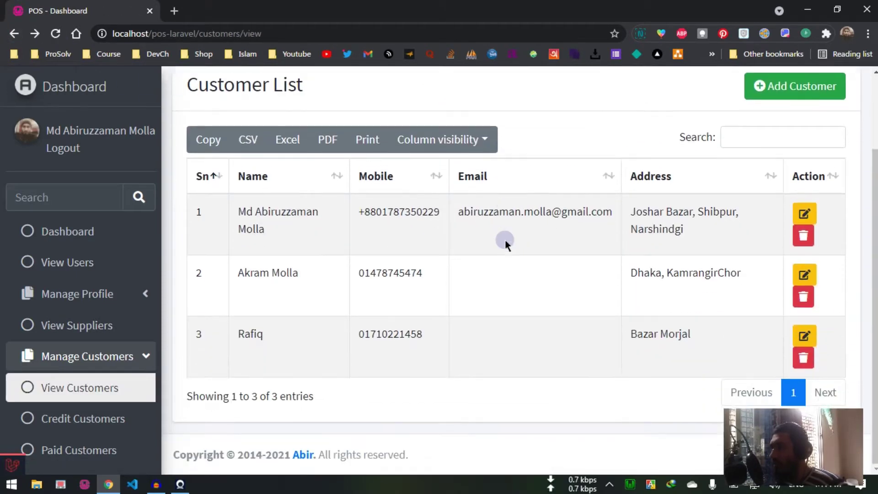
left_click(805, 213)
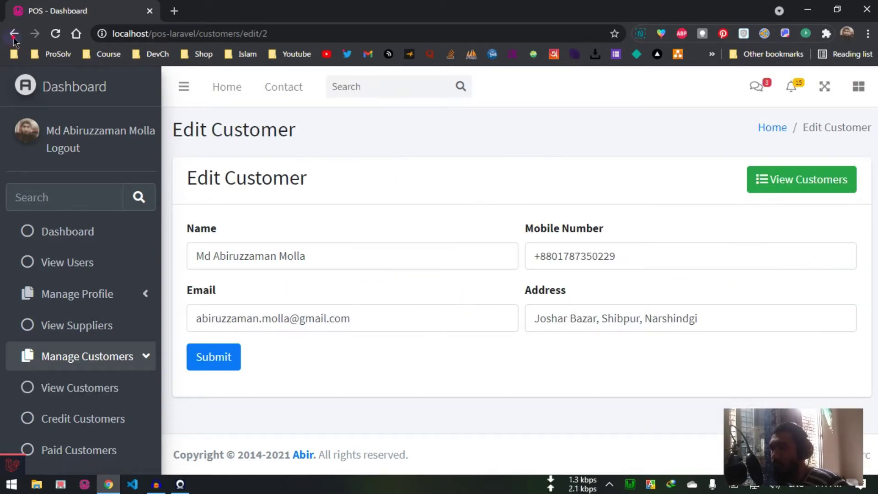
left_click(14, 35)
scroll(115, 306, "down", 3)
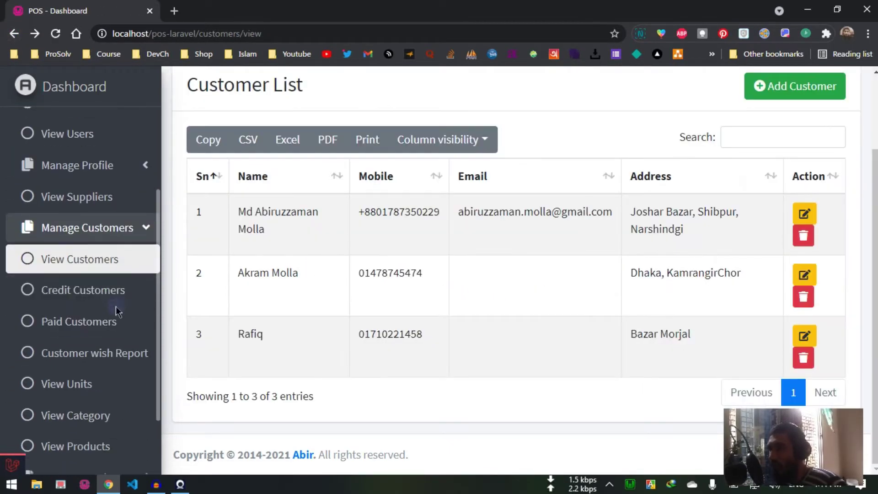
scroll(104, 311, "down", 2)
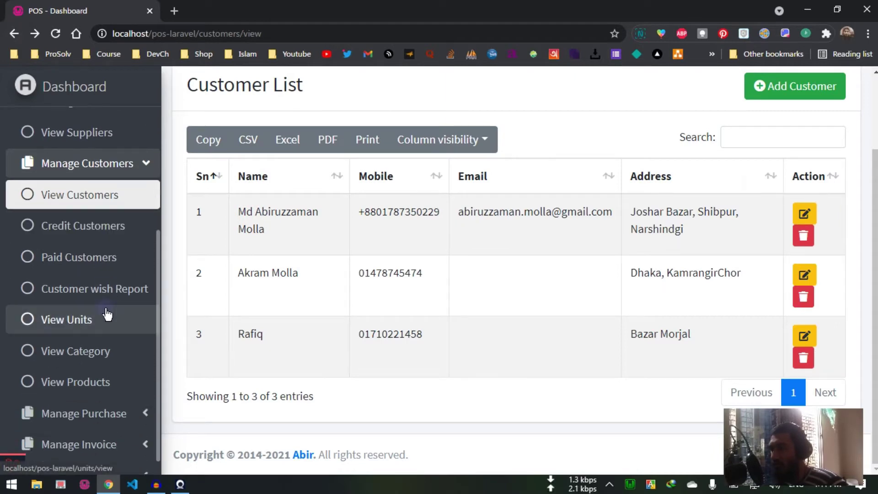
scroll(129, 296, "down", 1)
left_click(138, 181)
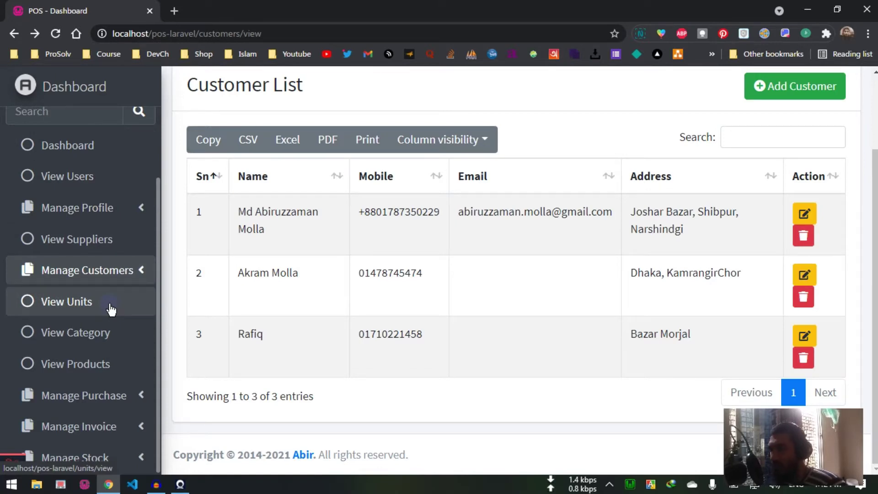
Step: Open the Unit List and view the Add Unit form without saving
left_click(111, 309)
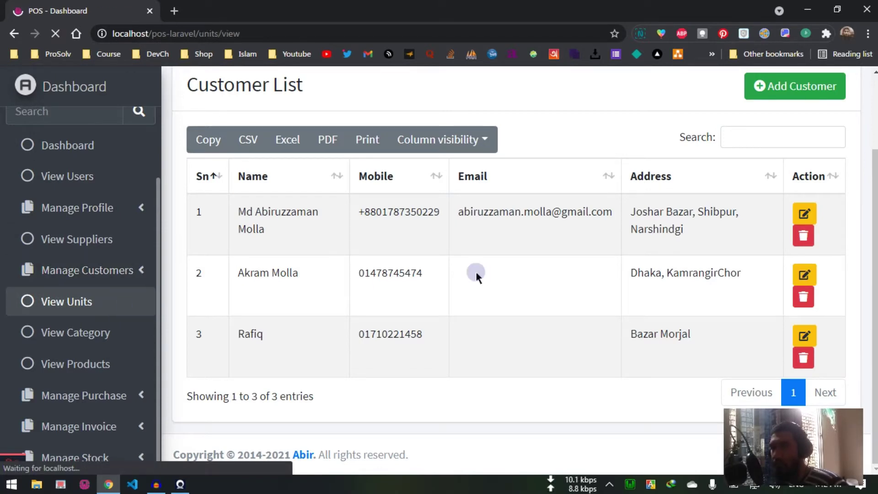
scroll(485, 309, "down", 1)
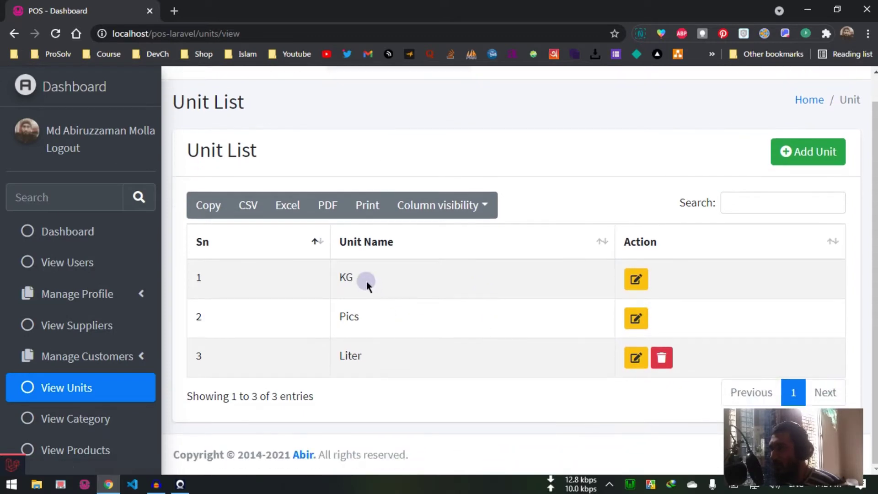
scroll(119, 420, "down", 2)
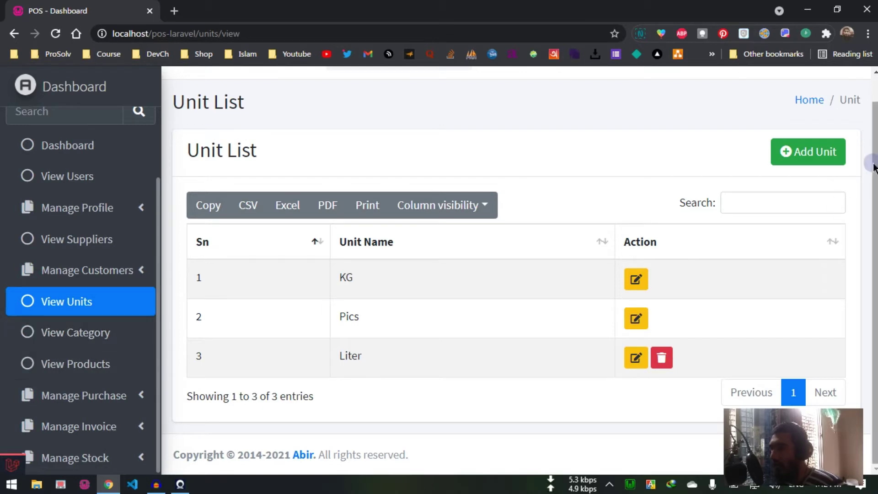
left_click(812, 167)
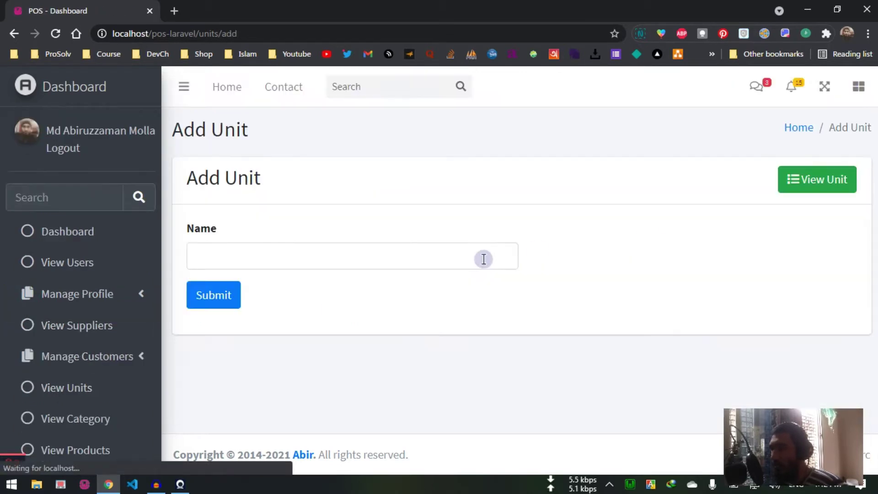
left_click(14, 34)
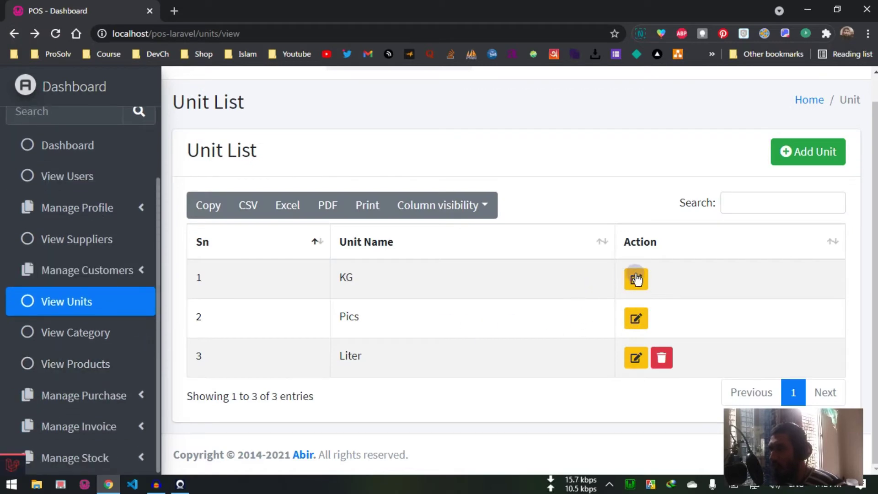
Step: View the KG unit's edit page without saving, then open View Category
left_click(637, 279)
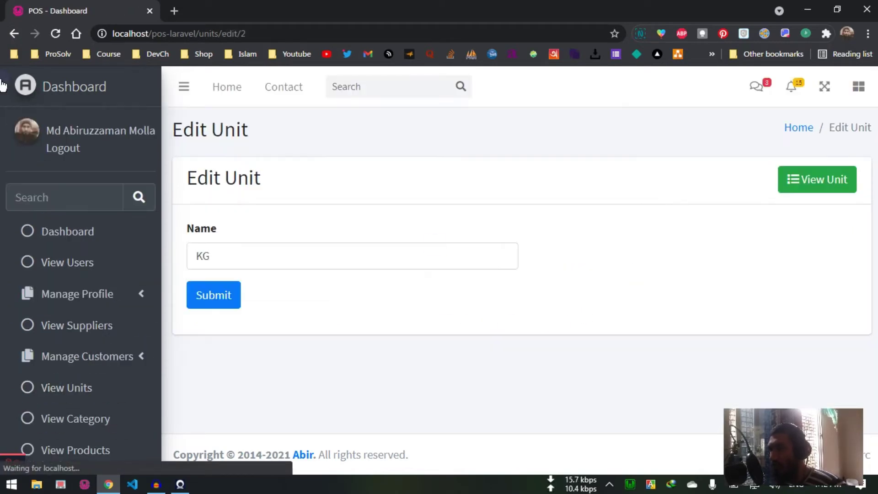
key("alt+Left")
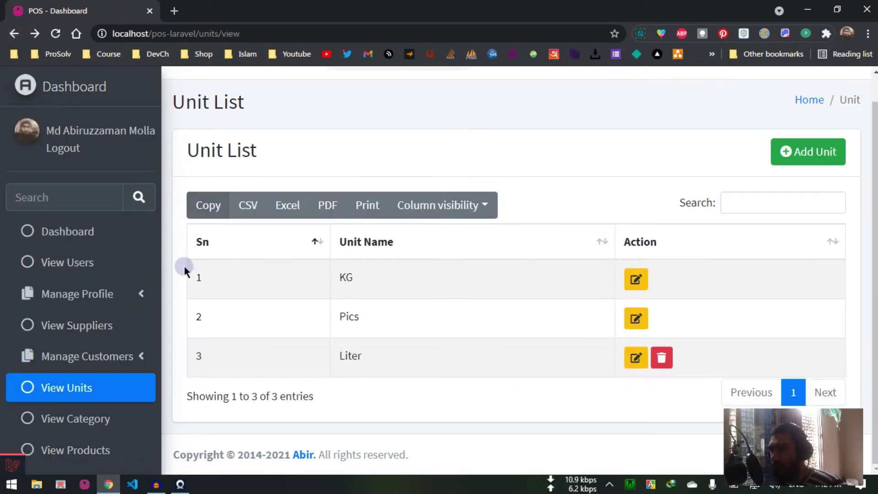
scroll(108, 357, "down", 2)
left_click(140, 350)
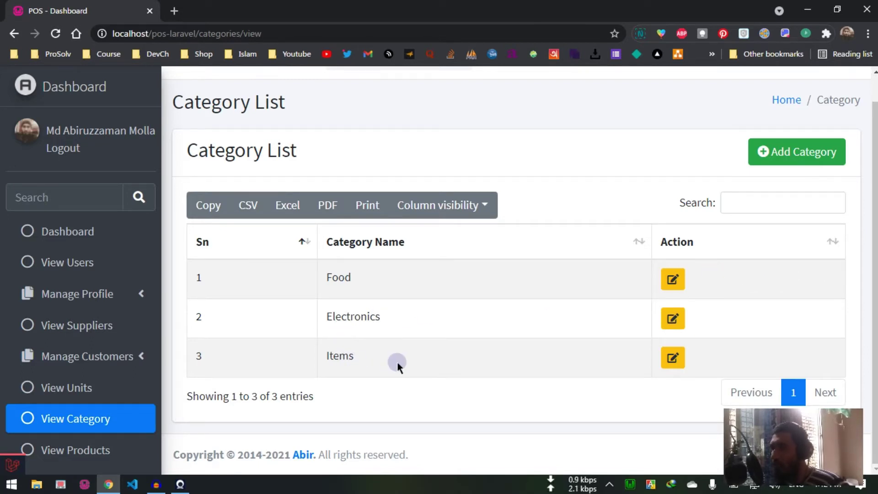
Step: Add a category named Mobile through the Add Category form
left_click(785, 155)
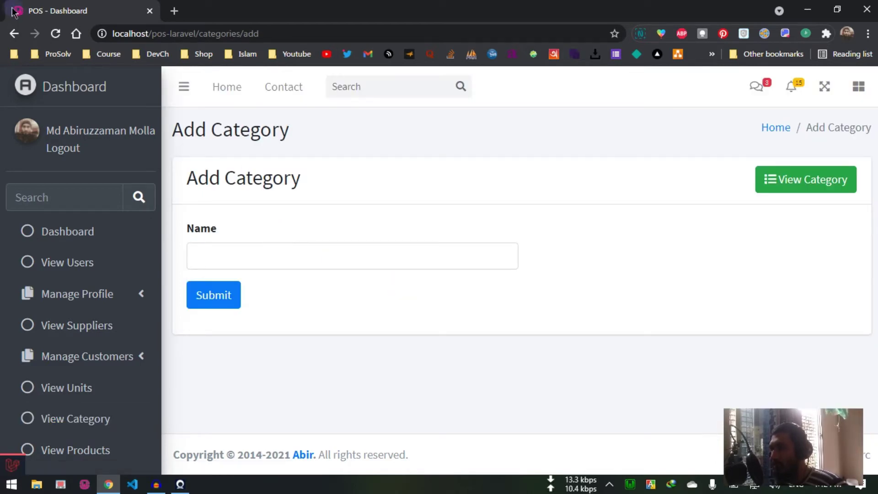
left_click(11, 33)
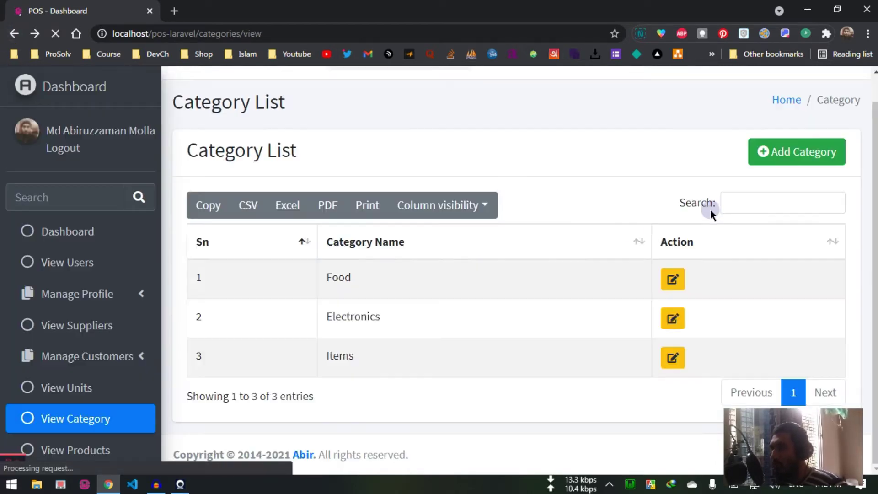
left_click(791, 153)
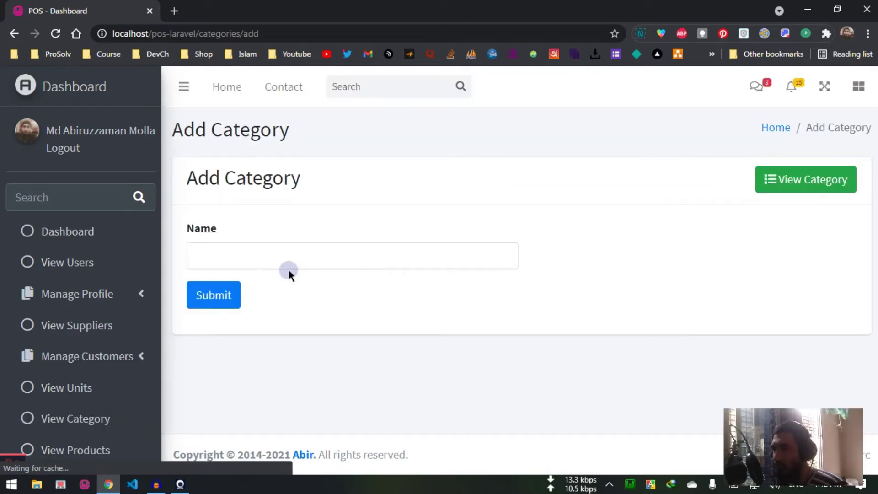
left_click(288, 257)
type("D")
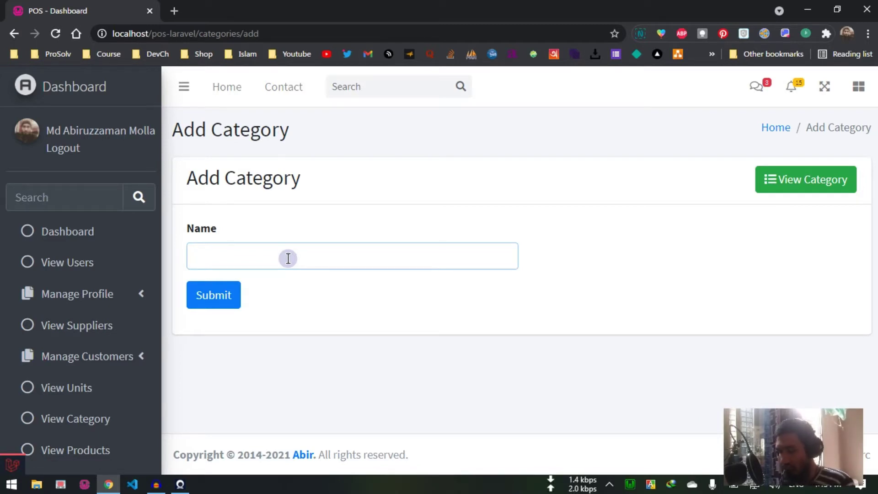
type("Mobile")
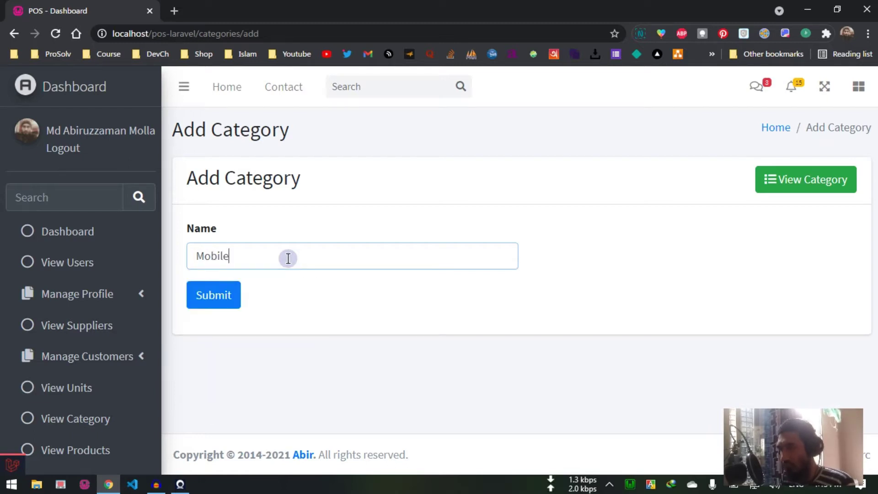
left_click(215, 294)
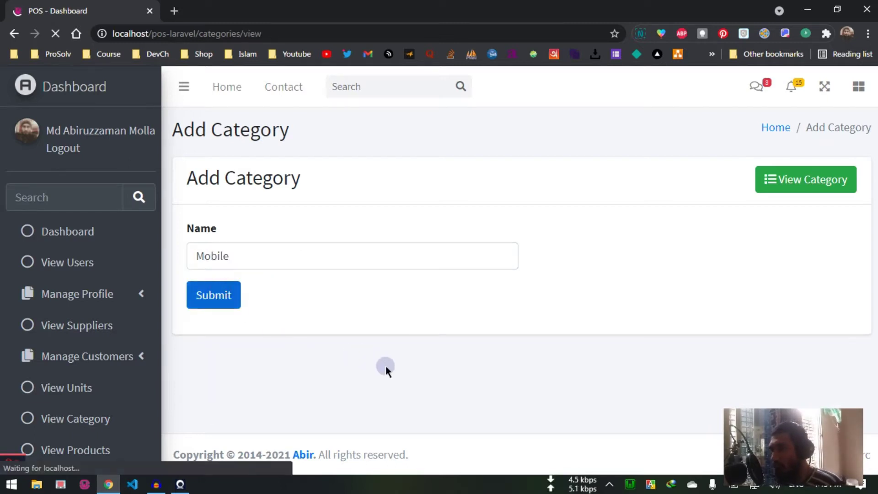
scroll(376, 361, "down", 2)
Step: Rename the fourth category from Mobile to Mobiles and submit the change
double_click(334, 358)
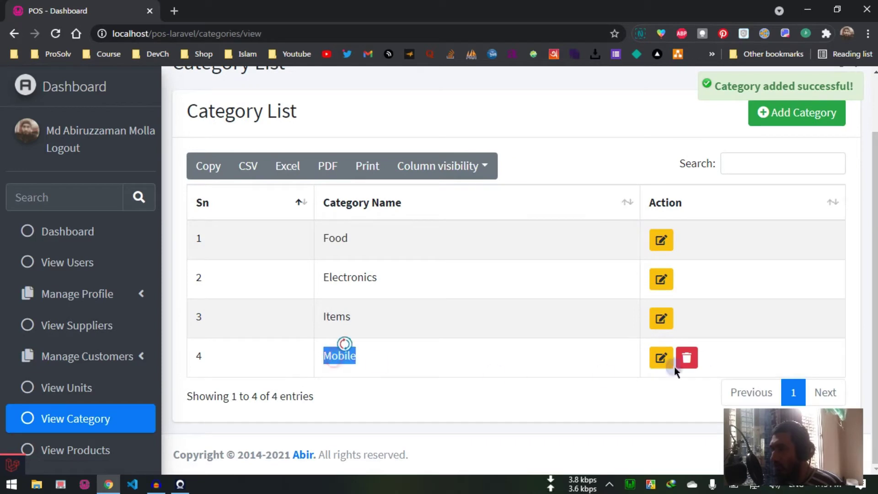
left_click(460, 362)
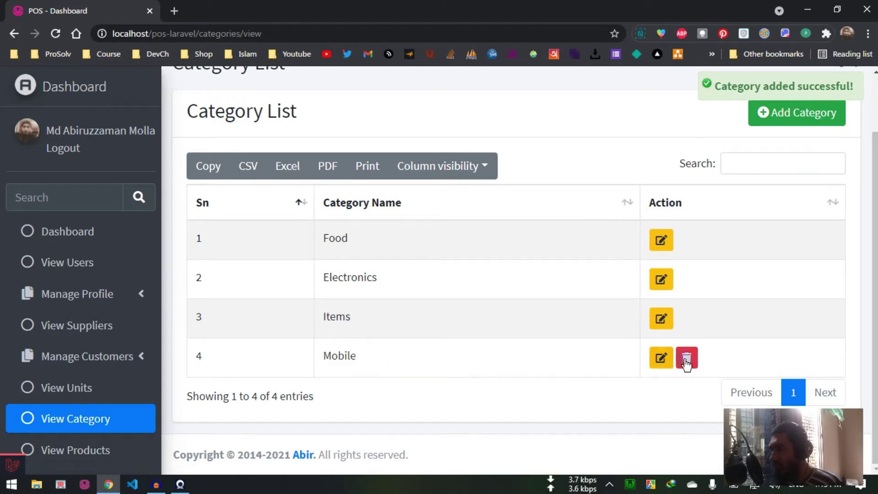
left_click(665, 364)
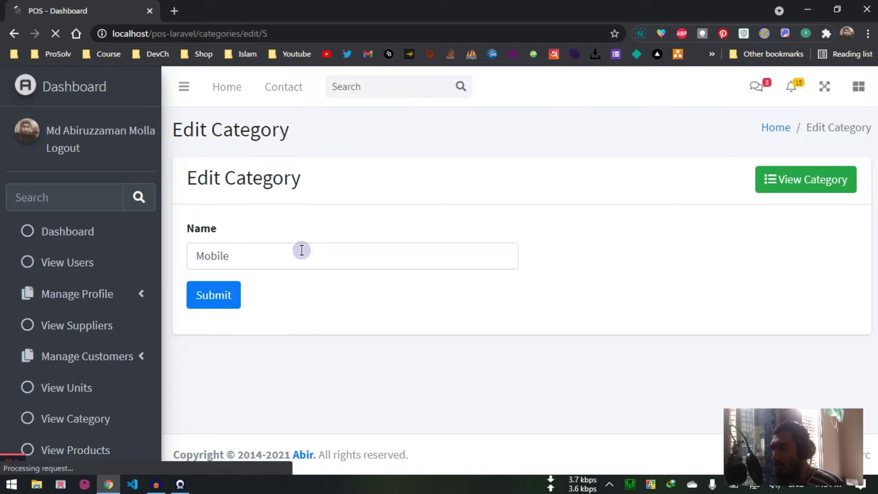
left_click(283, 247)
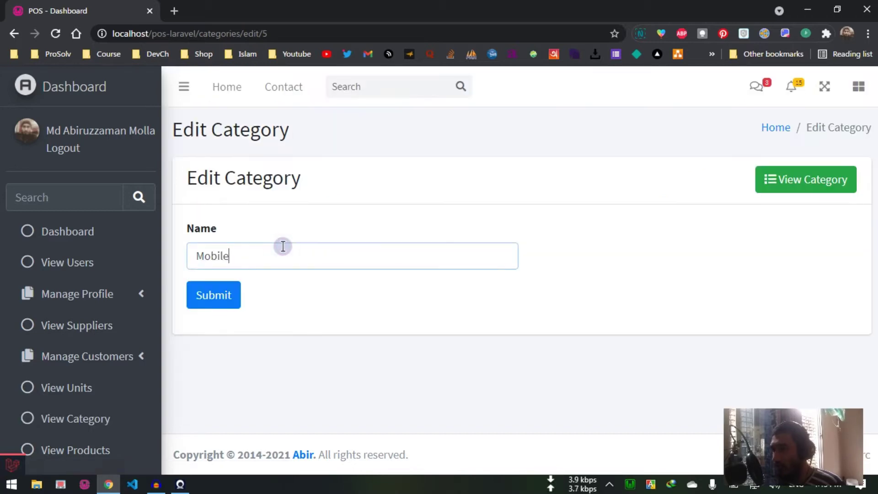
left_click(230, 296)
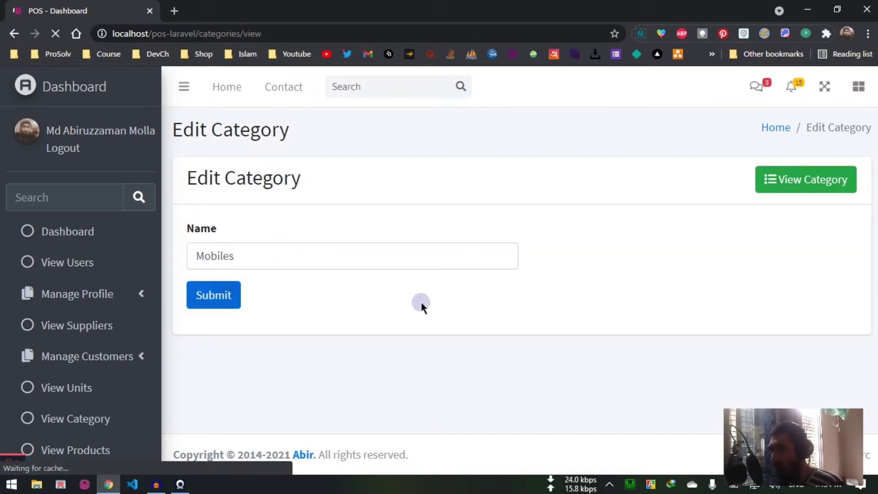
scroll(354, 366, "down", 1)
scroll(408, 370, "up", 1)
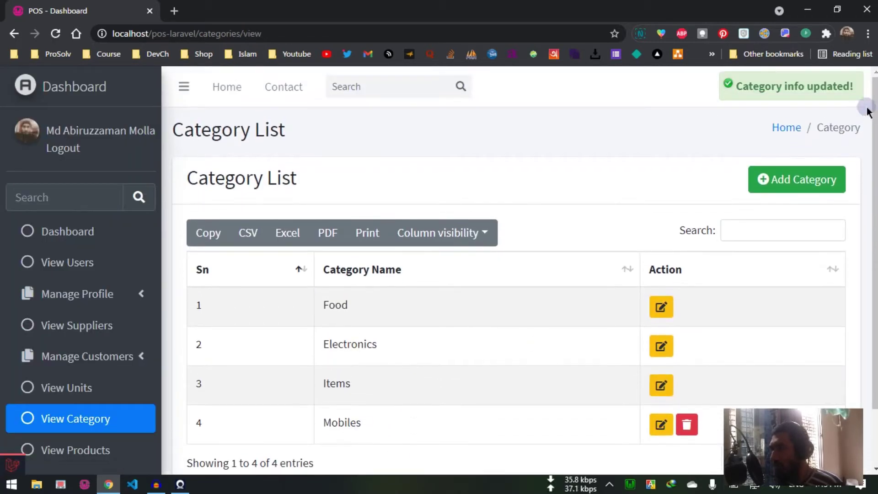
scroll(619, 321, "down", 1)
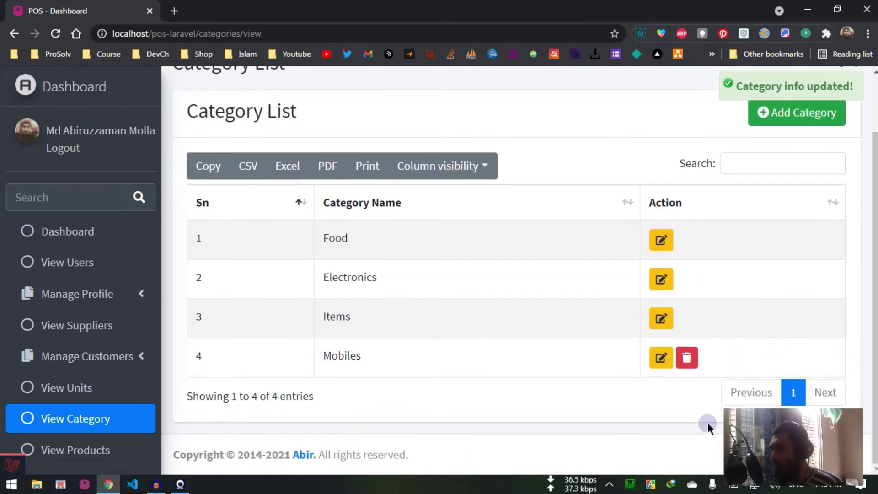
Step: Delete the Mobiles category, then view the list of six products
left_click(696, 364)
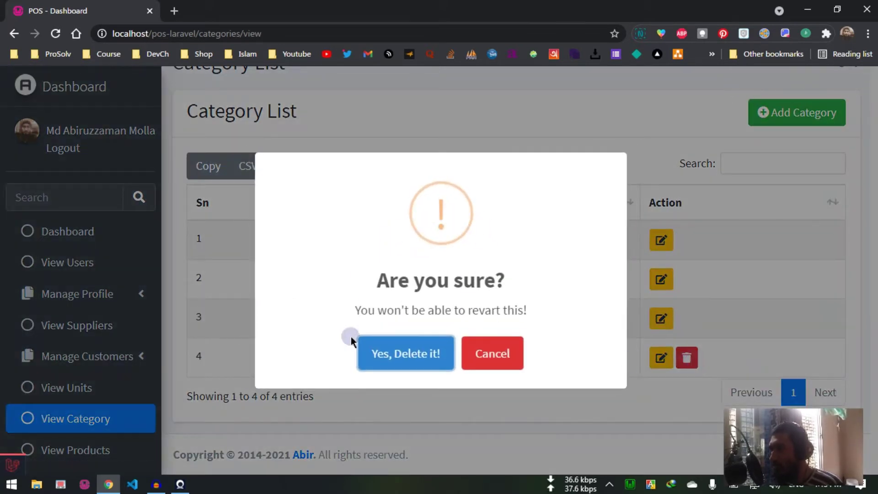
left_click(411, 354)
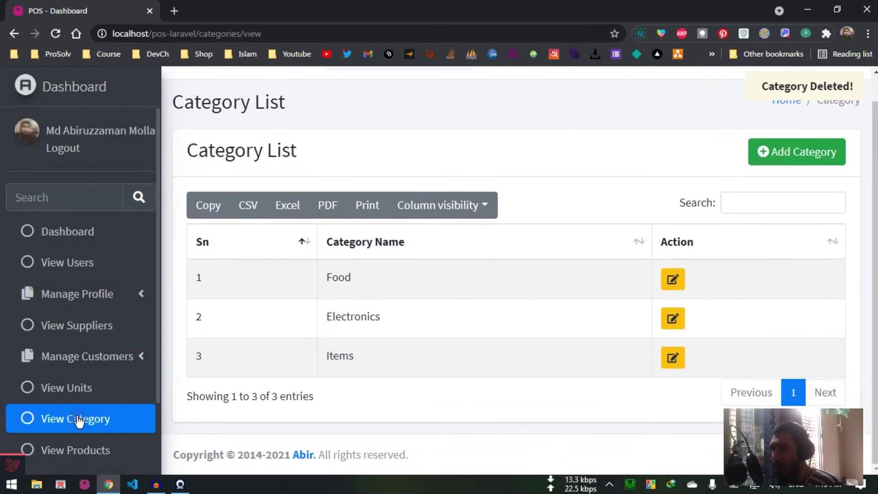
scroll(80, 393, "down", 2)
left_click(80, 366)
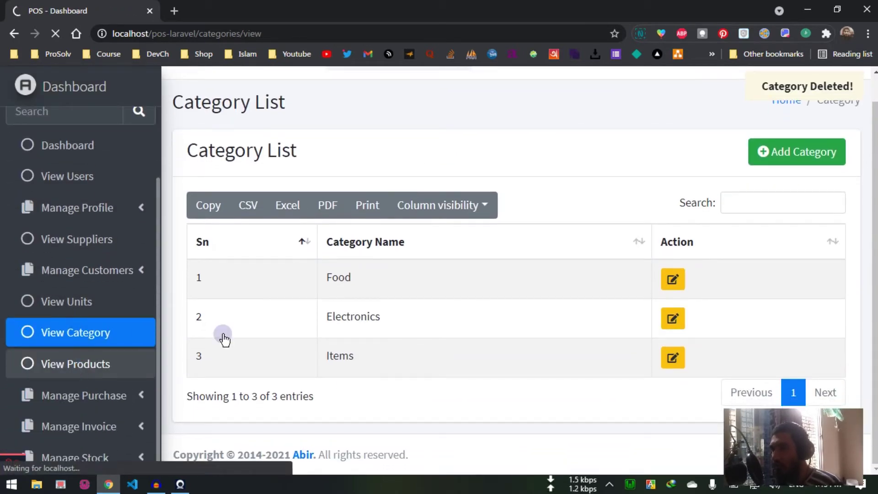
scroll(429, 330, "down", 3)
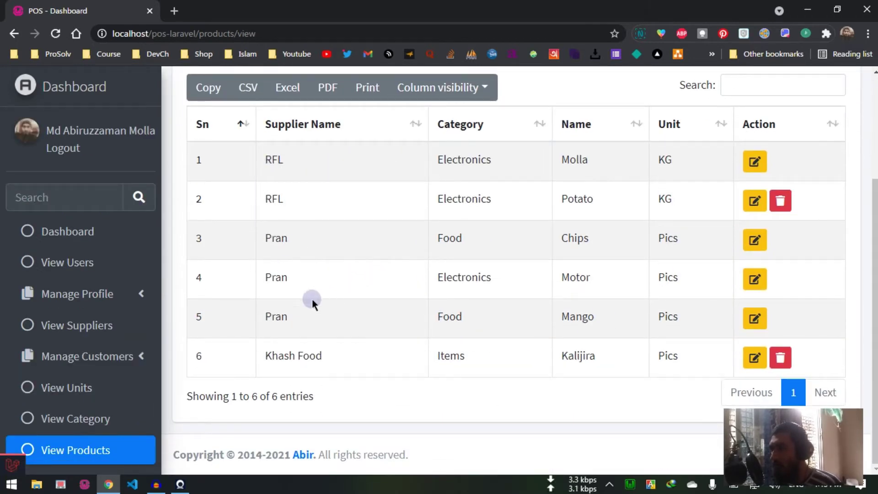
Step: Open the Motor product in row 4 of the product list for editing
scroll(449, 405, "up", 3)
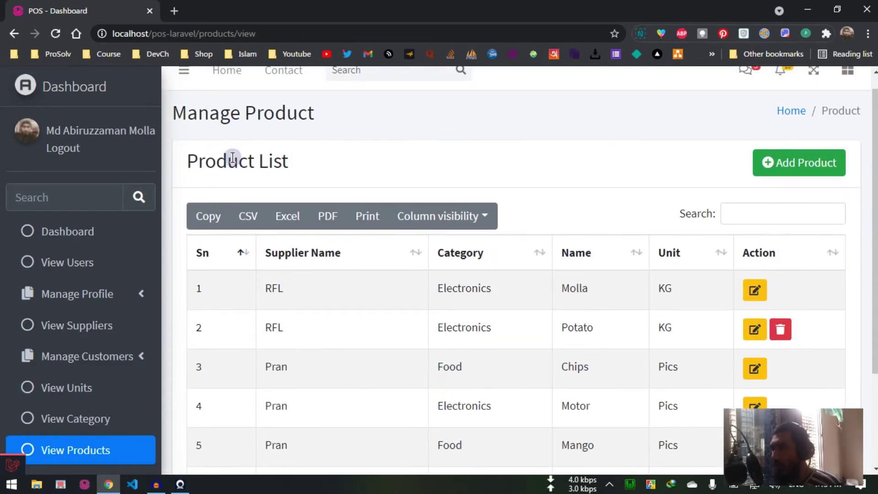
scroll(229, 155, "down", 3)
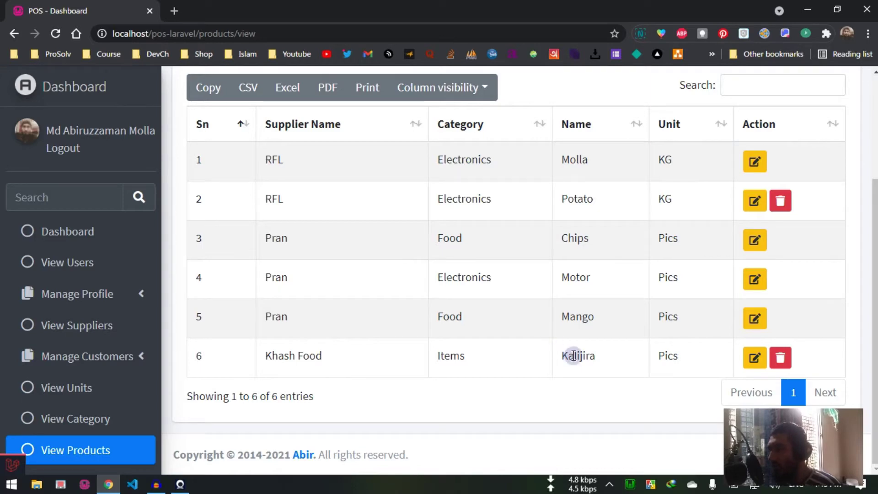
scroll(573, 356, "up", 1)
scroll(573, 356, "up", 2)
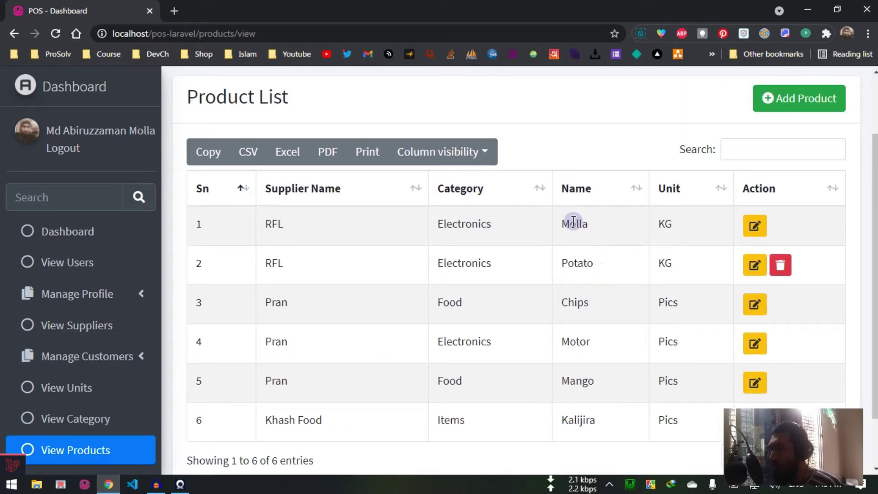
scroll(574, 221, "down", 3)
double_click(575, 158)
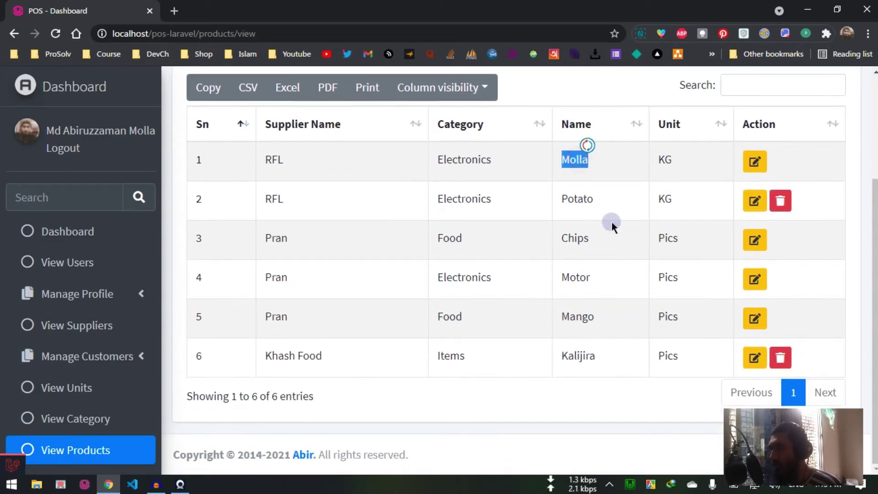
left_click(579, 197)
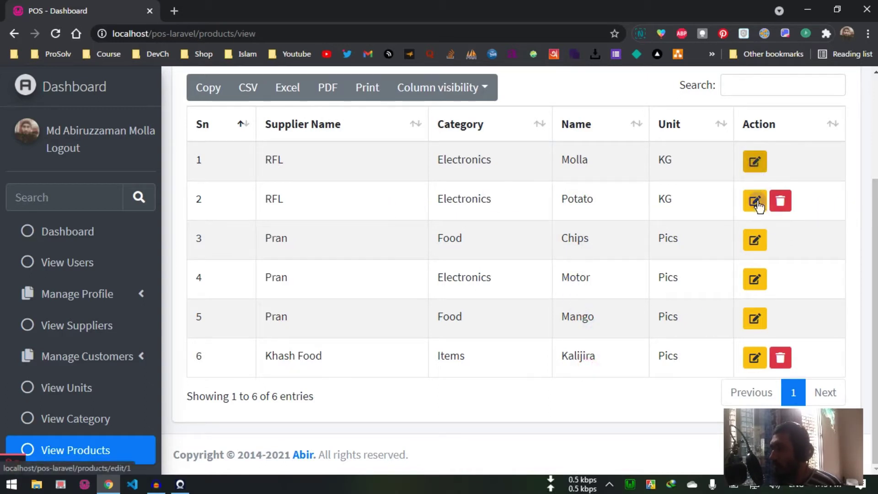
left_click(497, 195)
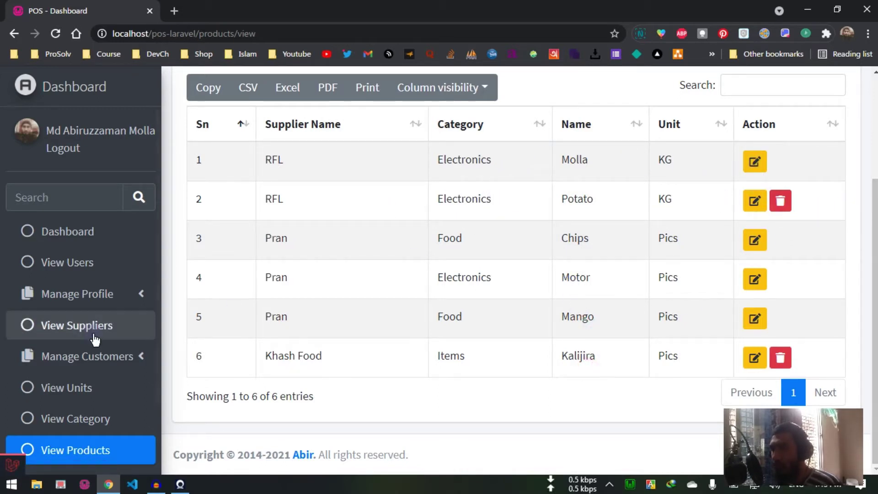
scroll(82, 326, "down", 2)
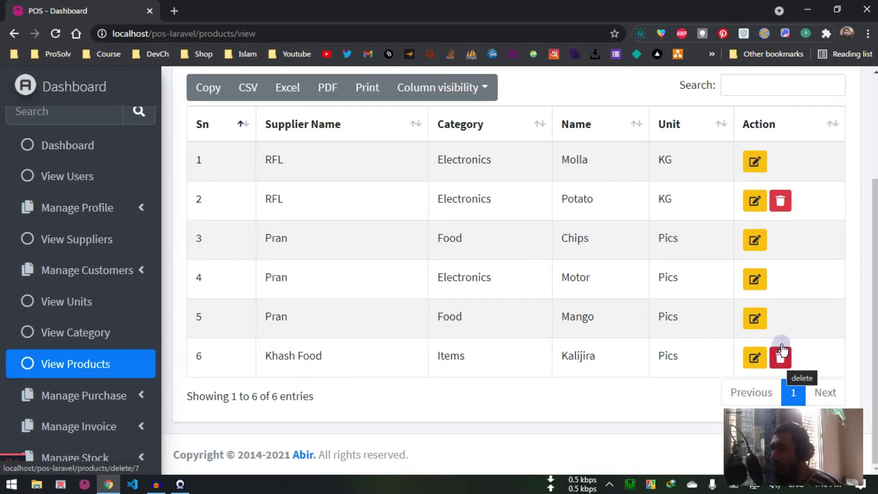
left_click(756, 281)
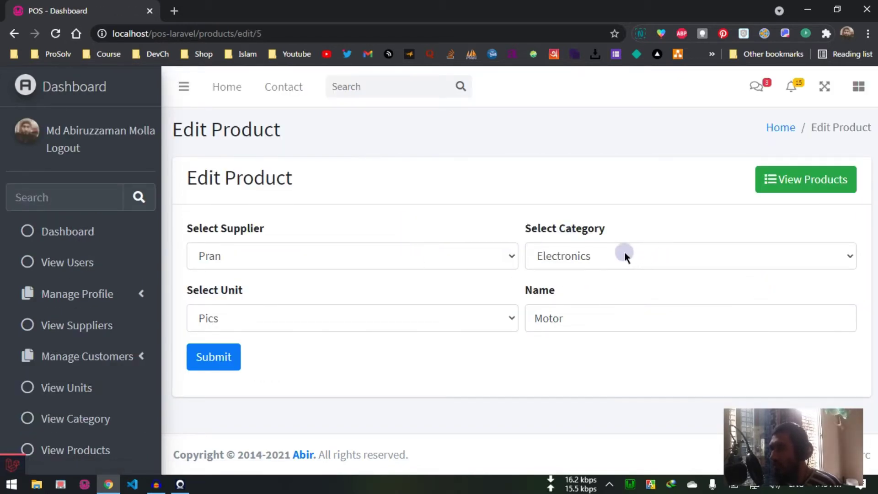
Step: Keep Motor's supplier as Pran and return to the product list without saving
left_click(279, 253)
left_click(337, 216)
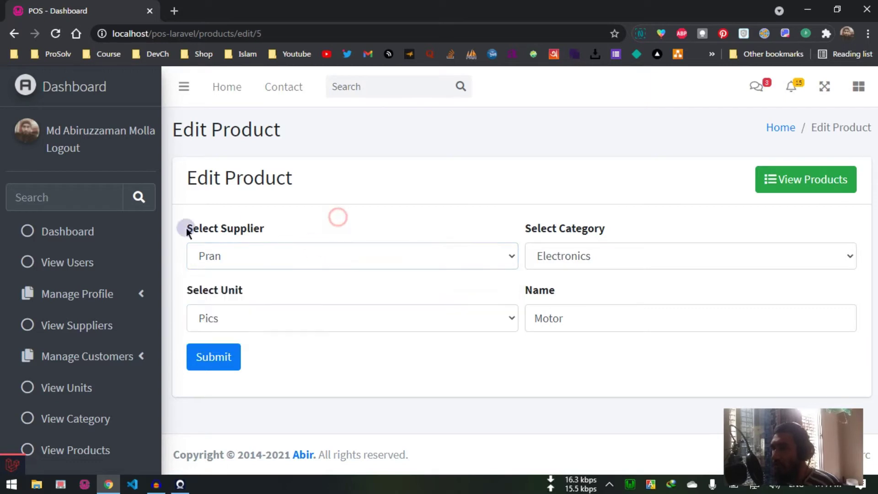
scroll(94, 264, "down", 2)
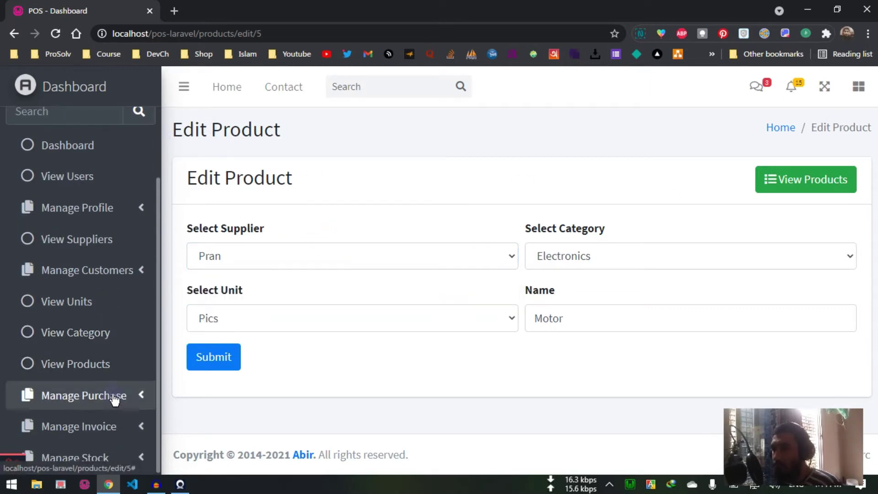
left_click(9, 36)
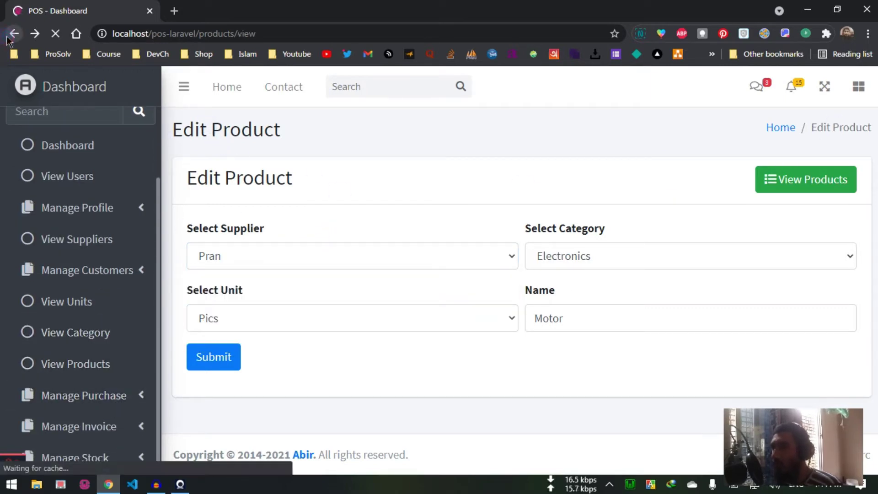
scroll(525, 229, "up", 3)
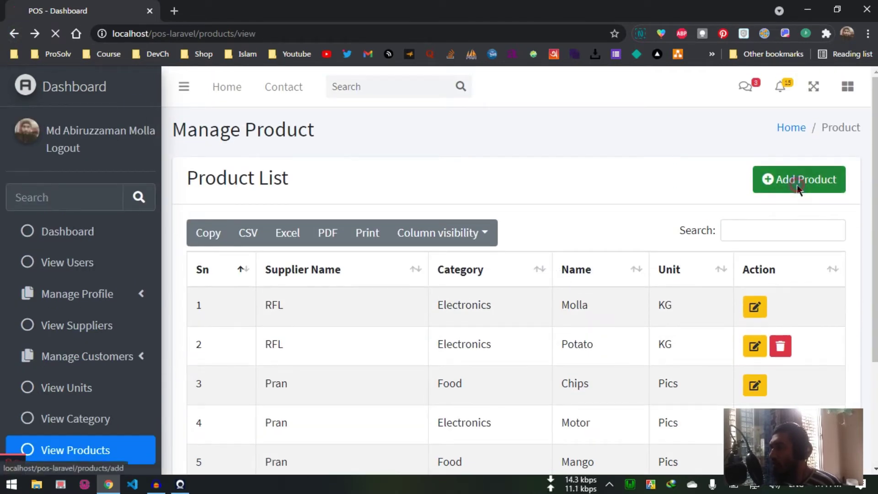
Step: Start a new product with supplier Pran, category Food and unit KG
left_click(797, 188)
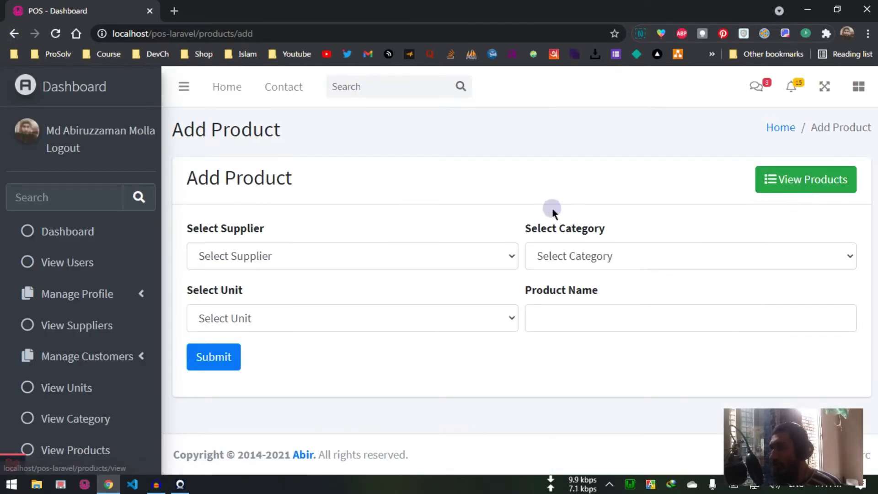
left_click(595, 244)
left_click(594, 254)
left_click(367, 255)
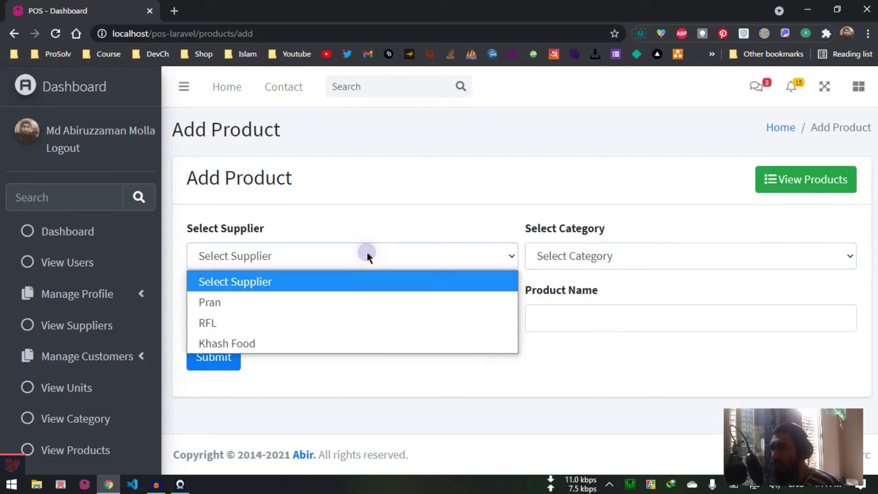
left_click(321, 301)
left_click(603, 259)
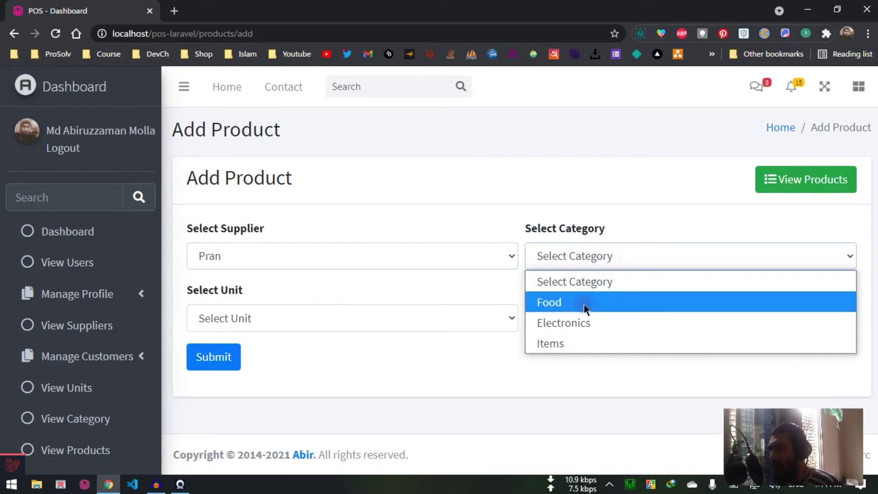
left_click(584, 304)
left_click(409, 310)
left_click(346, 367)
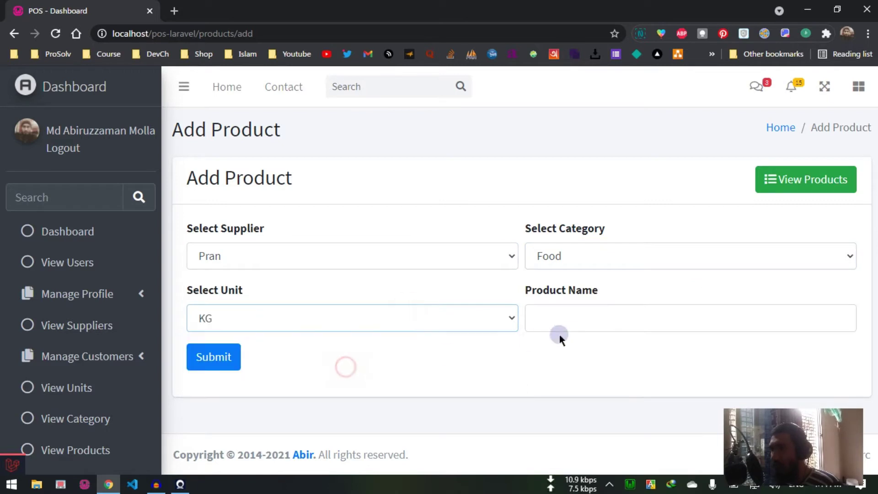
Step: Name the new product 'Test' and submit it
left_click(577, 324)
left_click(536, 356)
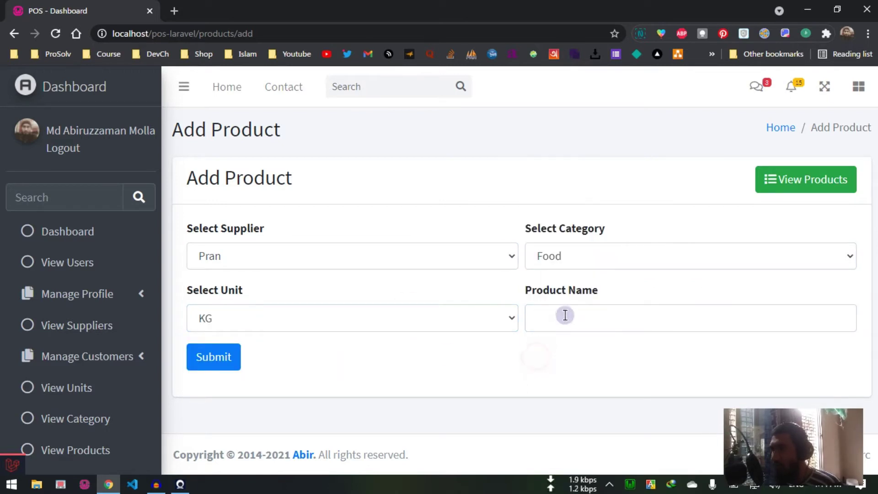
left_click(566, 314)
type("Test")
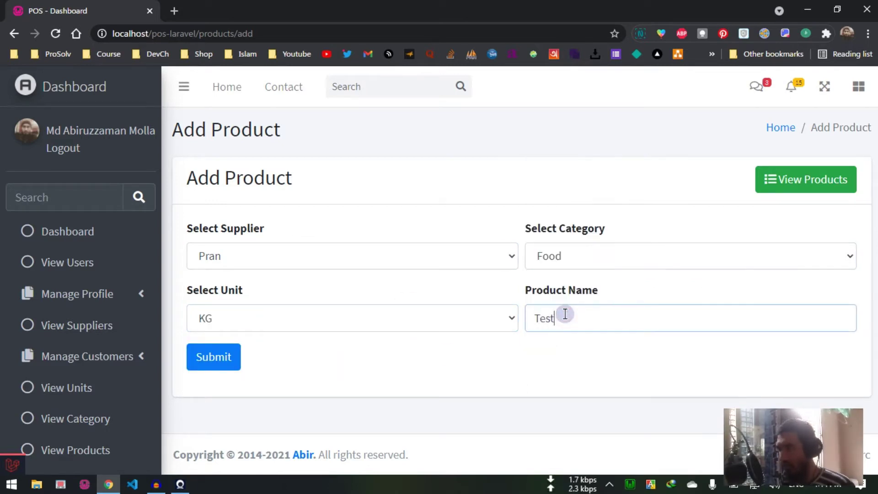
left_click(208, 359)
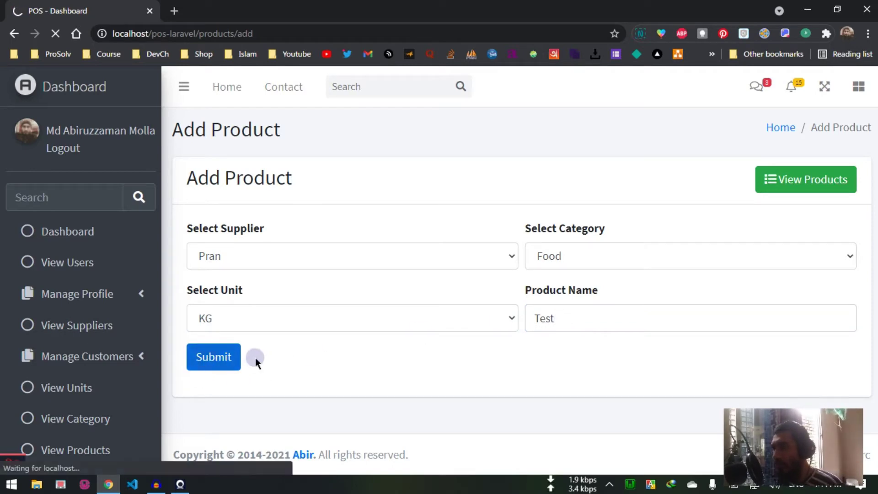
scroll(470, 339, "down", 4)
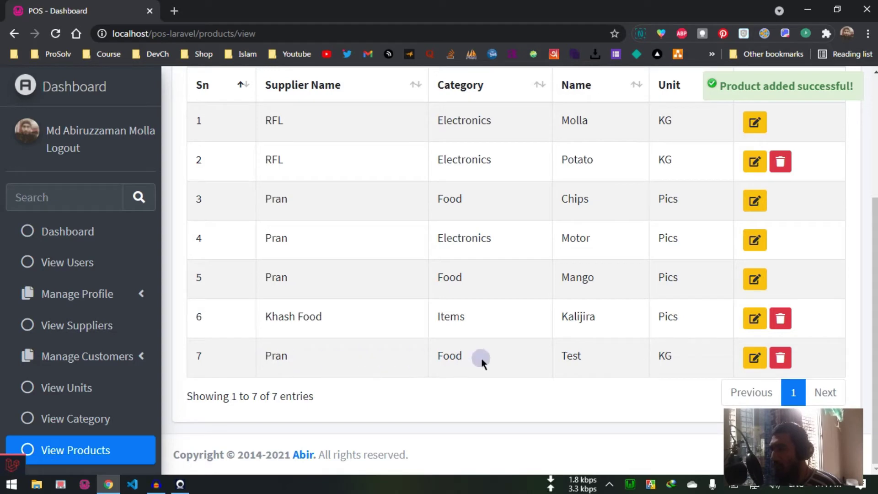
Step: Delete the Test product from row 7 of the product list
left_click(780, 357)
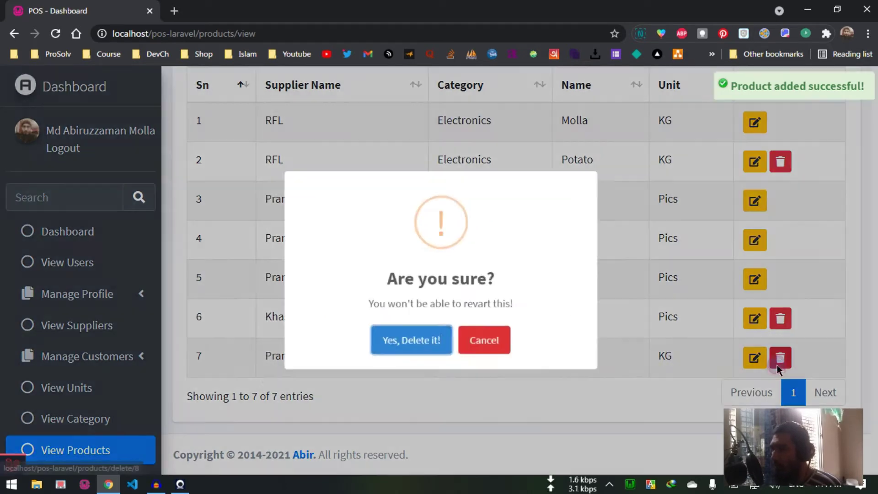
left_click(424, 355)
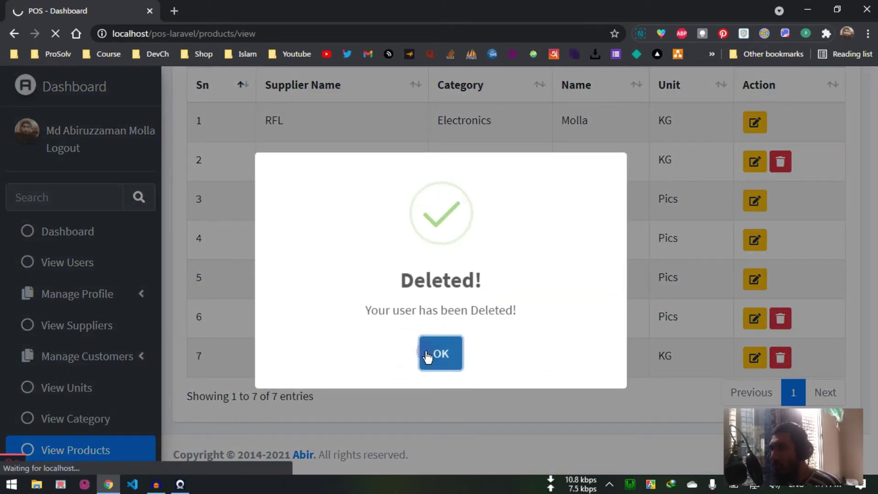
scroll(411, 324, "down", 3)
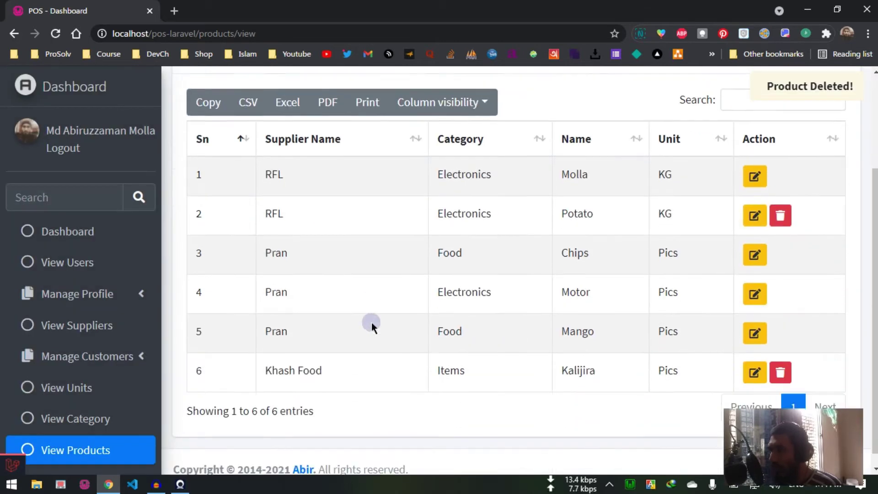
scroll(91, 384, "down", 2)
left_click(115, 396)
scroll(117, 405, "down", 2)
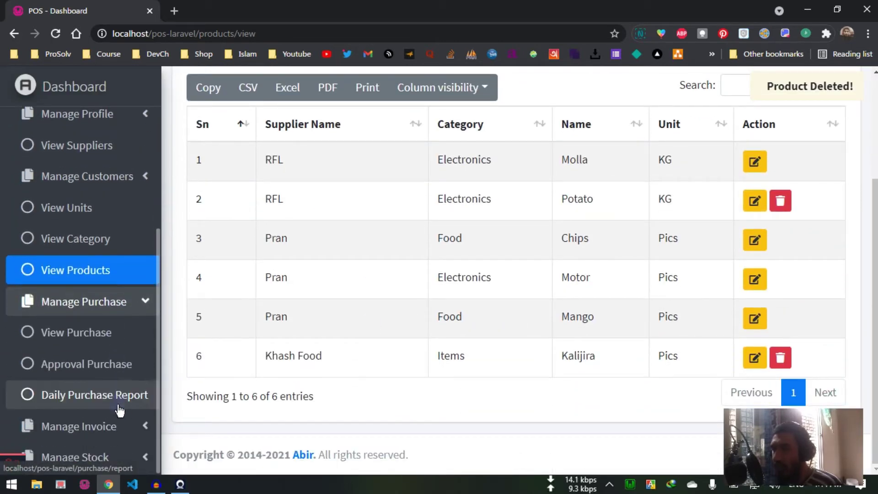
Step: Review the Purchase List of Chips, Molla, Motor and Mango purchases
left_click(115, 346)
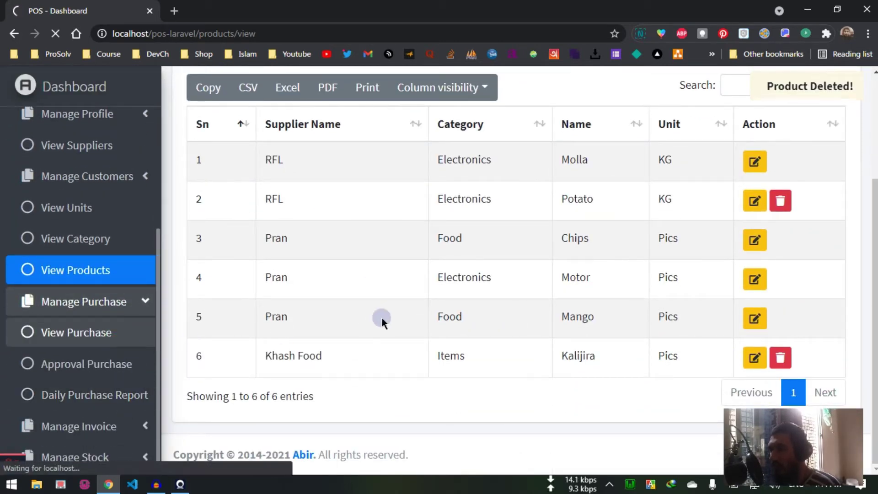
scroll(403, 324, "down", 6)
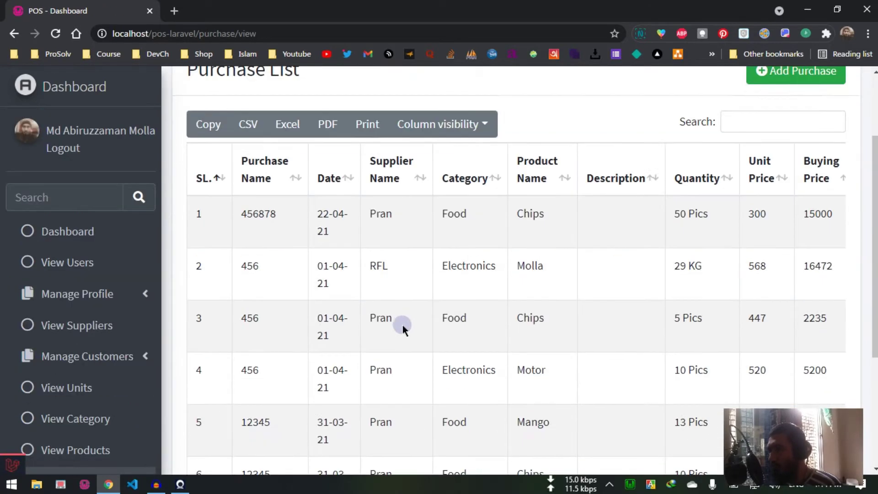
scroll(515, 203, "up", 6)
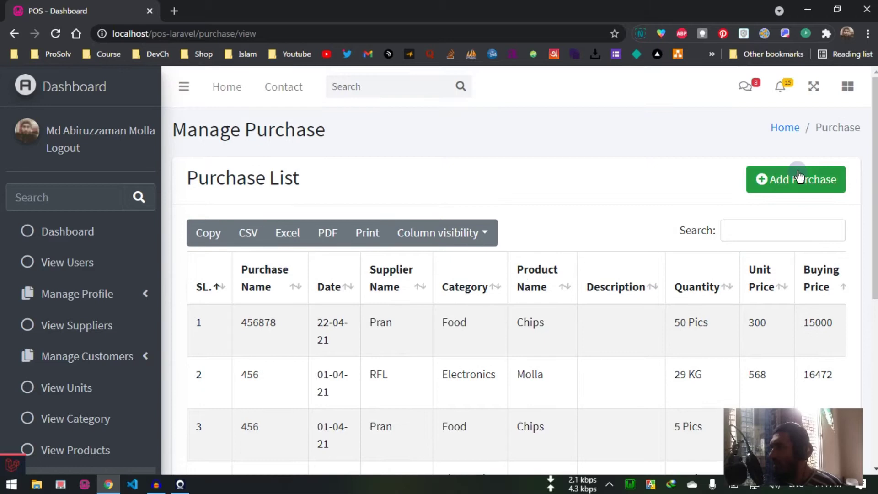
left_click(798, 177)
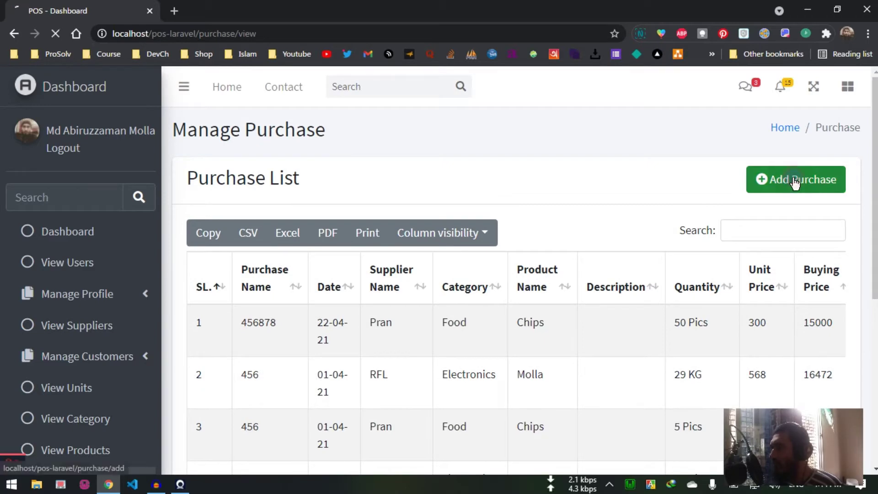
Step: Choose RFL as the supplier for the new purchase
scroll(578, 186, "down", 2)
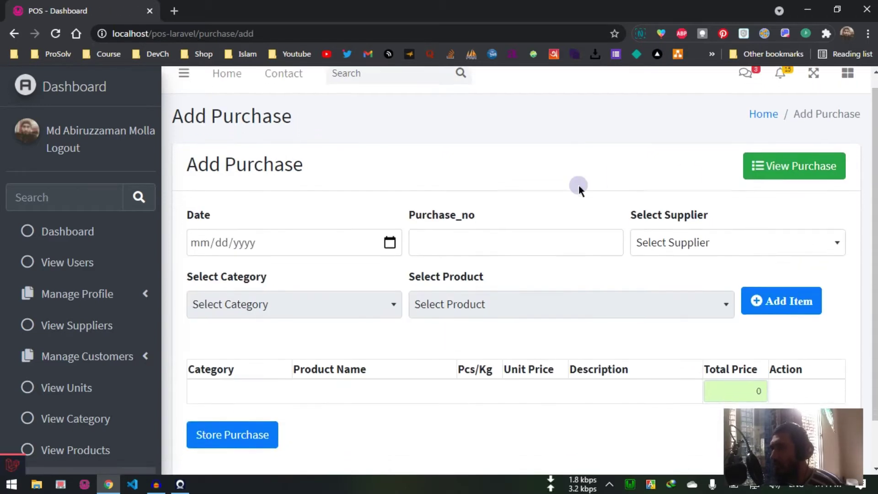
left_click(390, 191)
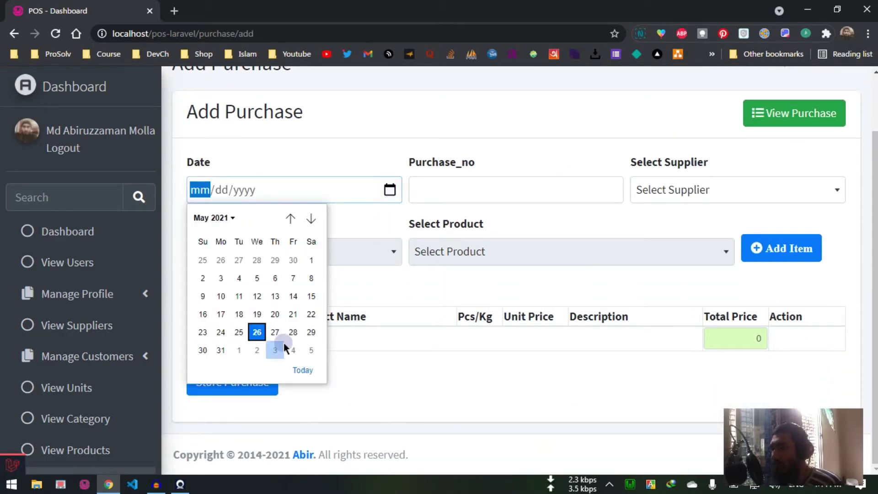
left_click(545, 145)
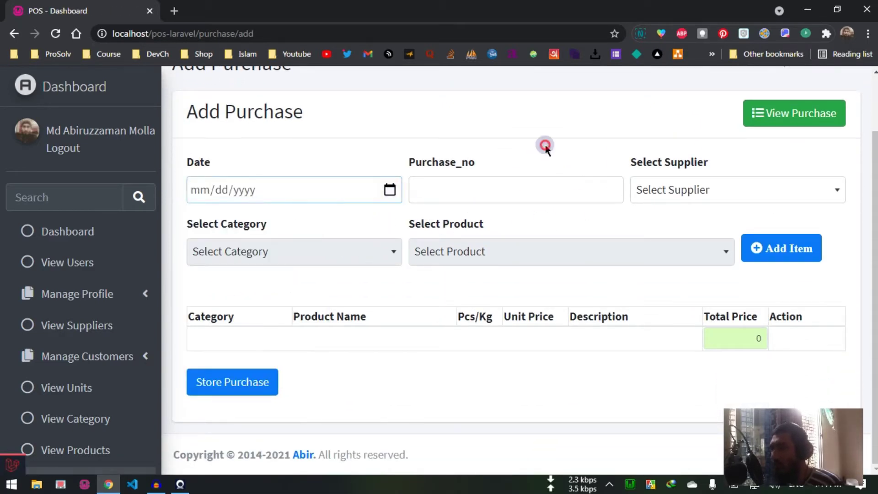
left_click(753, 191)
left_click(661, 144)
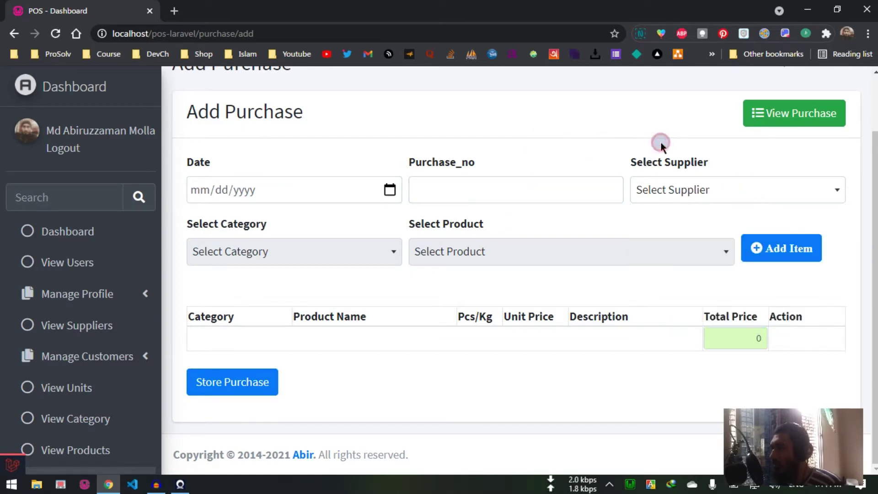
left_click(693, 195)
left_click(607, 102)
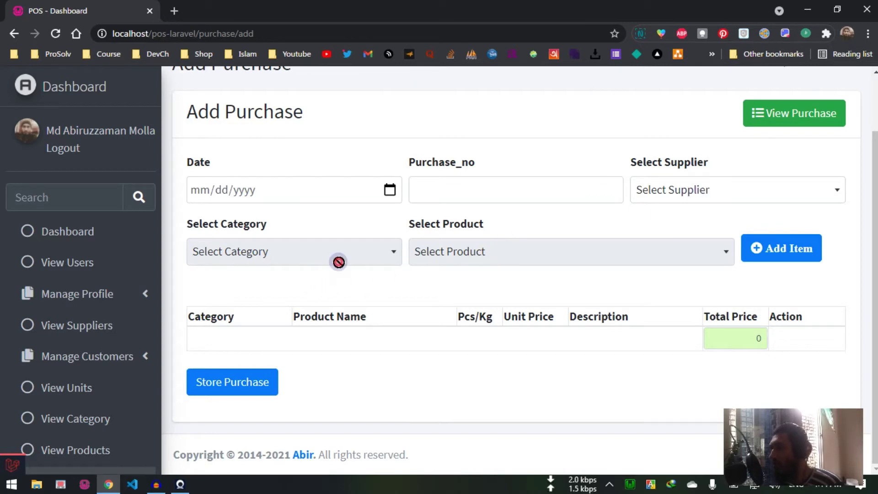
left_click(570, 262)
left_click(660, 201)
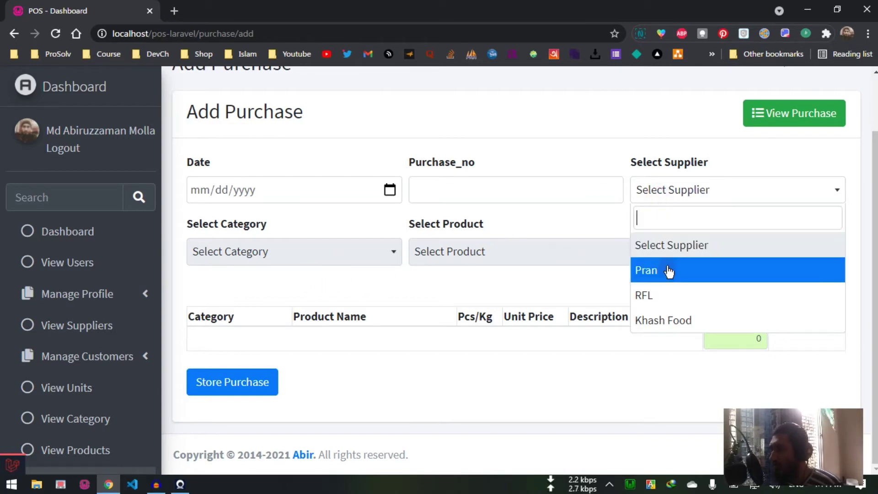
left_click(672, 305)
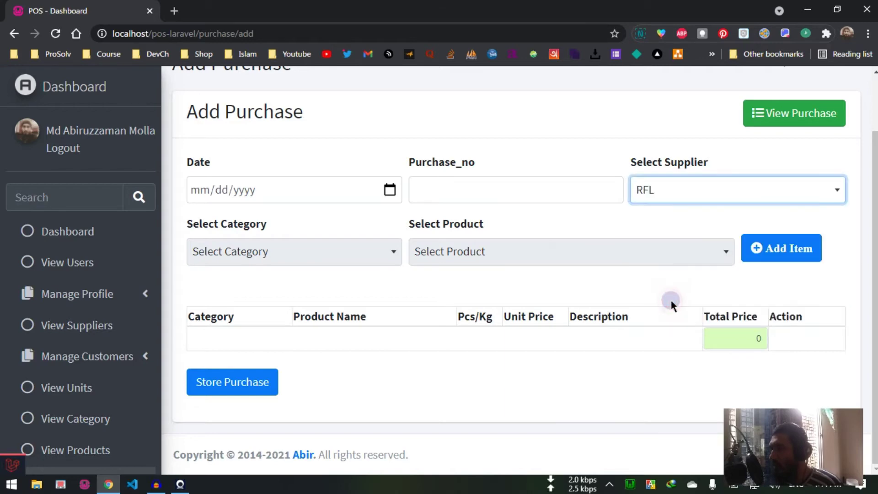
Step: Select category Electronics and product Molla, and enter purchase number 1231212
left_click(323, 259)
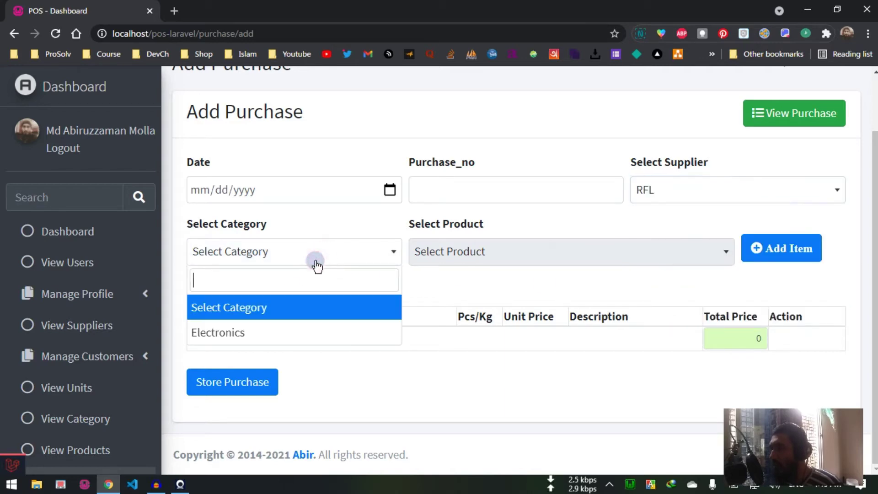
left_click(288, 333)
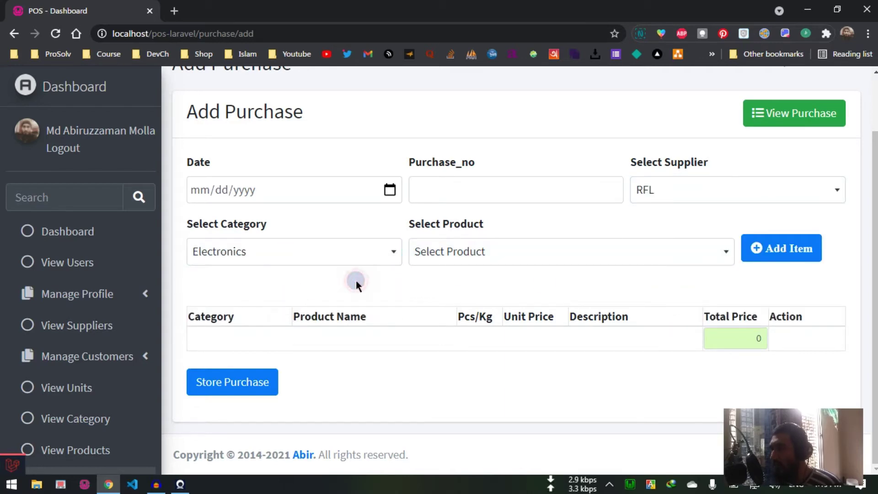
left_click(491, 250)
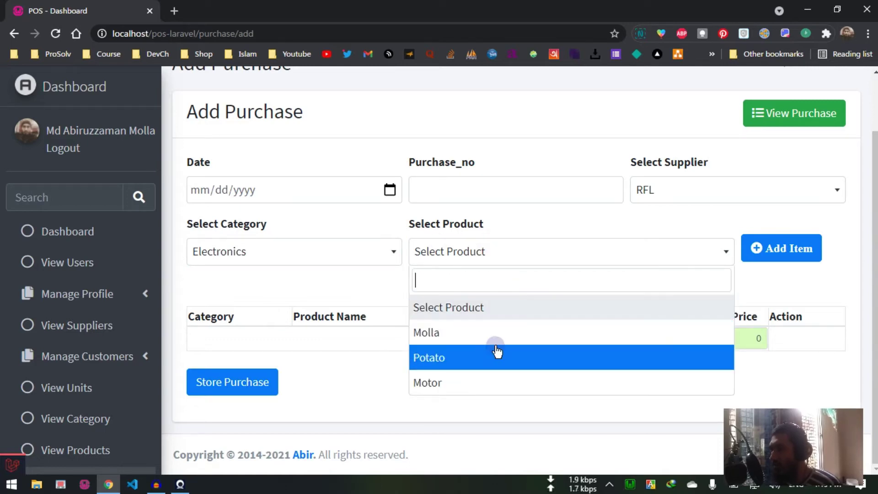
left_click(506, 331)
left_click(779, 263)
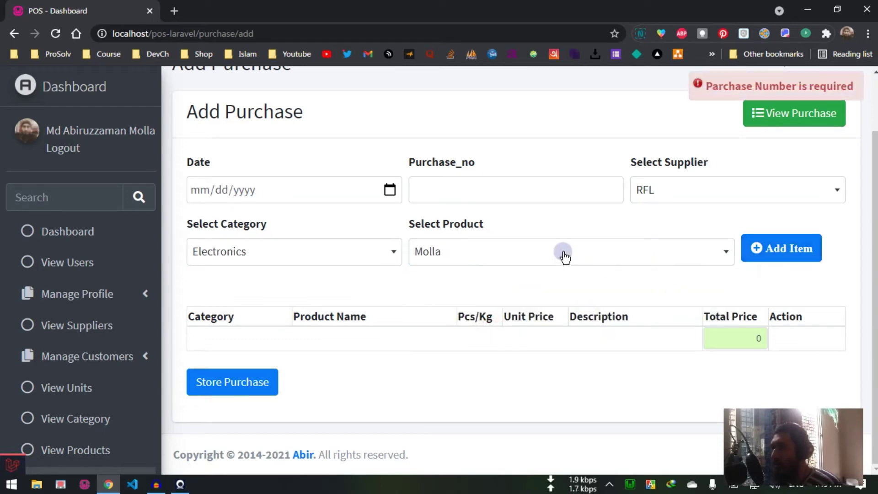
scroll(562, 255, "up", 1)
scroll(571, 259, "down", 1)
left_click(486, 183)
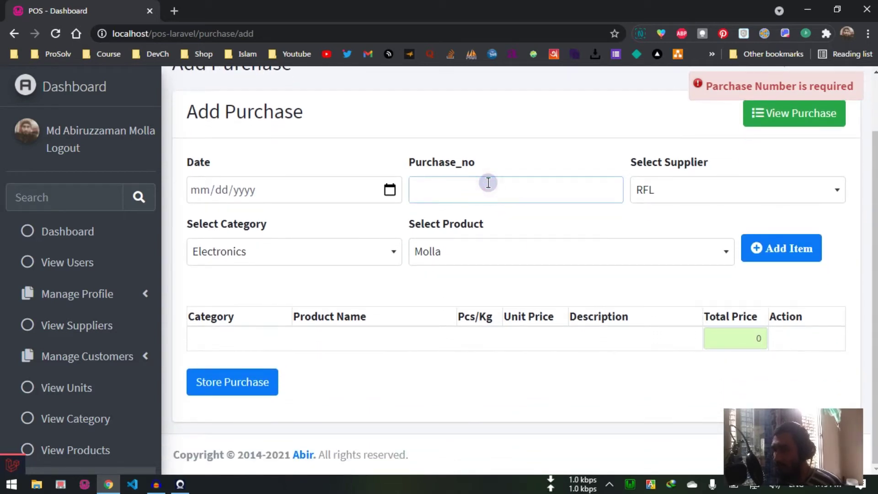
type("1231212")
left_click(390, 191)
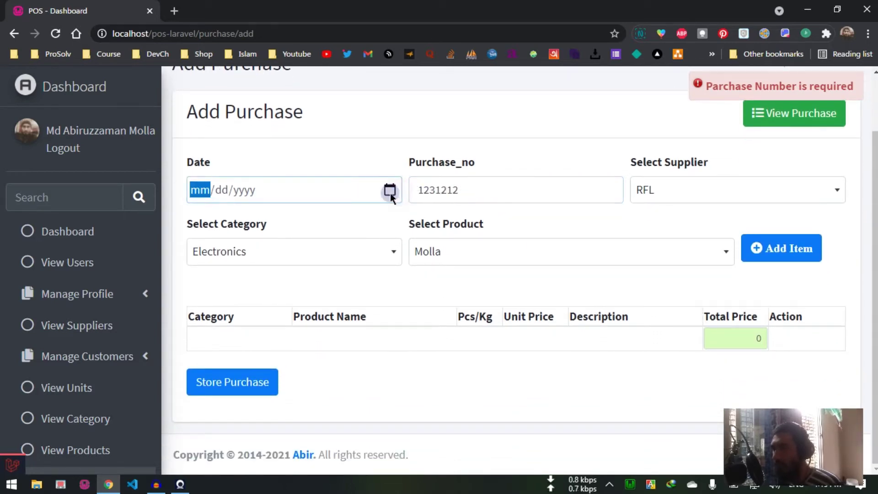
Step: Date the purchase 21 May 2021 and add the Electronics/Molla line
left_click(292, 314)
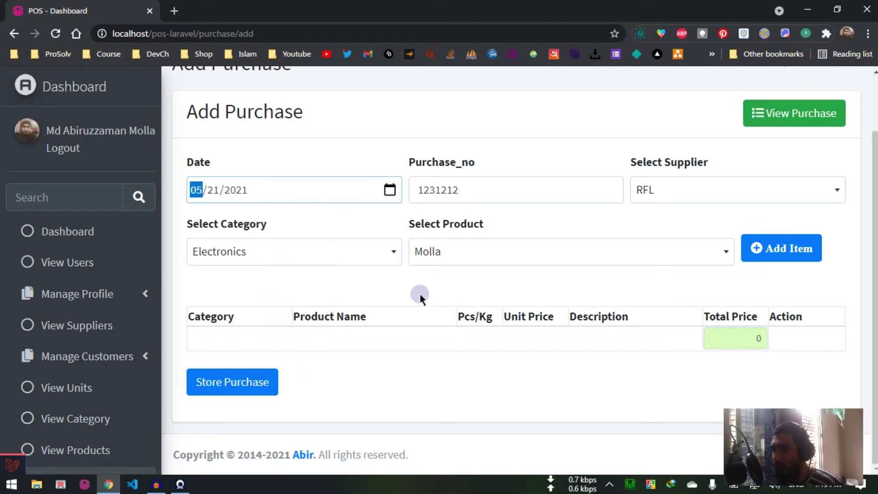
left_click(446, 271)
left_click(808, 262)
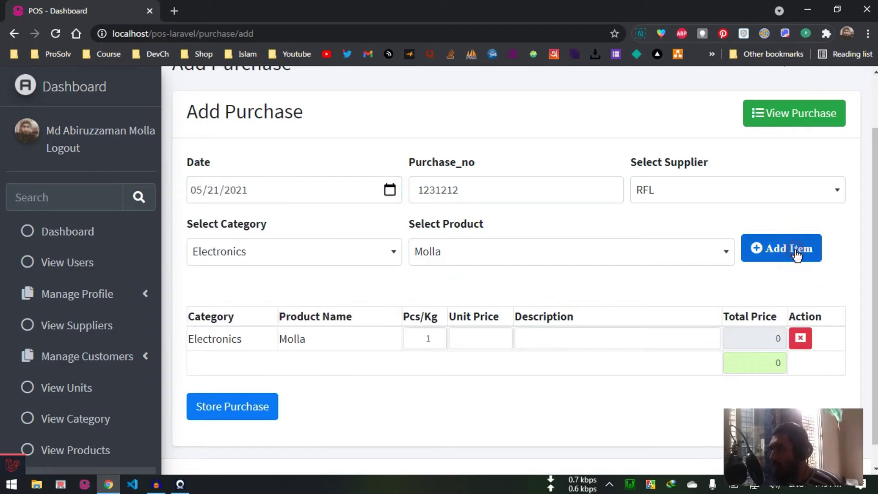
scroll(657, 284, "down", 1)
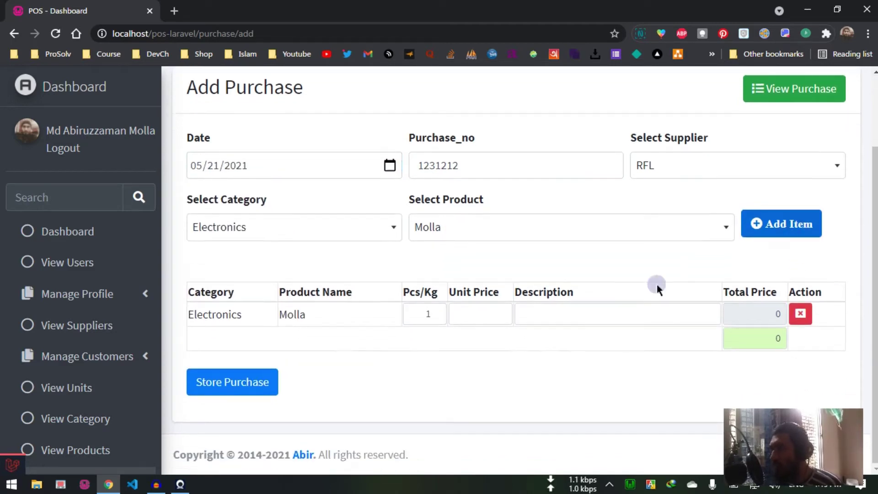
Step: Set the Molla line to quantity 3 at unit price 400 with a description
left_click(436, 312)
double_click(422, 313)
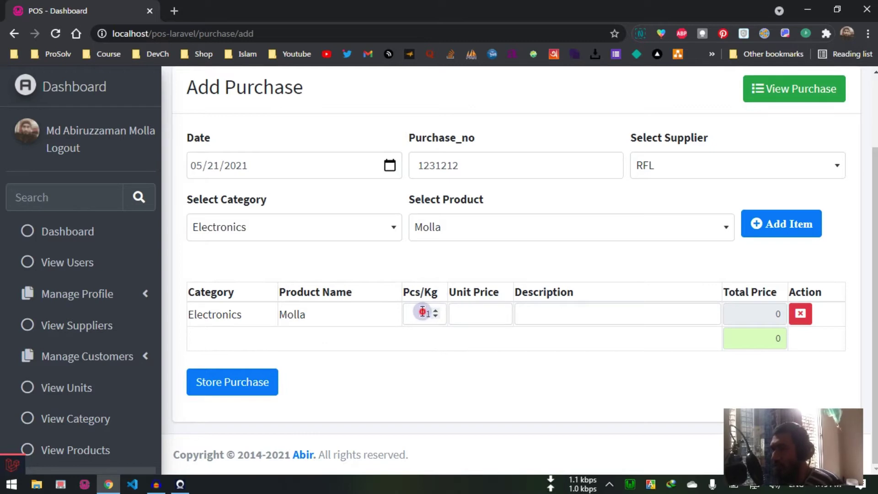
type("3")
left_click(501, 314)
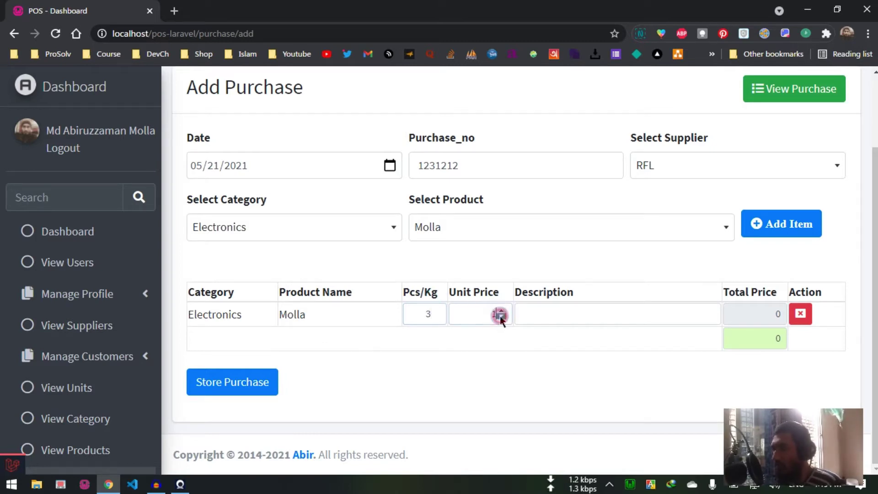
type("1")
double_click(475, 314)
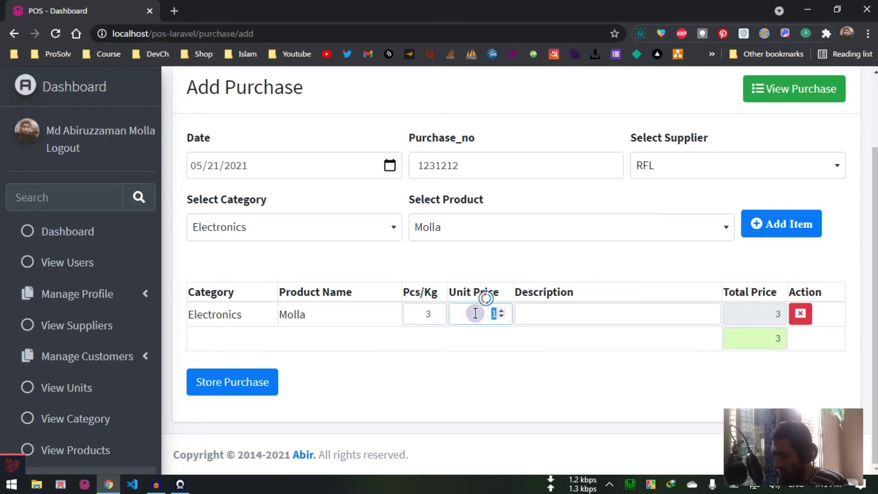
type("400")
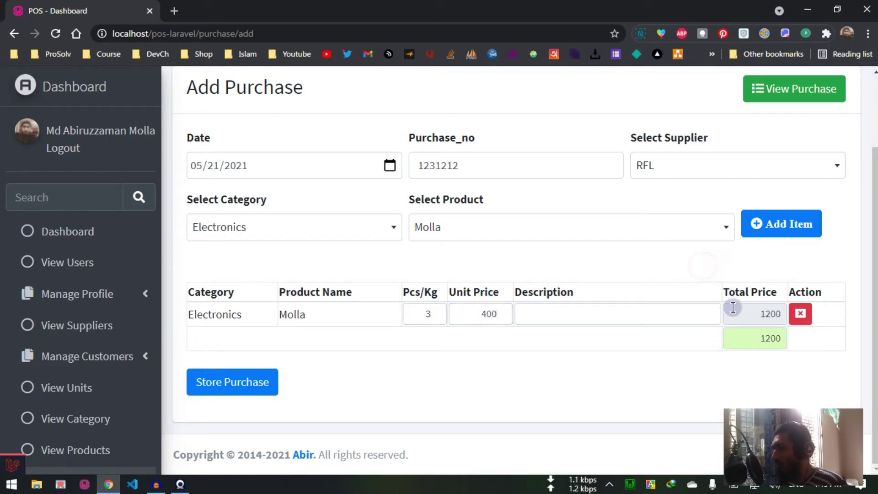
left_click(578, 321)
type("fdafsdfdaf")
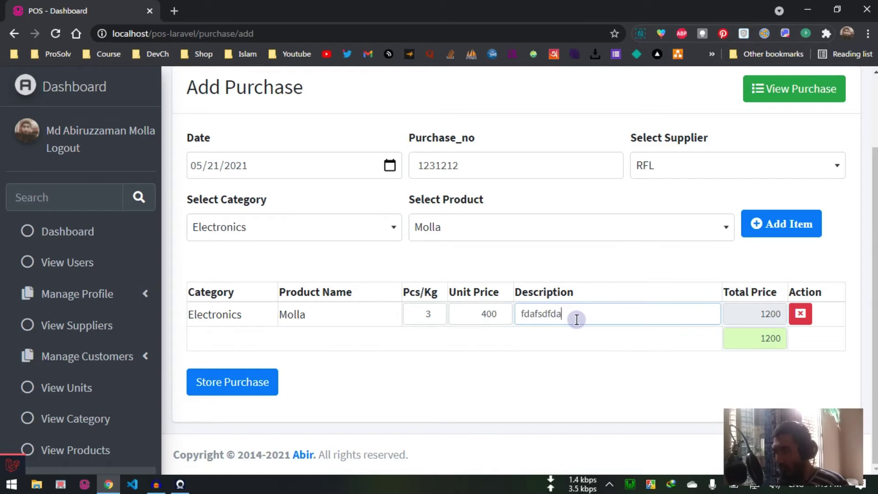
left_click(597, 372)
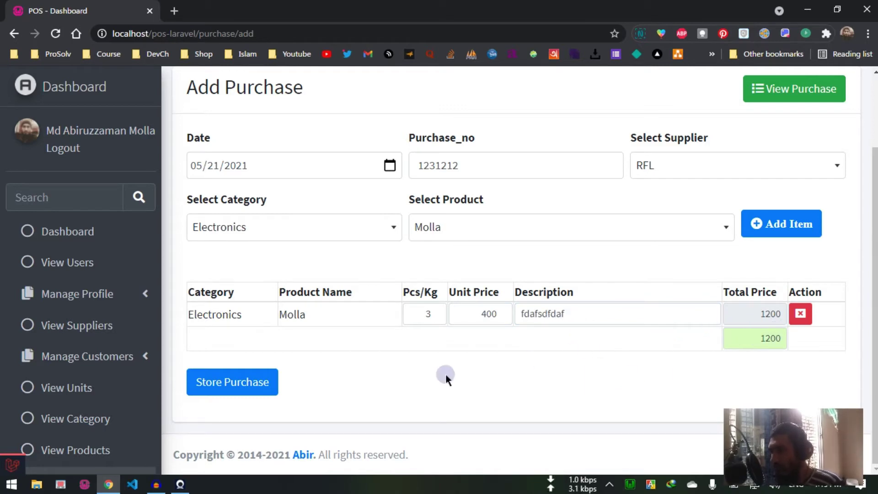
Step: Remove the Molla line and open the list of recorded purchases
left_click(802, 315)
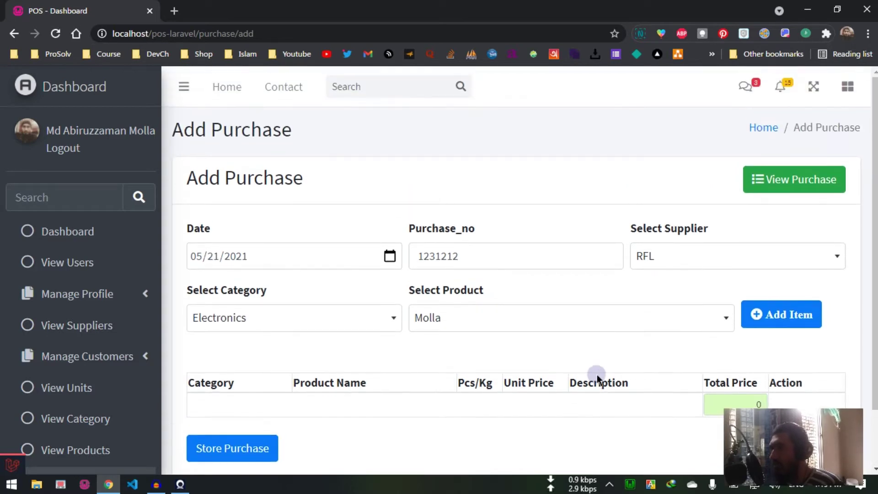
scroll(59, 356, "down", 4)
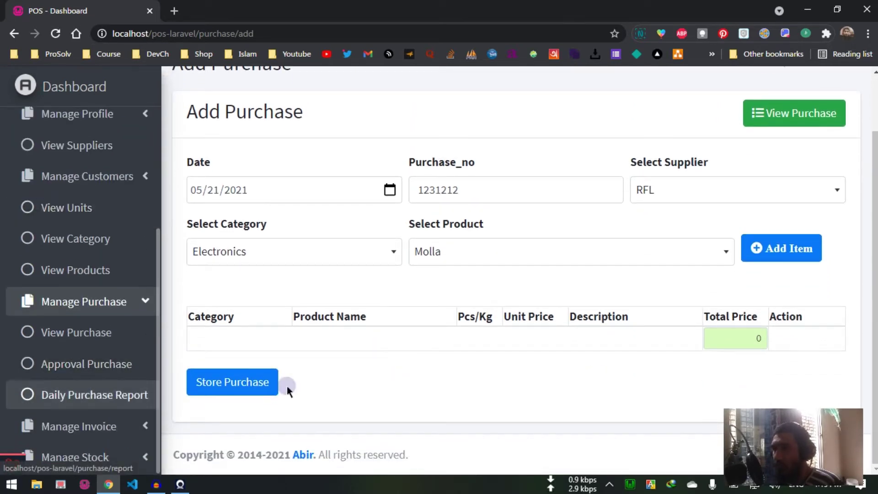
left_click(784, 115)
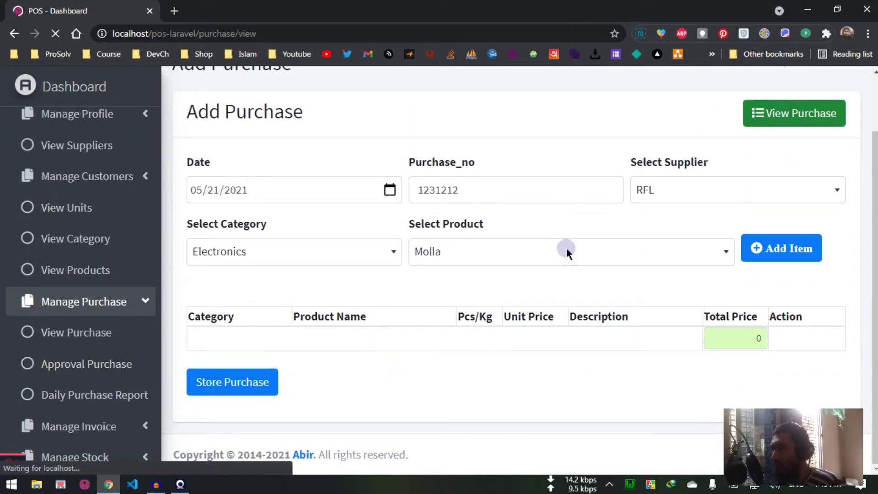
scroll(566, 248, "down", 5)
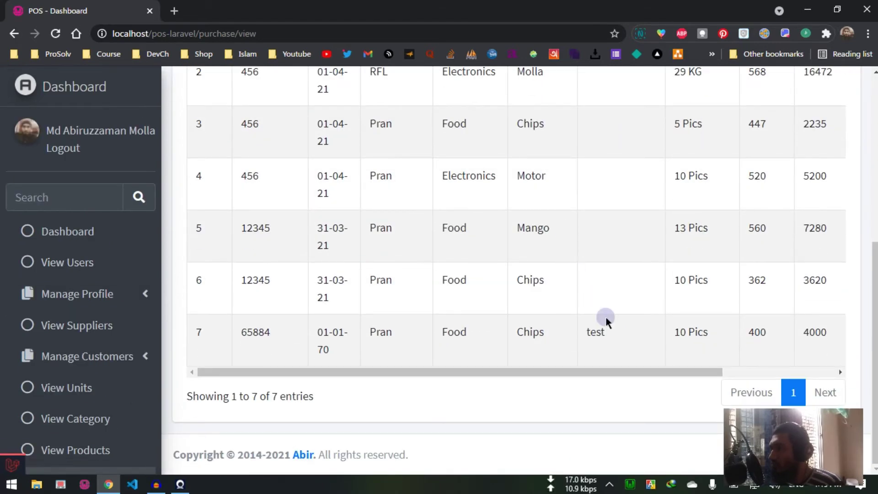
scroll(605, 317, "up", 3)
scroll(607, 319, "down", 3)
Step: Look over the purchase lists, then open a blank Add Purchase form
left_click_drag(553, 374, 734, 370)
scroll(778, 297, "up", 5)
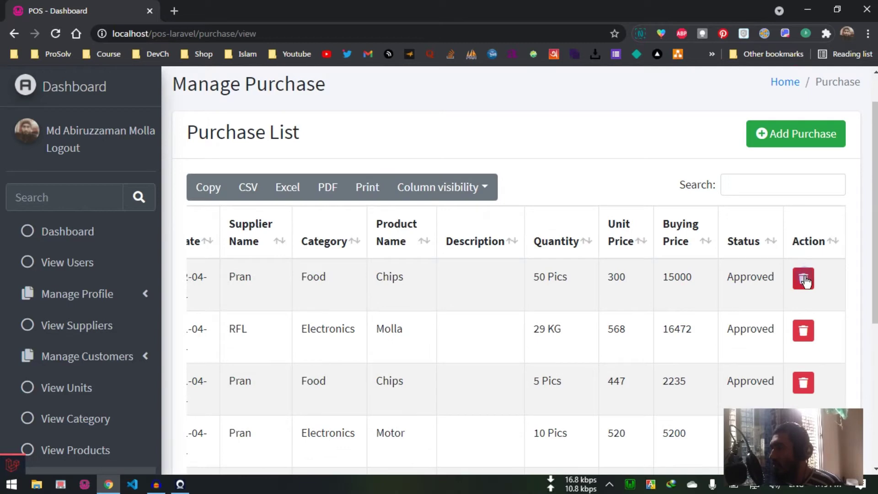
scroll(791, 265, "down", 5)
left_click_drag(708, 374, 709, 372)
scroll(766, 230, "up", 5)
scroll(764, 226, "down", 3)
scroll(732, 238, "down", 3)
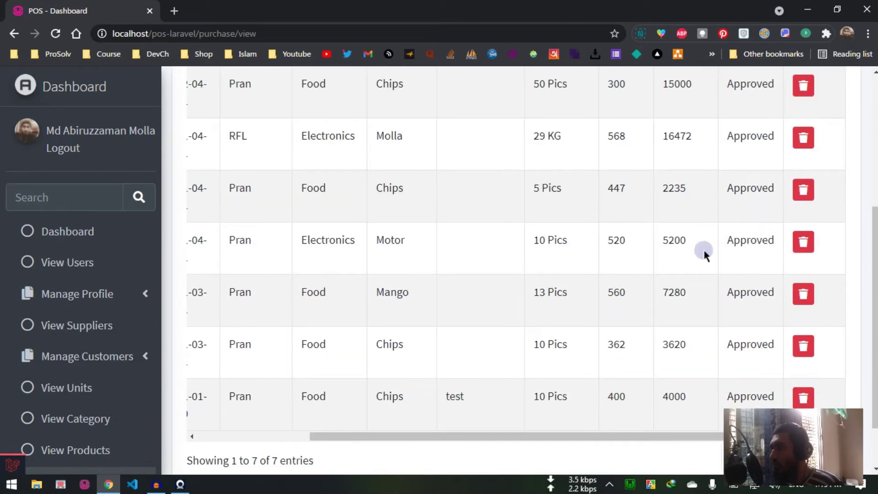
scroll(64, 338, "down", 4)
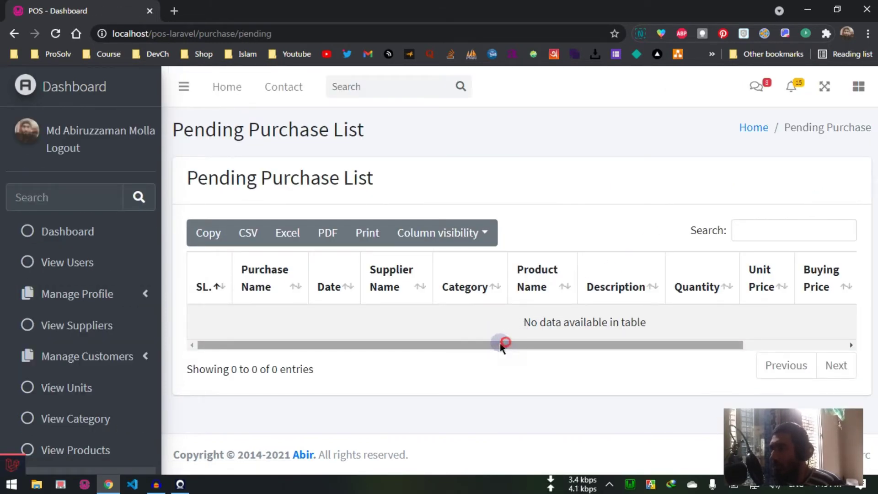
scroll(79, 386, "down", 4)
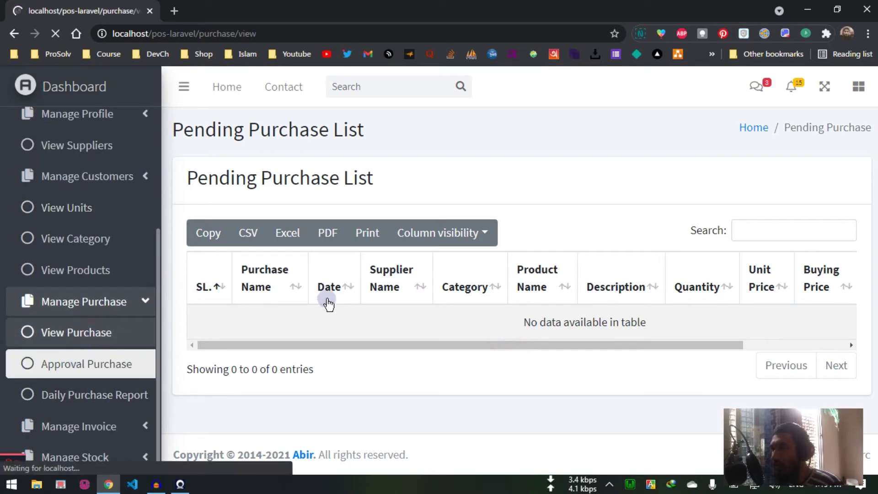
left_click(804, 195)
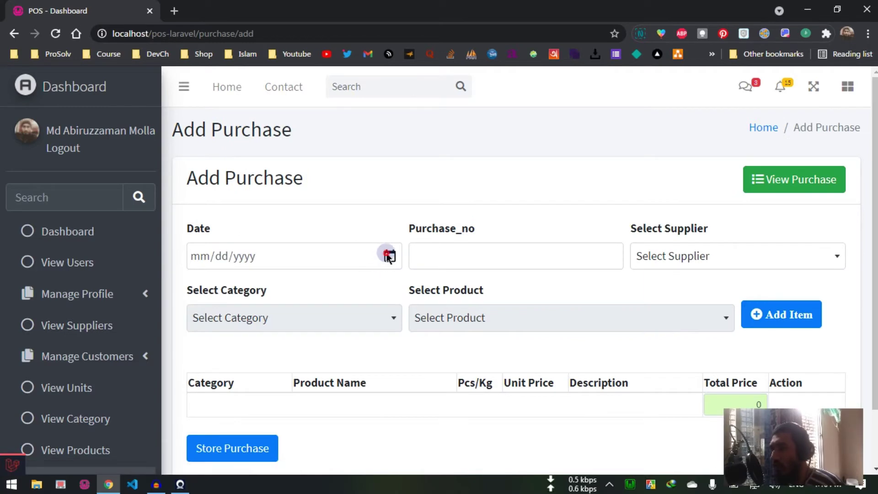
Step: Date the purchase 05/26/2021, enter purchase number 22323232, and choose supplier RFL
left_click(390, 256)
left_click(258, 398)
left_click(452, 255)
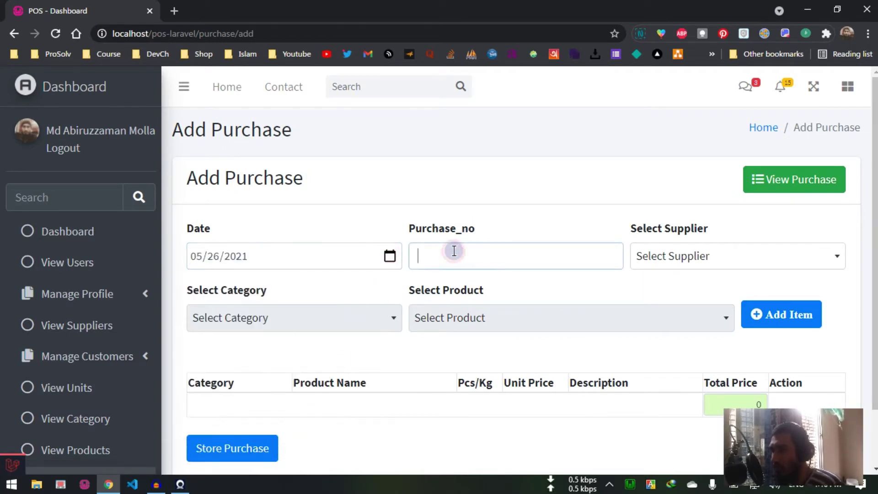
type("22323232")
left_click(662, 256)
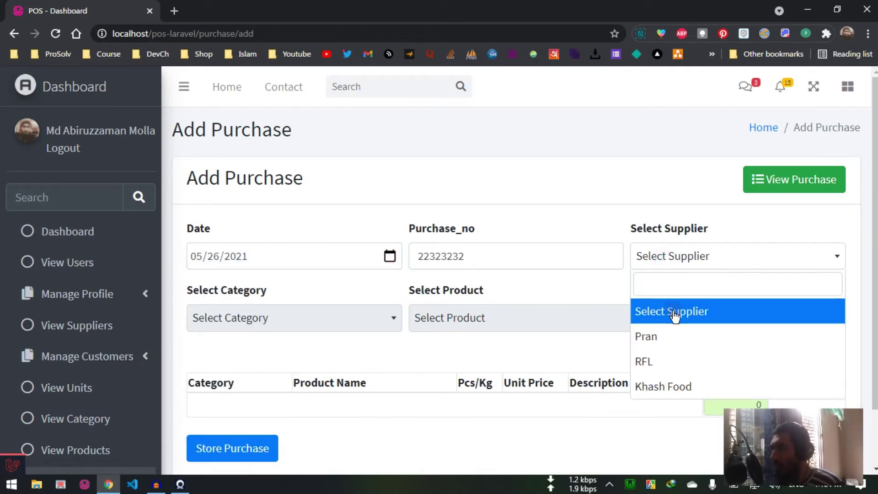
left_click(652, 359)
Step: Add an Electronics/Potato line with quantity 40 at unit price 80
left_click(296, 318)
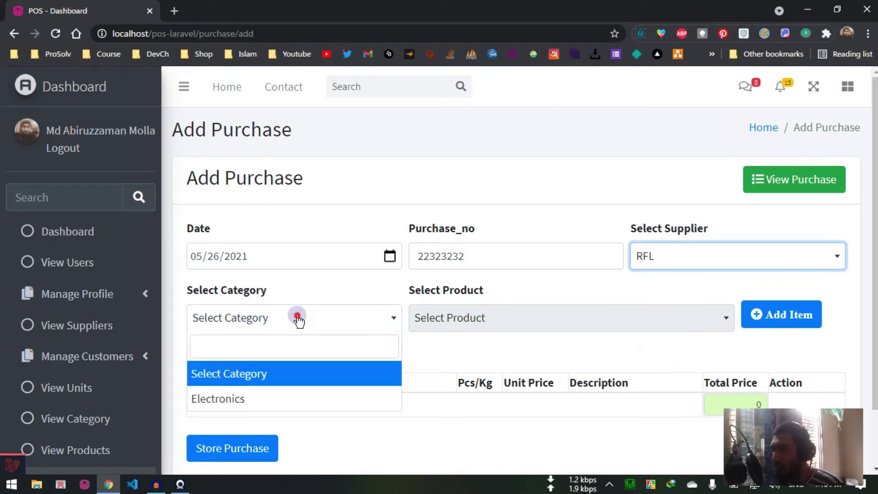
left_click(275, 398)
left_click(470, 321)
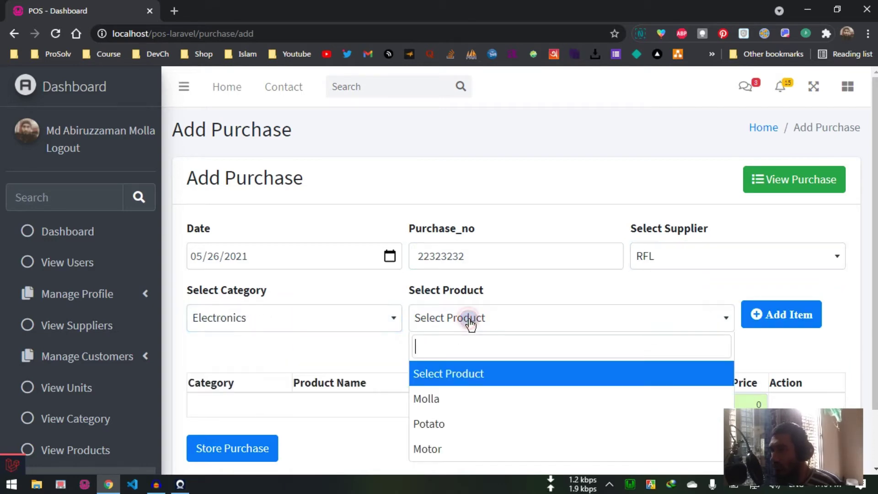
left_click(462, 421)
left_click(768, 320)
scroll(408, 308, "down", 2)
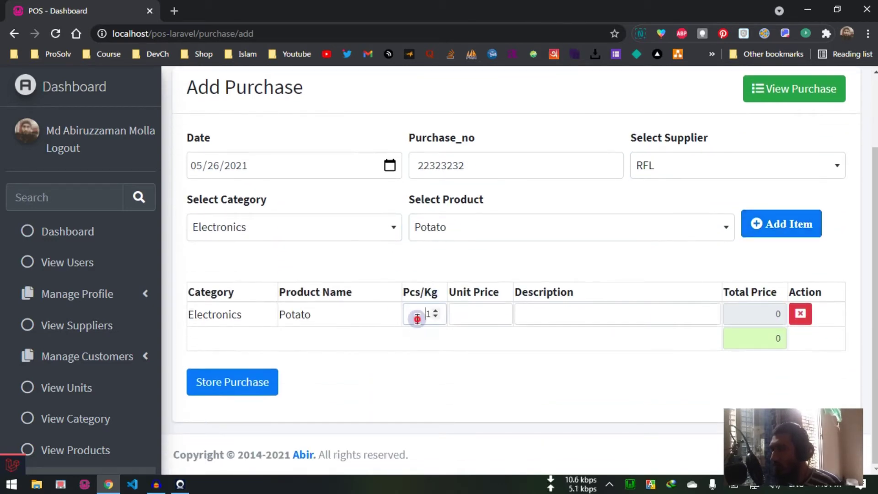
double_click(417, 318)
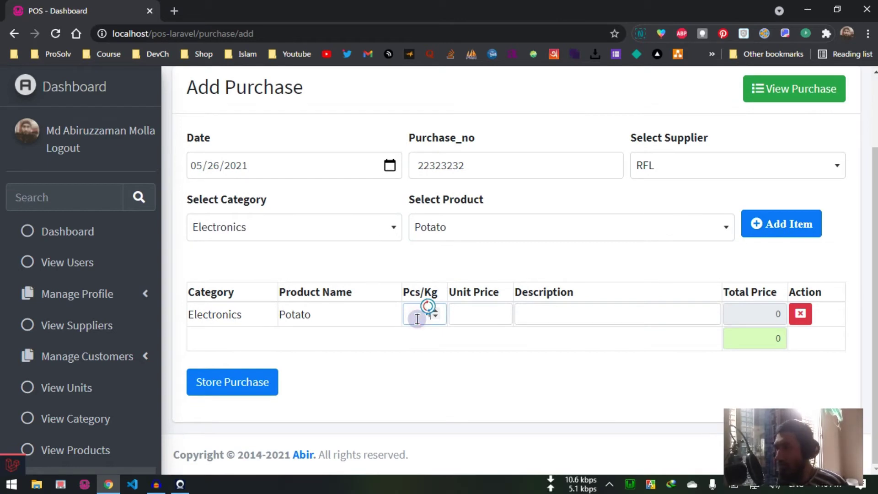
type("40")
left_click(489, 313)
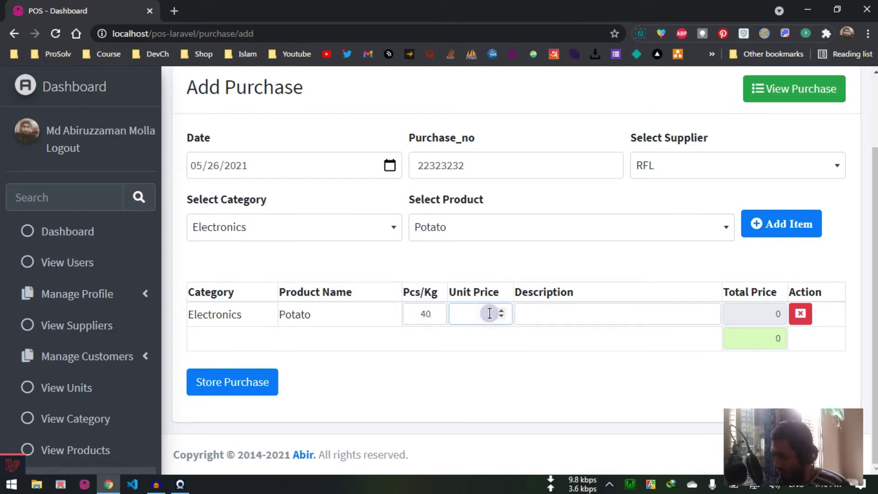
left_click(567, 359)
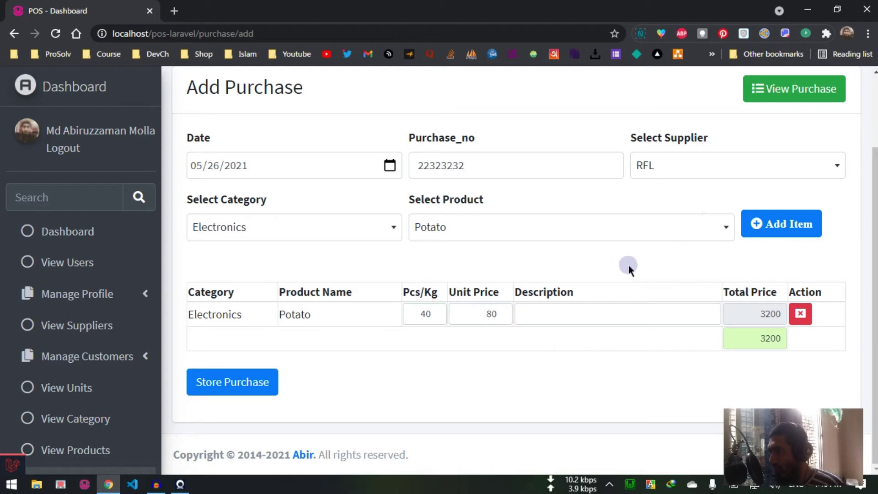
Step: Add a Motor line with quantity 3 at unit price 400
left_click(620, 235)
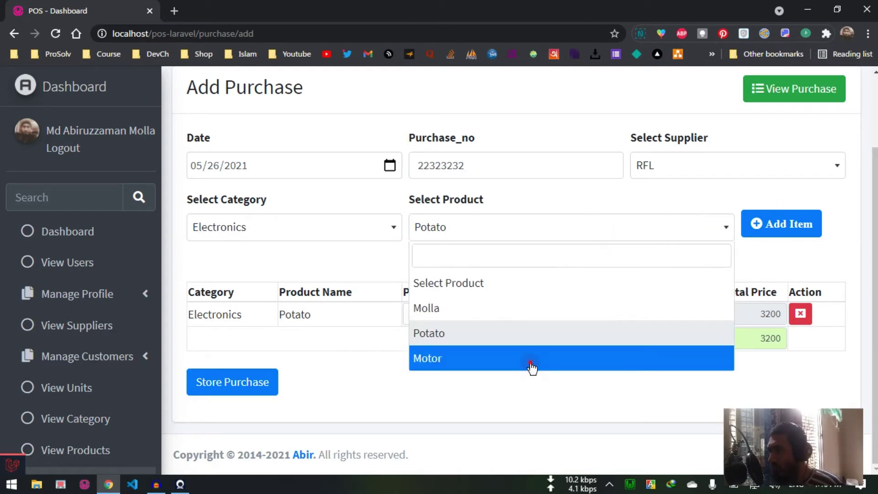
left_click(530, 361)
left_click(779, 231)
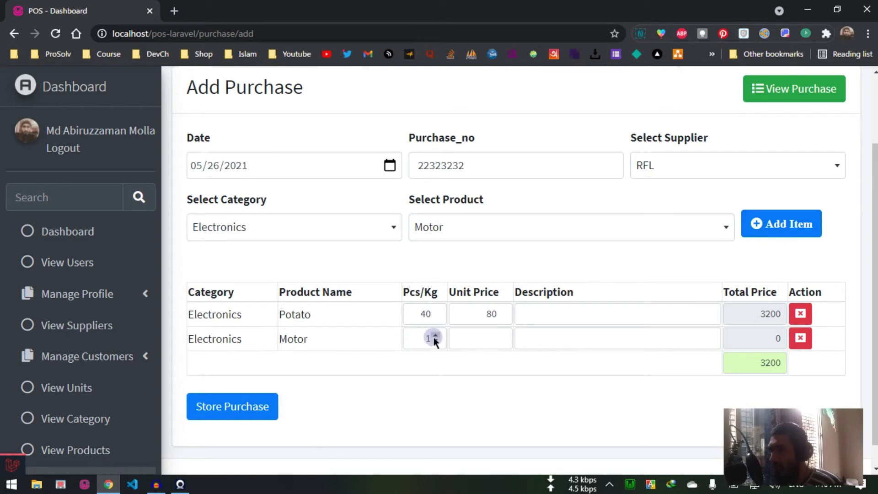
left_click(475, 331)
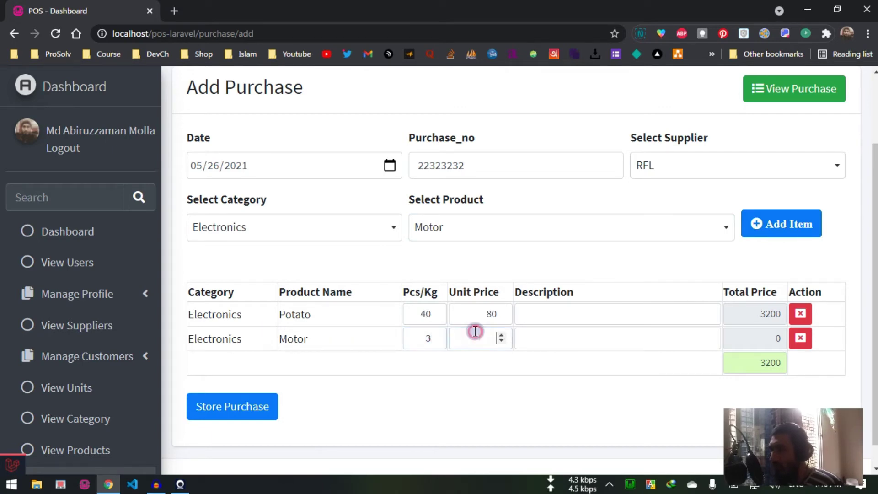
type("400")
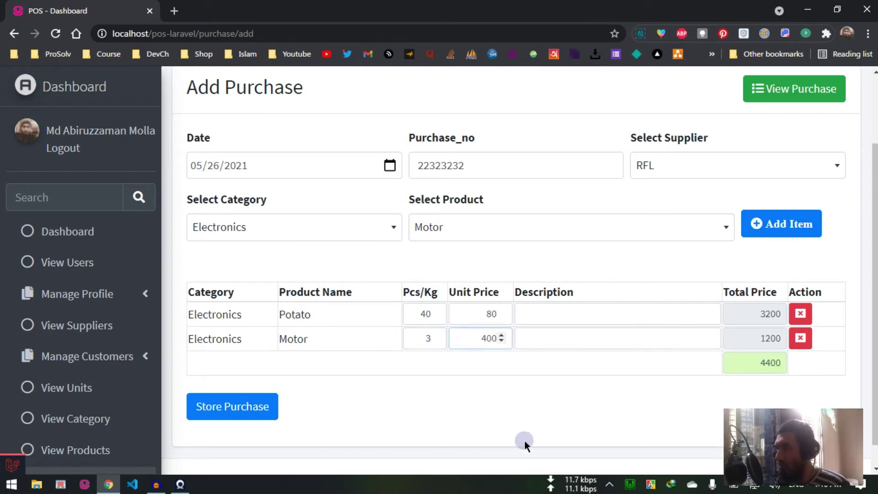
left_click(524, 440)
scroll(773, 336, "down", 1)
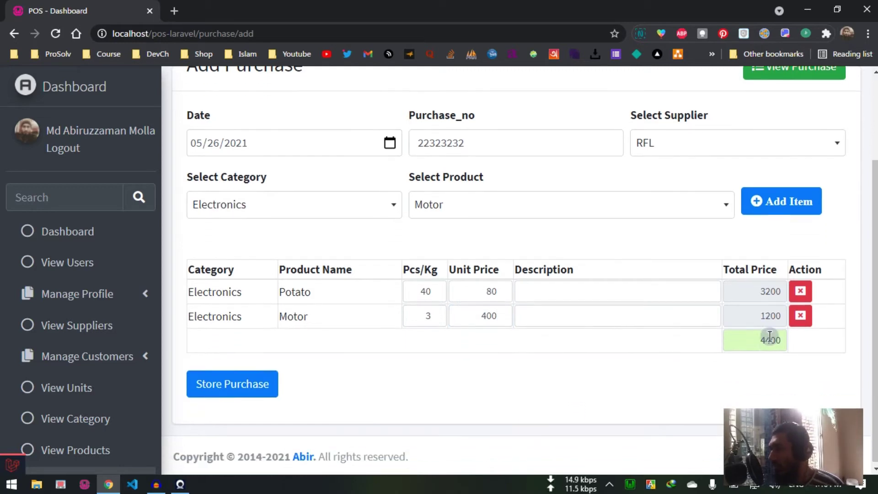
Step: Store the RFL purchase of Potato and Motor
left_click(230, 388)
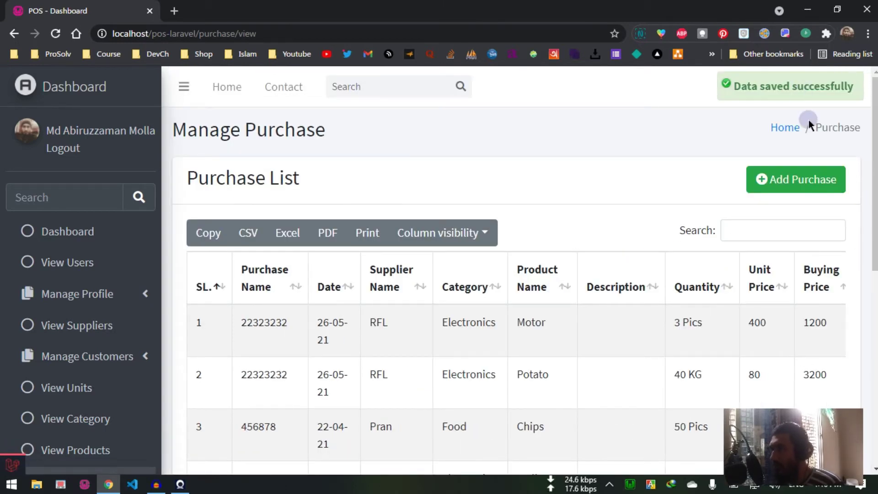
scroll(358, 303, "down", 7)
scroll(800, 130, "down", 2)
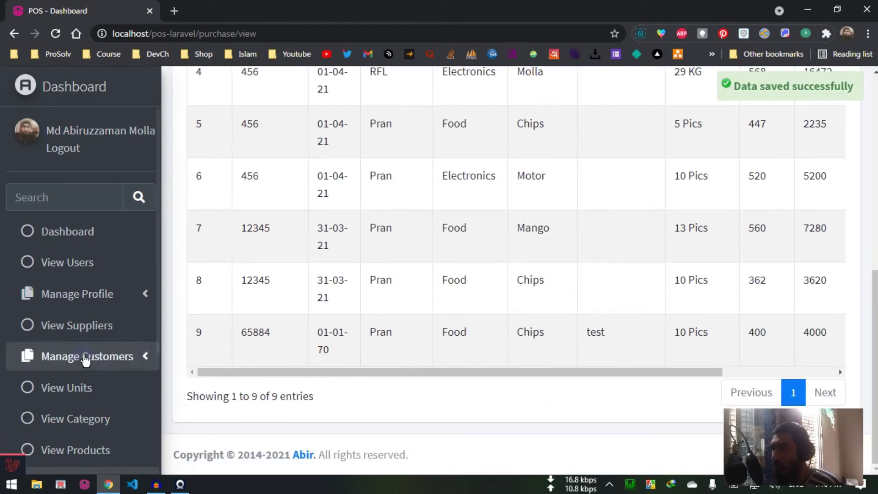
scroll(84, 359, "down", 4)
Step: Check Approval Purchase, where Motor 1200 and Potato 3200 are listed as Pending
left_click(95, 364)
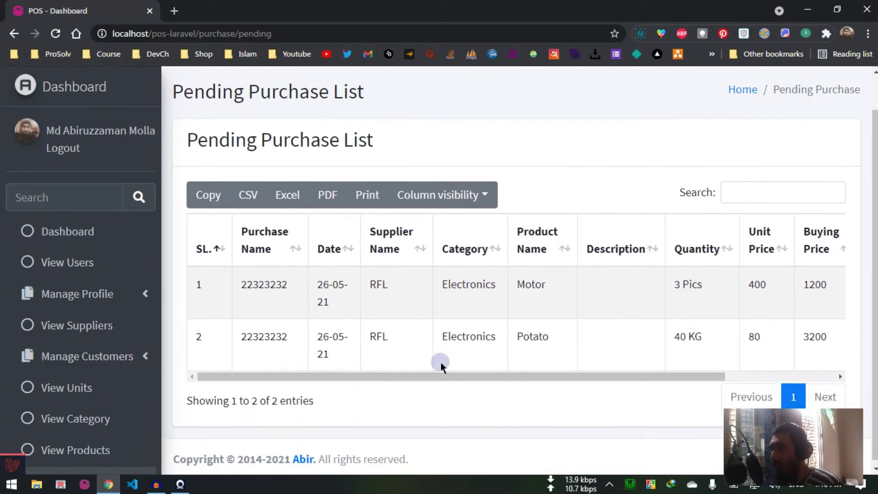
left_click_drag(509, 369, 654, 374)
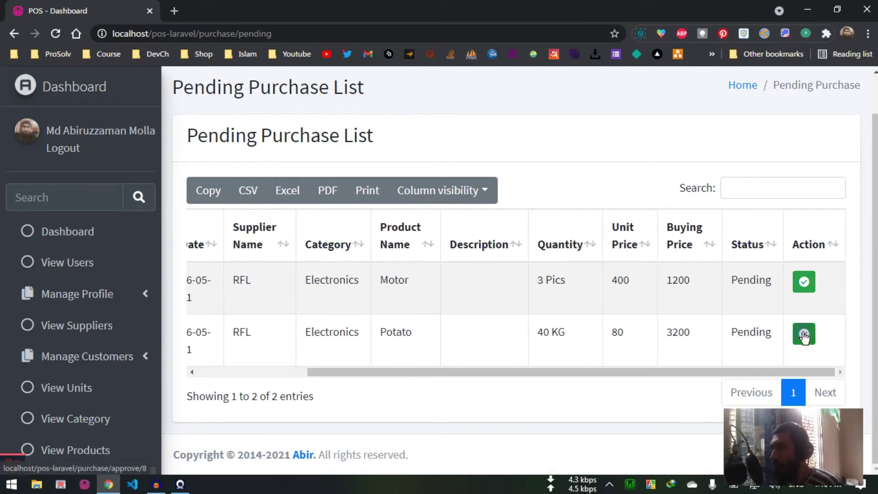
scroll(127, 339, "down", 4)
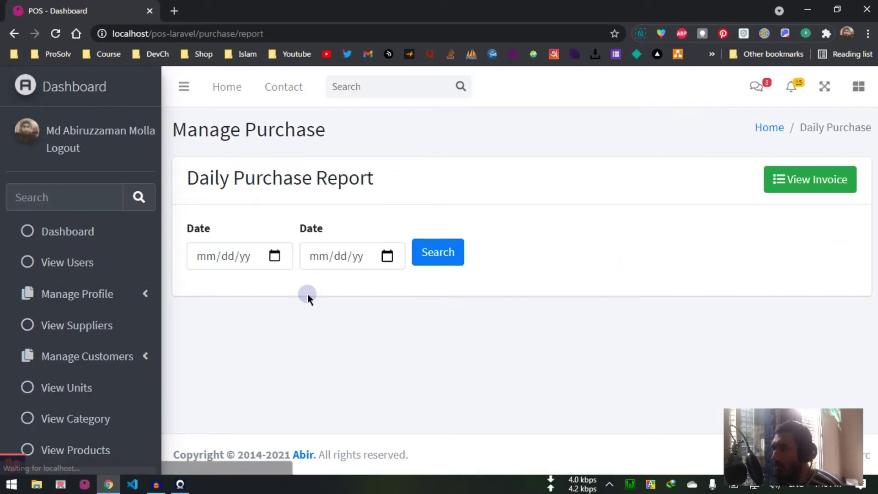
Step: Search the daily purchase report for 05/01/2021–05/26/2021, then download and open document.pdf
left_click(274, 255)
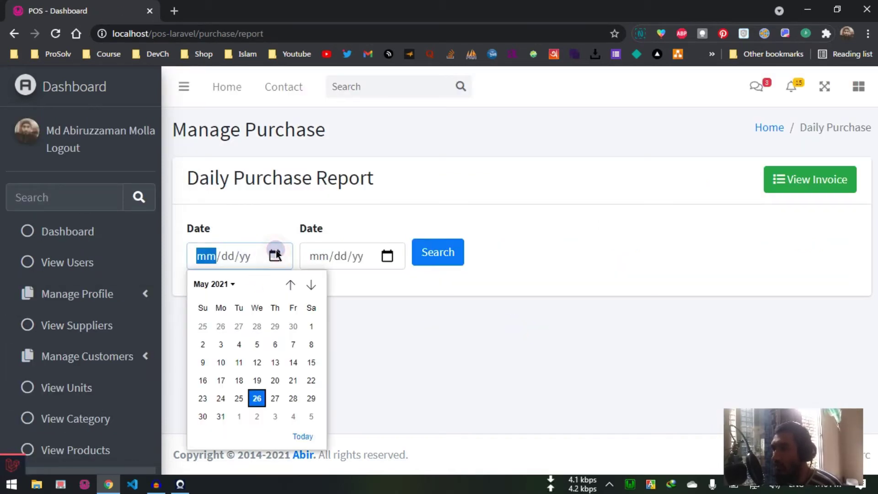
left_click(315, 326)
left_click(386, 255)
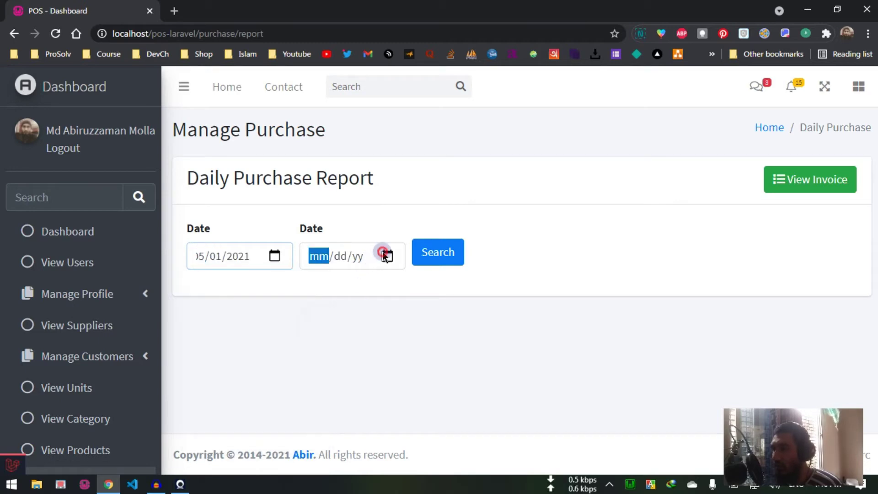
left_click(370, 397)
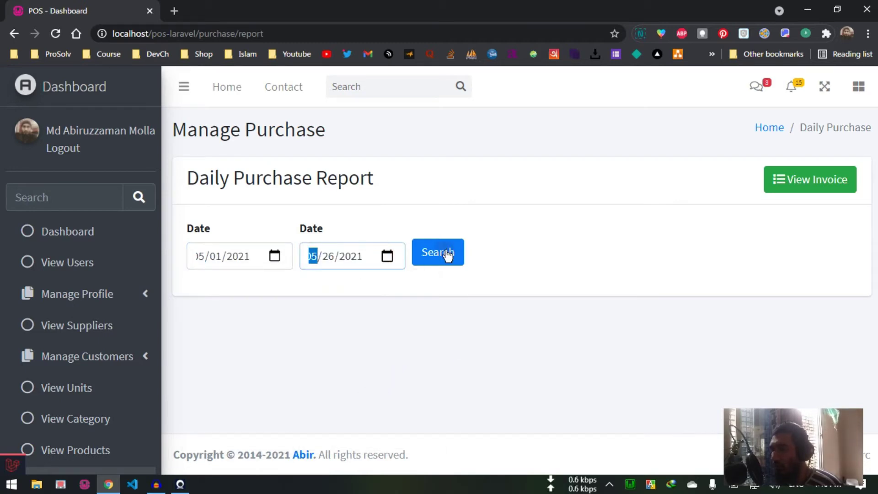
left_click(445, 252)
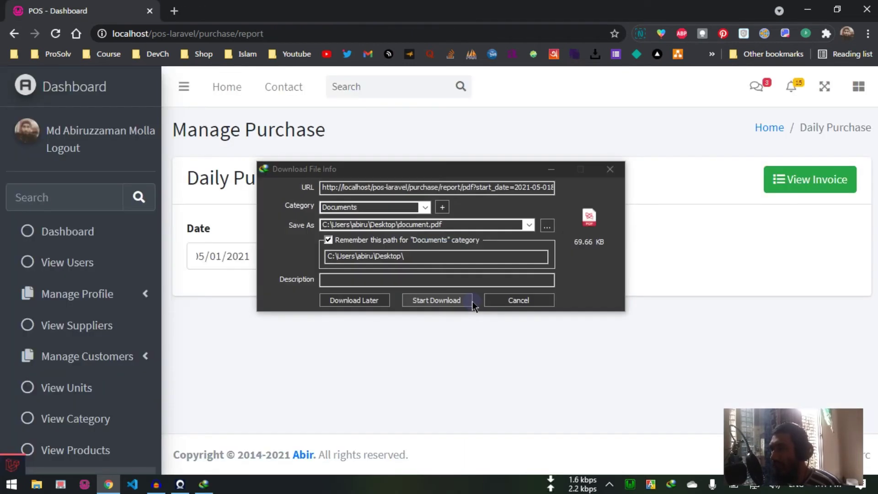
left_click(439, 297)
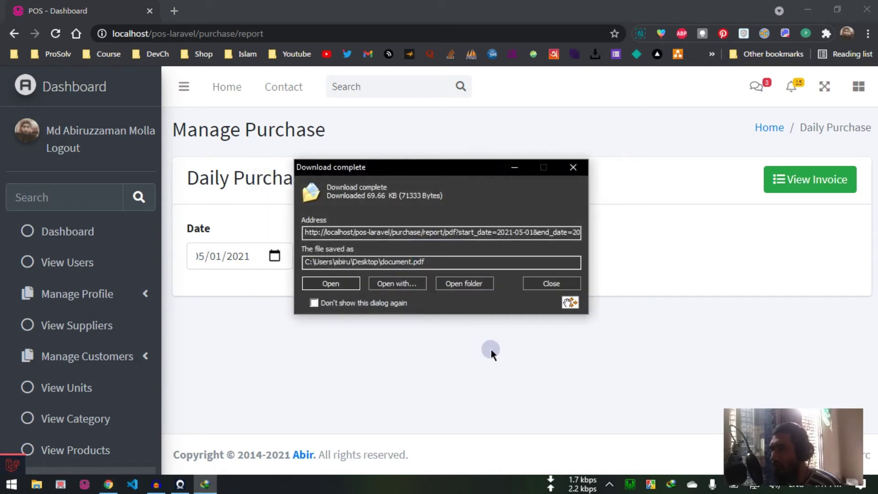
left_click(337, 287)
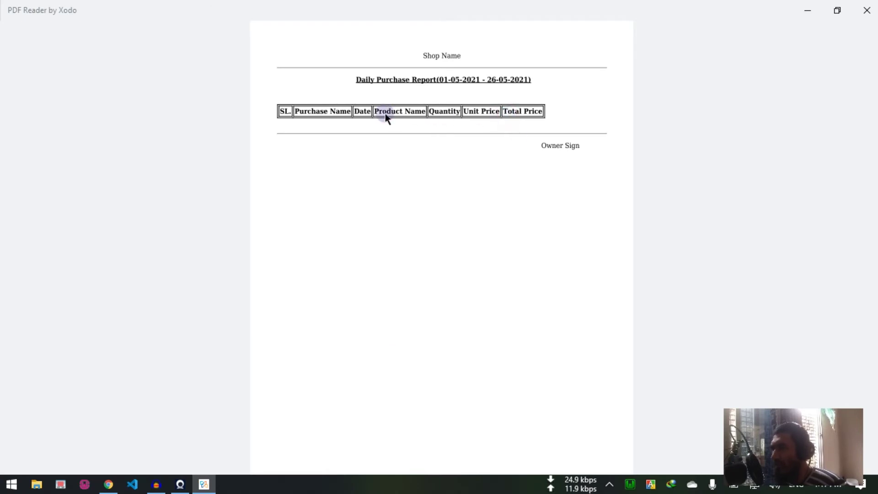
Step: Close the empty 01-05-2021 to 26-05-2021 report in Xodo
left_click(867, 11)
Step: Move the start date to 04/01/2021, search again, and download and open document_2.pdf
left_click(267, 255)
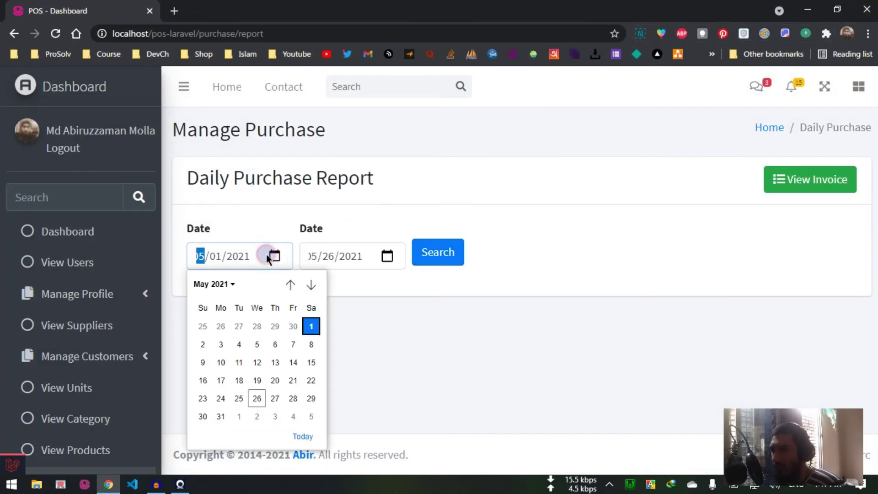
left_click(291, 284)
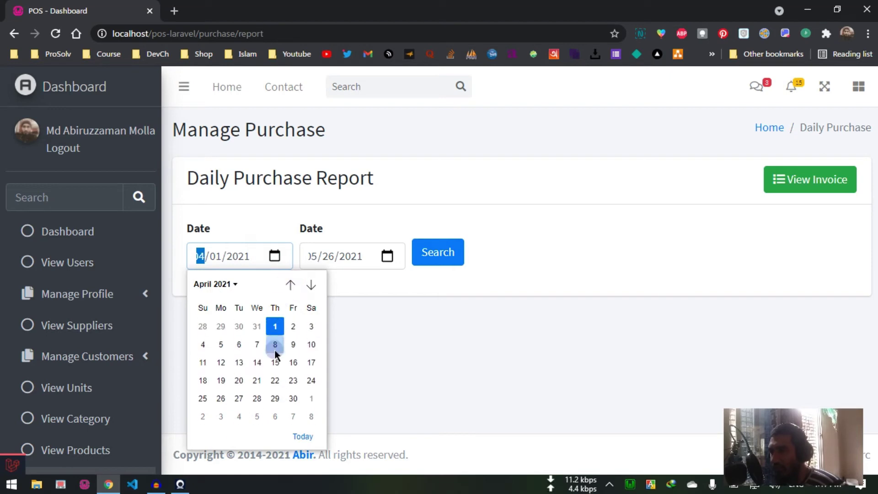
left_click(275, 326)
left_click(406, 337)
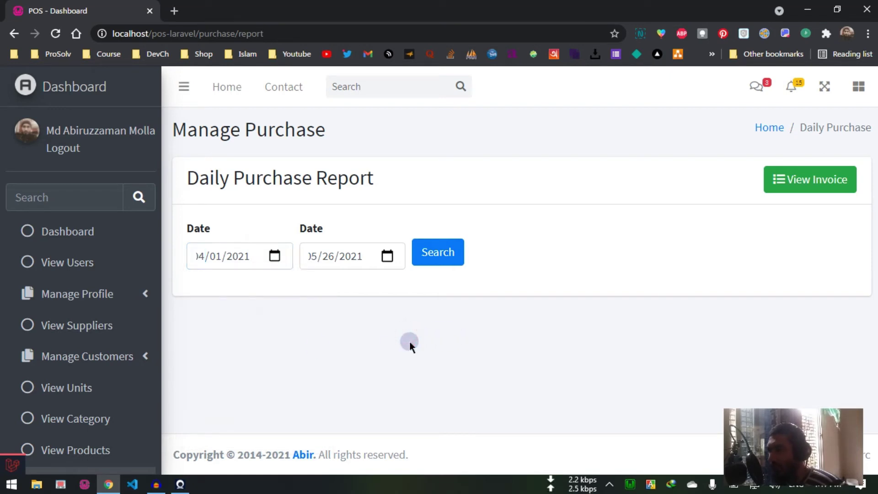
left_click(456, 253)
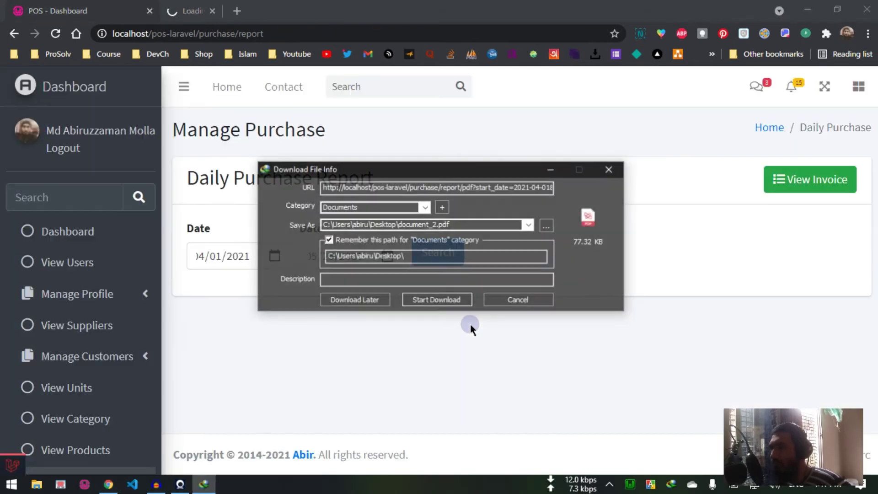
left_click(455, 301)
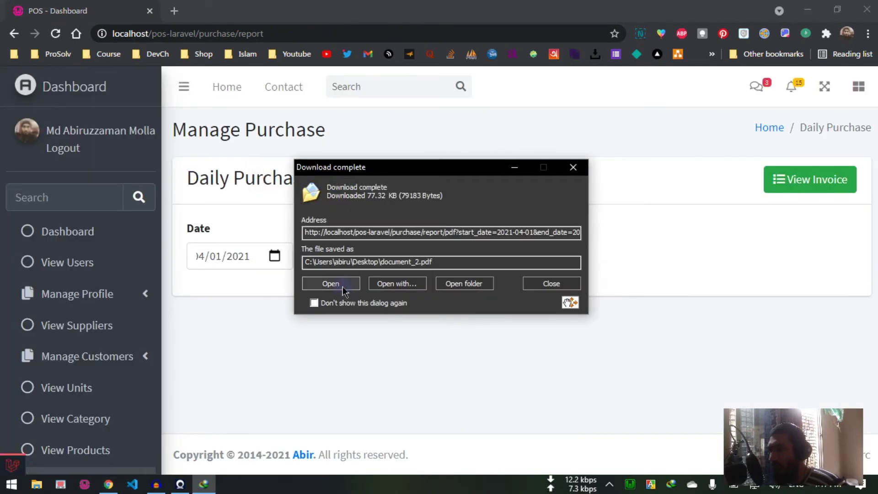
left_click(331, 284)
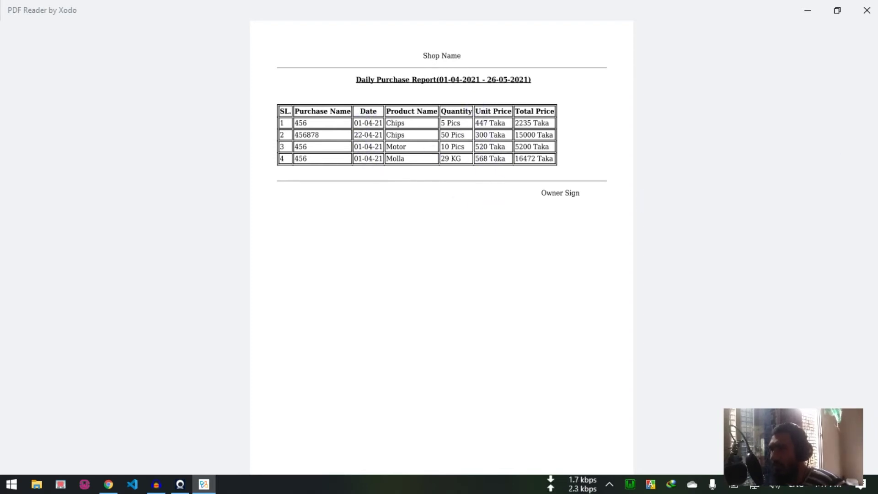
Step: Close the four-purchase report in Xodo and return to the Daily Purchase Report page
left_click(866, 10)
scroll(132, 357, "down", 4)
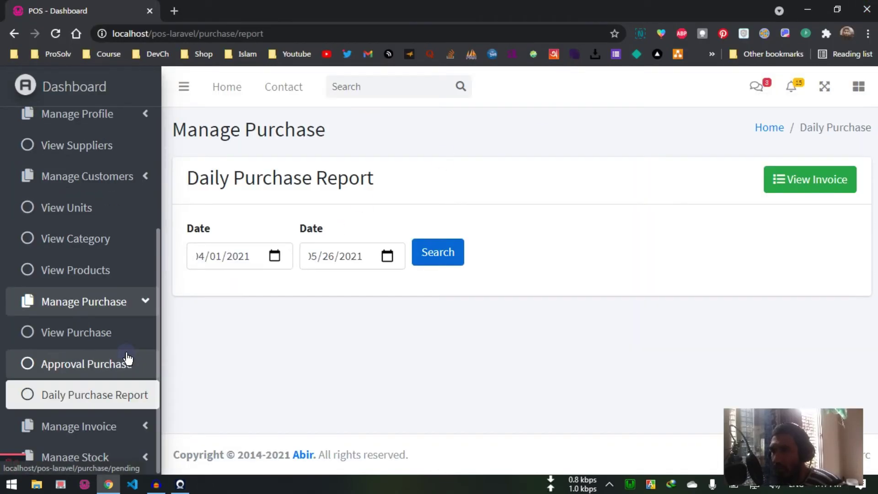
Step: Look over the four-entry Invoice List, then start a blank Add Invoice form
left_click(108, 436)
scroll(119, 366, "down", 3)
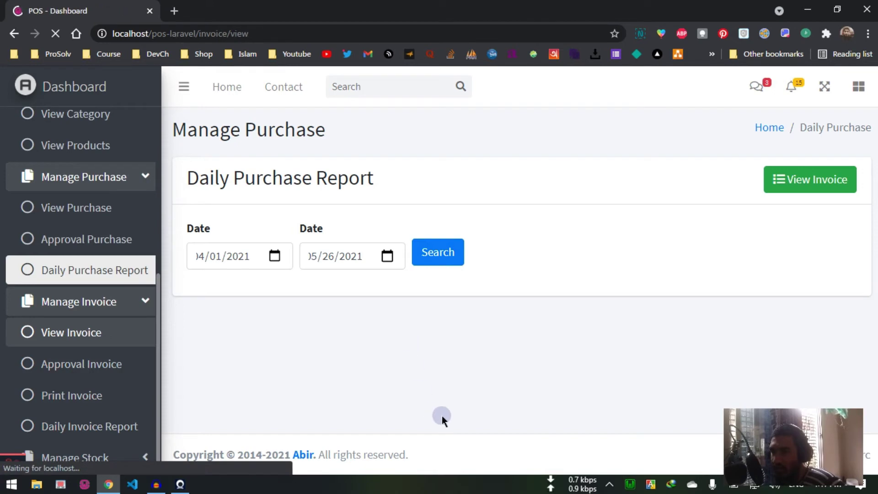
scroll(440, 388, "down", 1)
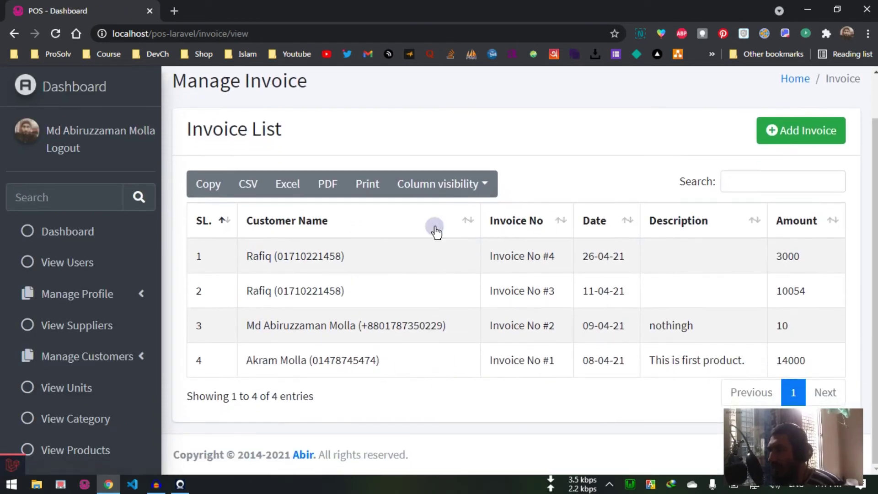
left_click(790, 131)
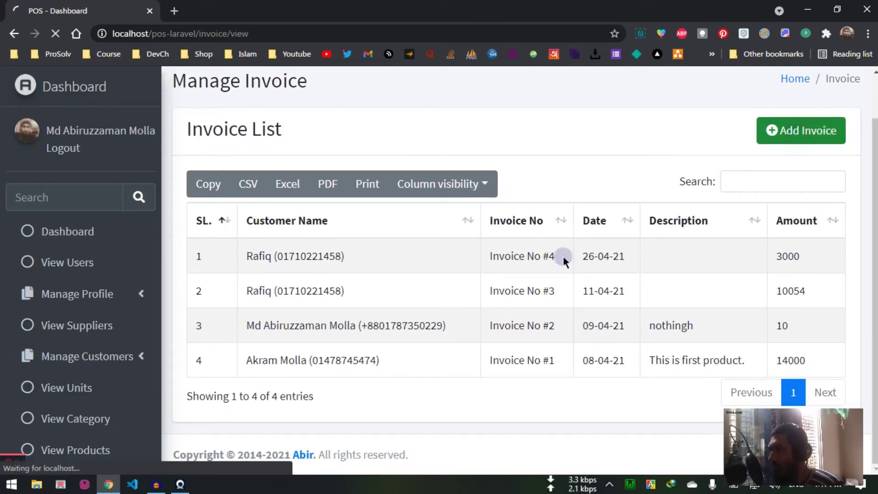
scroll(443, 321, "down", 4)
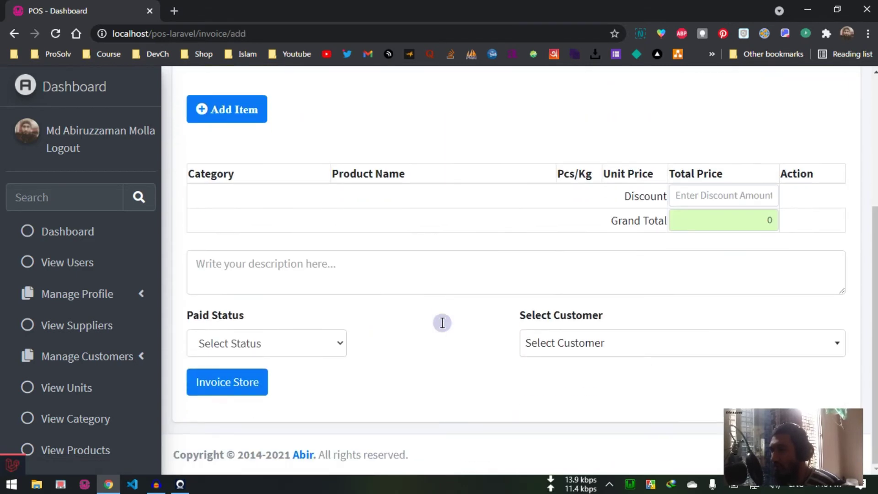
Step: Add a Food/Mango line item to the invoice
scroll(443, 321, "up", 3)
scroll(522, 250, "down", 1)
left_click(493, 180)
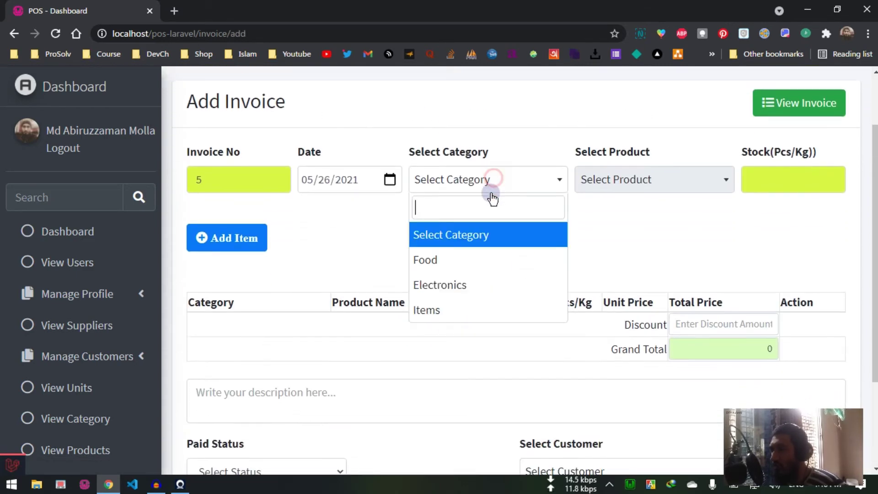
left_click(462, 260)
left_click(663, 181)
left_click(634, 276)
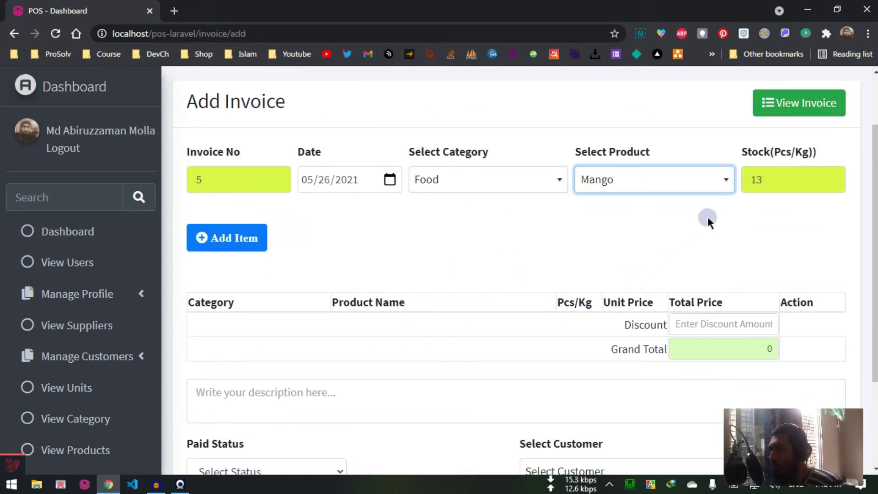
scroll(274, 240, "down", 3)
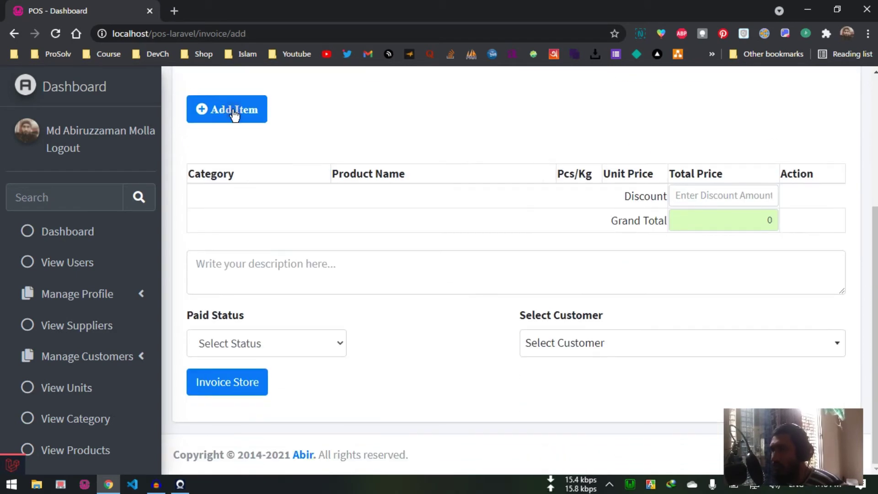
left_click(234, 114)
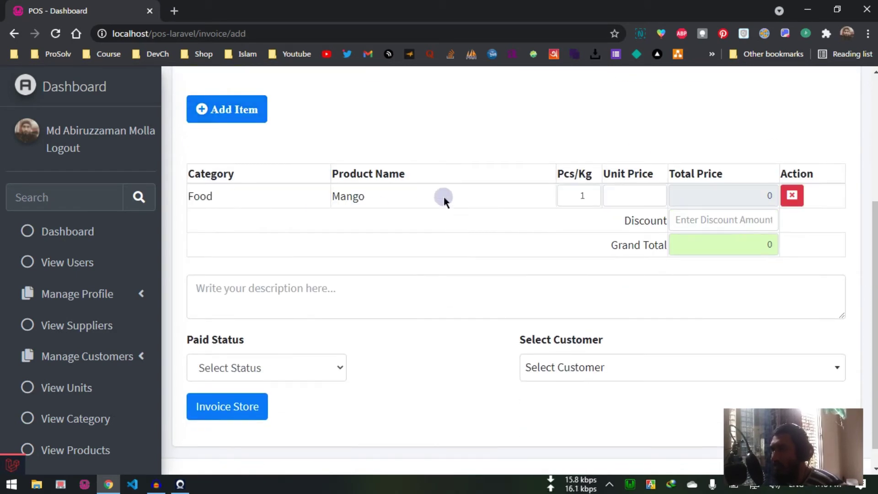
Step: Set the Mango line to 50 at 40 each and apply a 400 discount
double_click(563, 194)
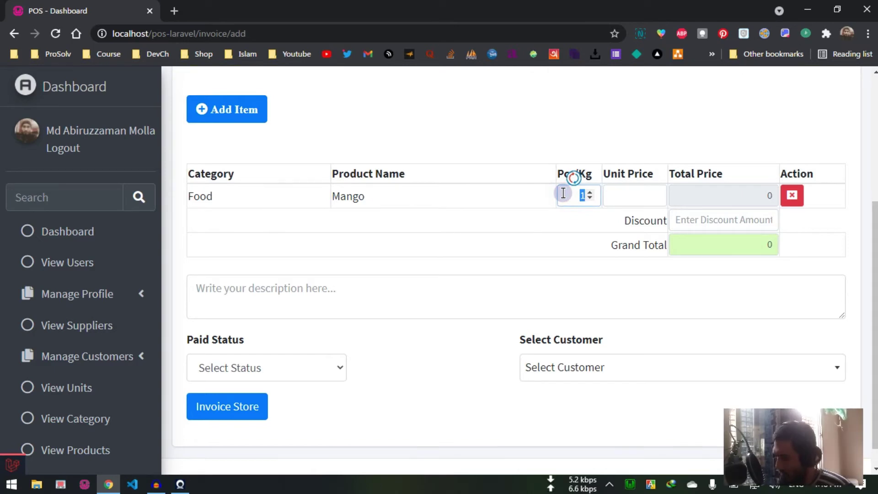
type("50")
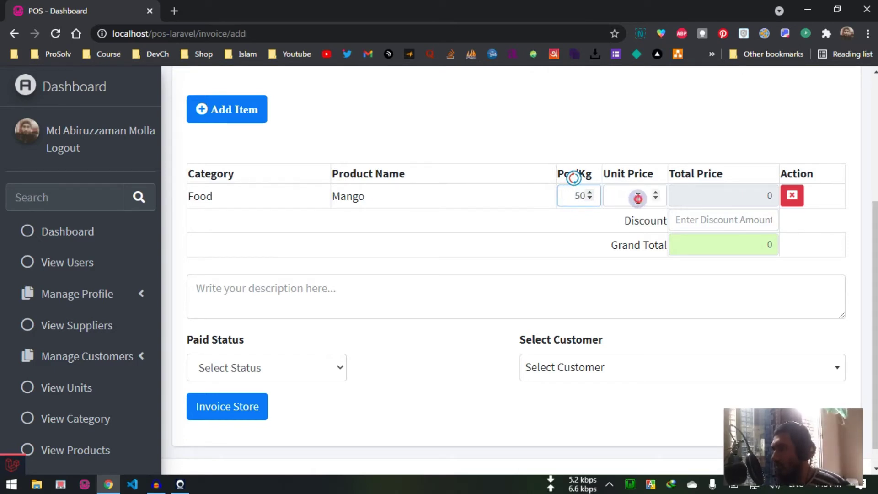
left_click(637, 197)
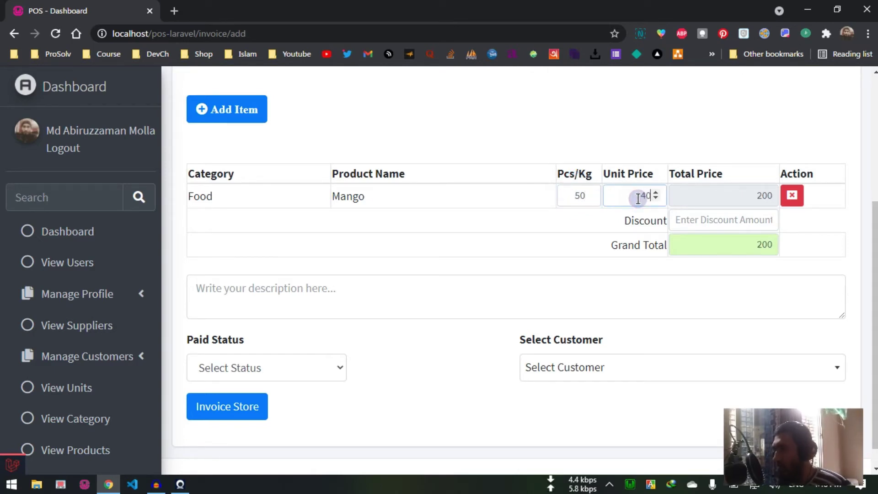
type("40")
left_click(684, 284)
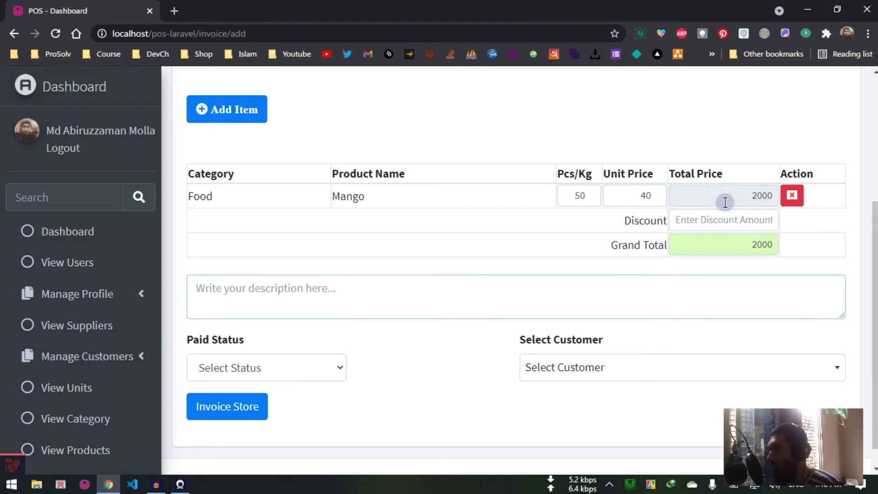
left_click(708, 220)
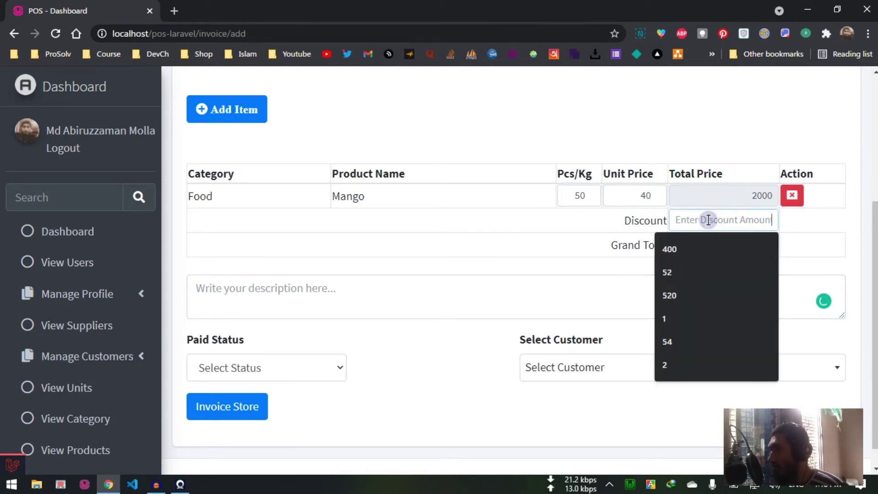
type("400")
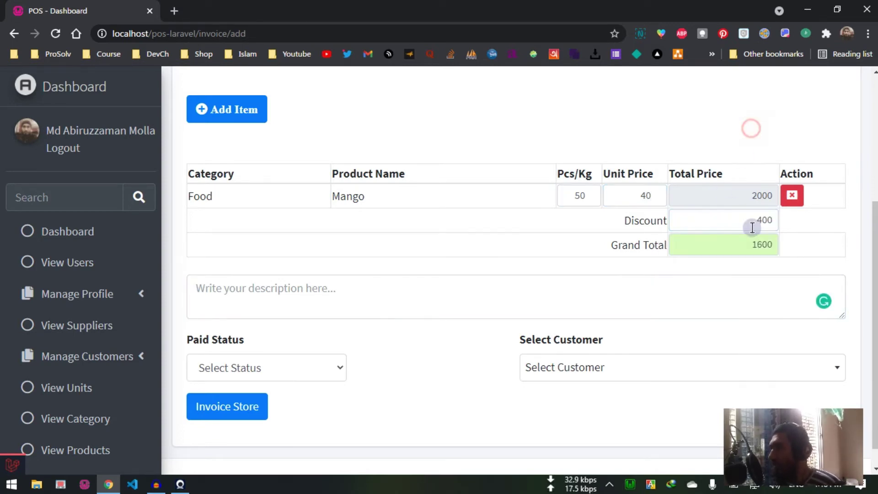
scroll(753, 209, "down", 1)
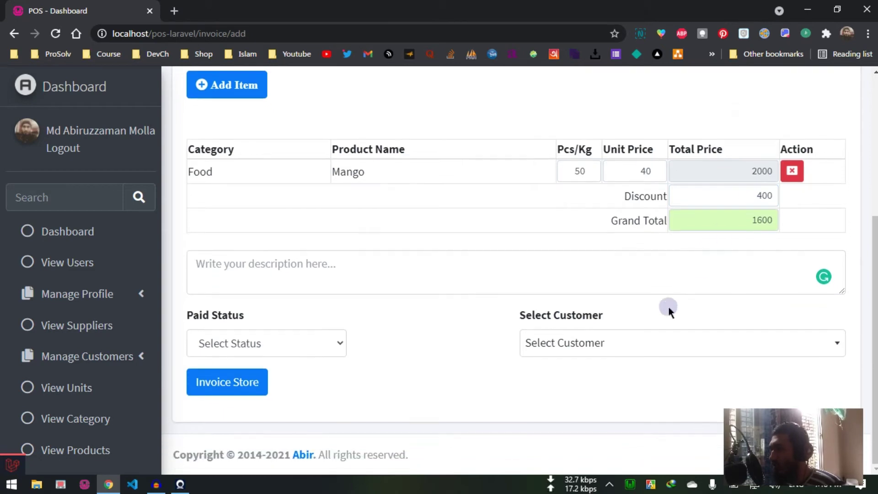
left_click(321, 276)
Step: Enter the description 'fdfdsfd' and set Paid Status to Partial Paid
type("fdfdsfd")
left_click(325, 351)
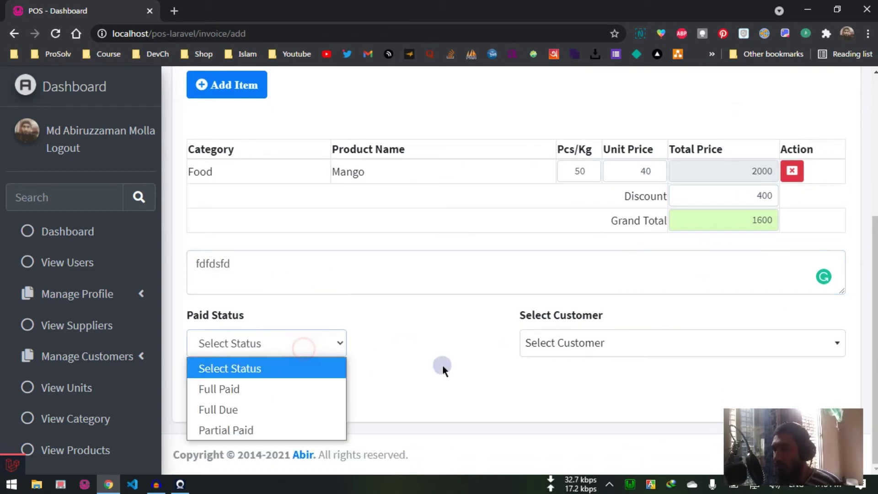
left_click(416, 371)
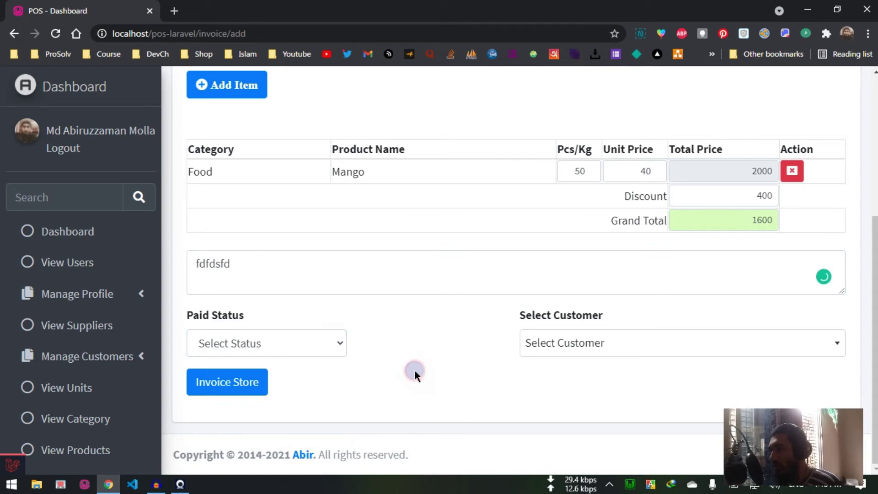
left_click(310, 352)
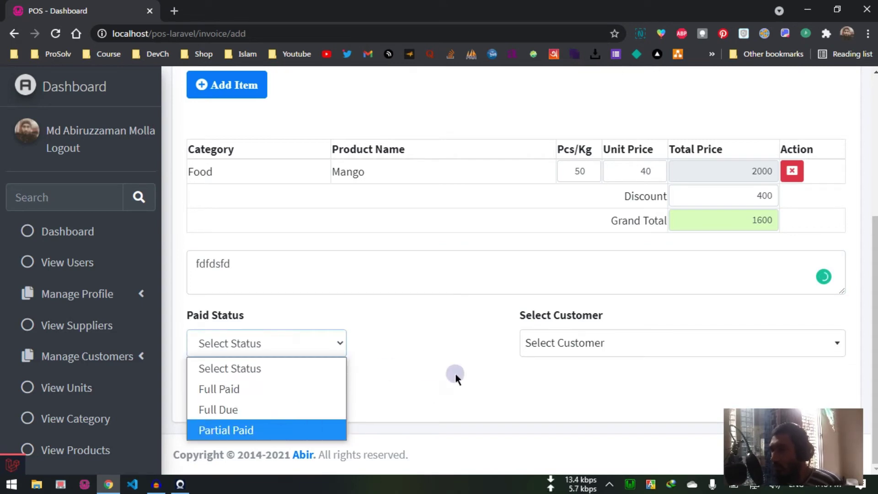
left_click(455, 372)
left_click(295, 338)
left_click(284, 394)
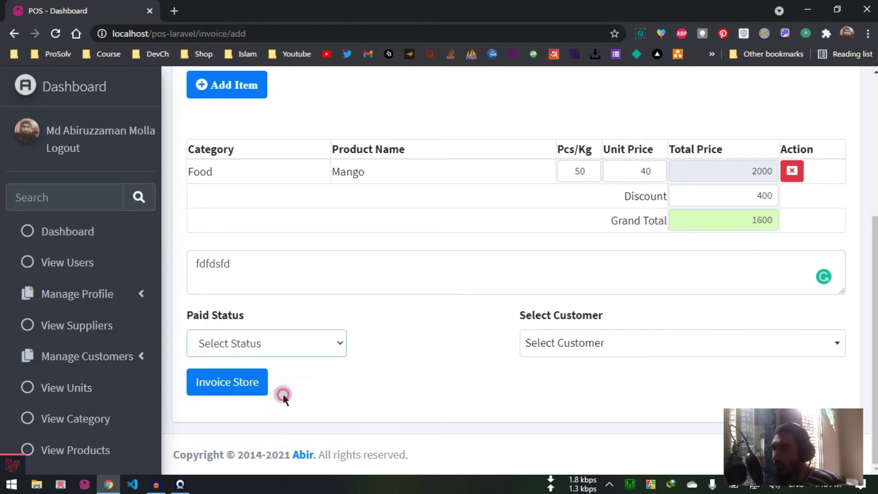
left_click(304, 345)
left_click(271, 411)
left_click(320, 339)
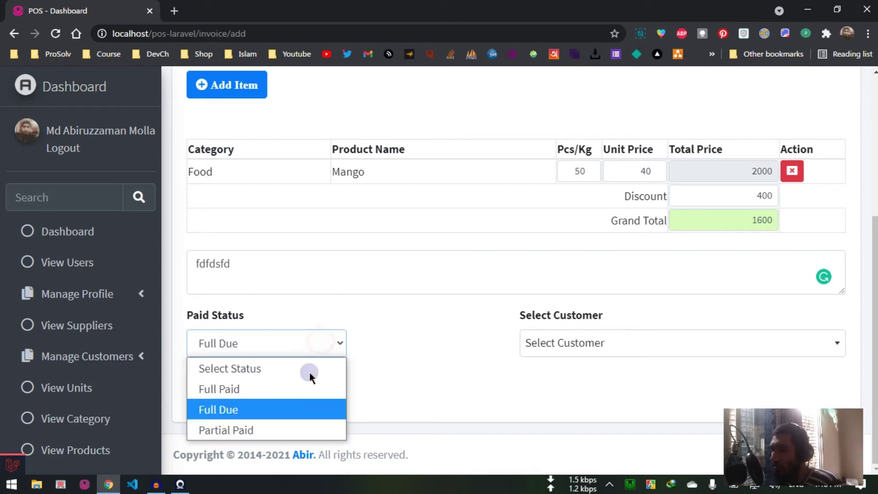
left_click(297, 426)
Step: Leave the partial paid amount empty, dismissing the suggested amounts
left_click(407, 343)
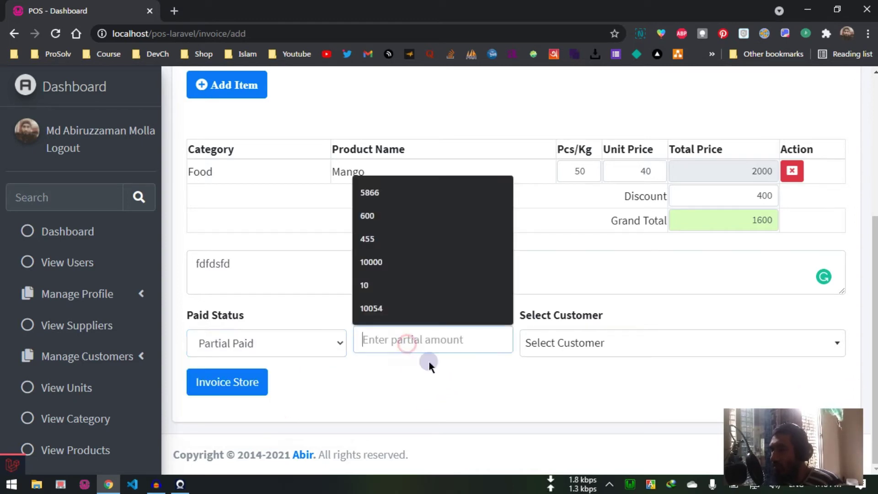
left_click(486, 384)
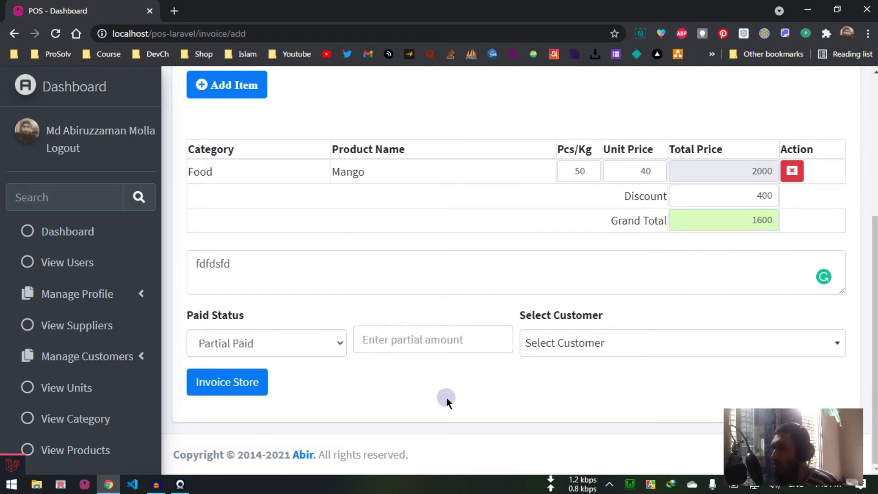
left_click(442, 339)
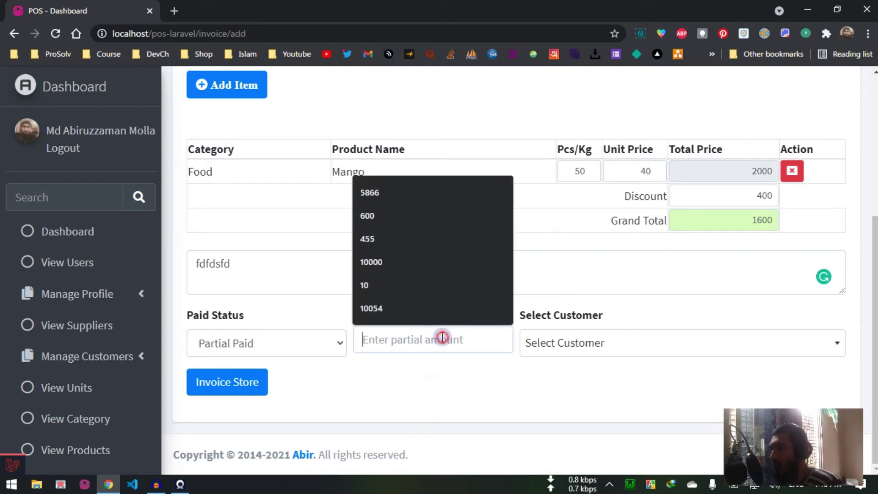
left_click(501, 385)
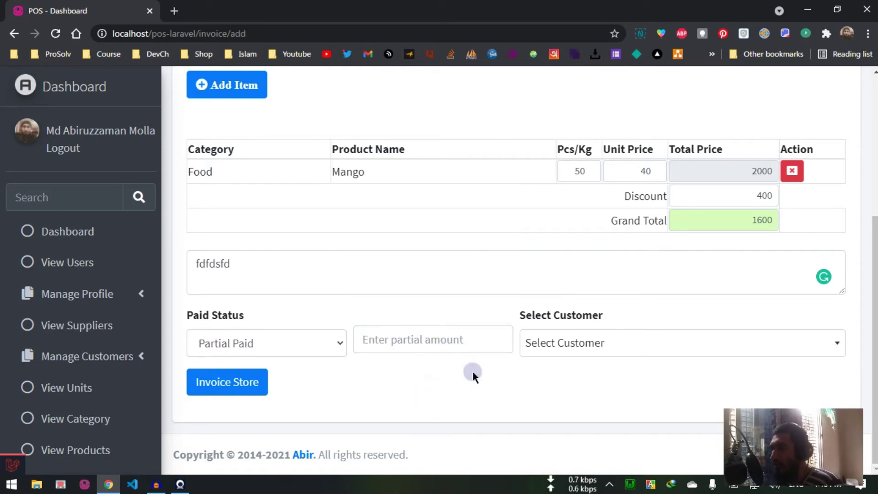
Step: Bill the invoice to New Customer and step through its name, number and address fields
left_click(576, 349)
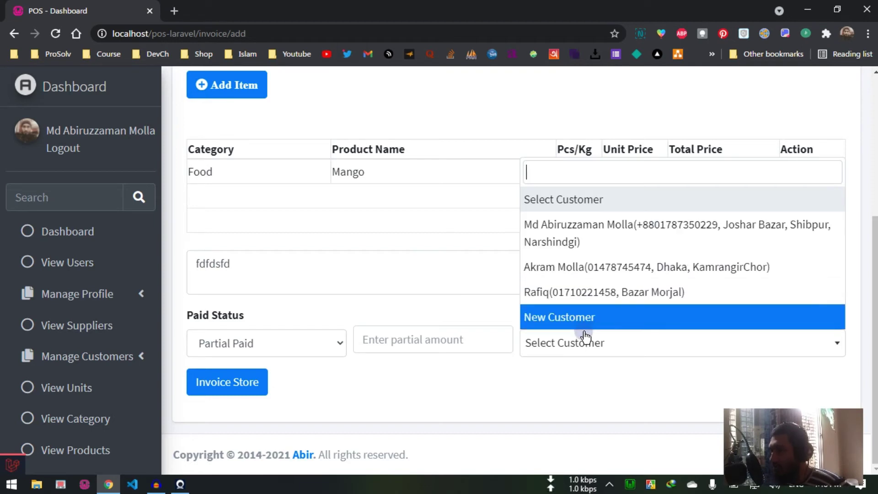
left_click(577, 317)
scroll(577, 314, "down", 1)
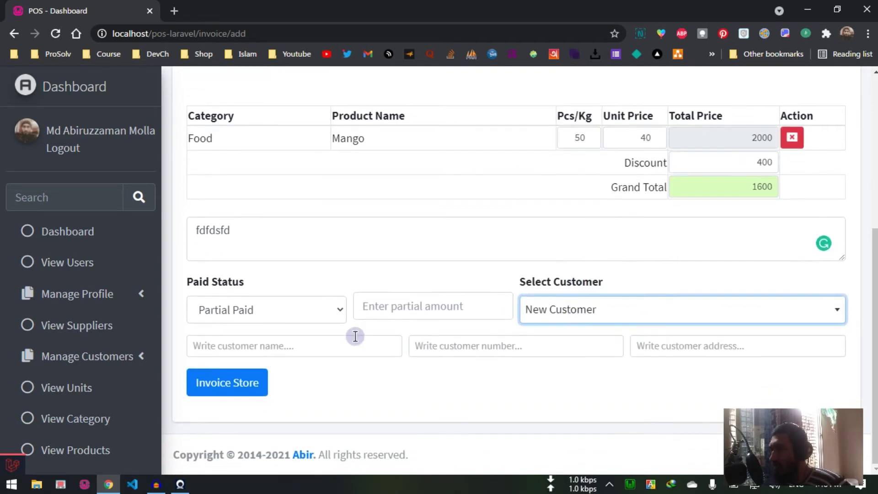
left_click(361, 341)
left_click(501, 346)
left_click(677, 345)
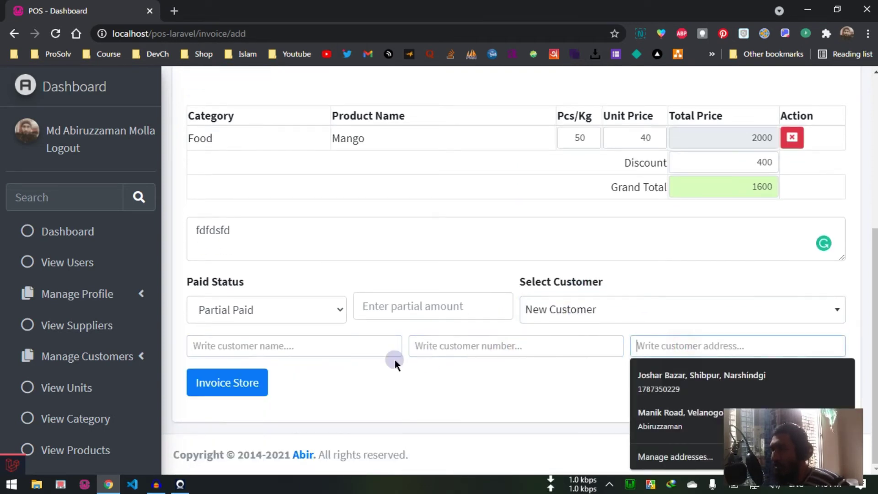
left_click(494, 344)
left_click(635, 356)
scroll(633, 355, "up", 5)
scroll(221, 341, "down", 5)
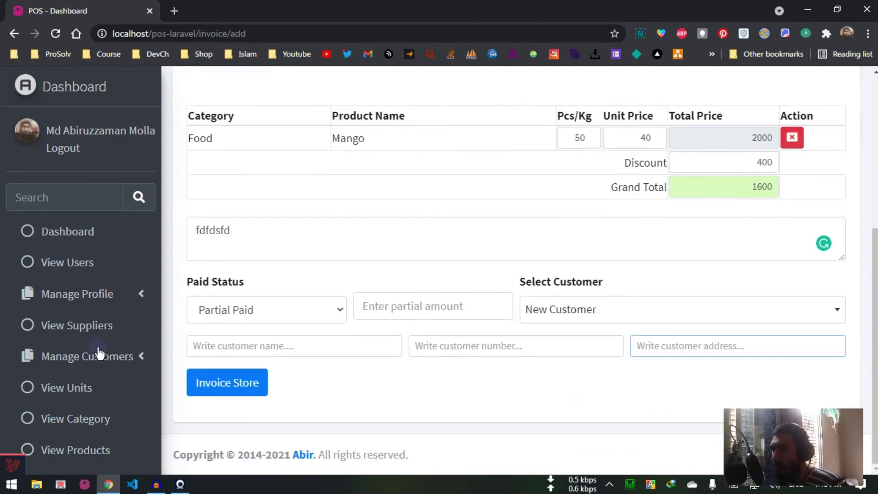
scroll(98, 353, "down", 5)
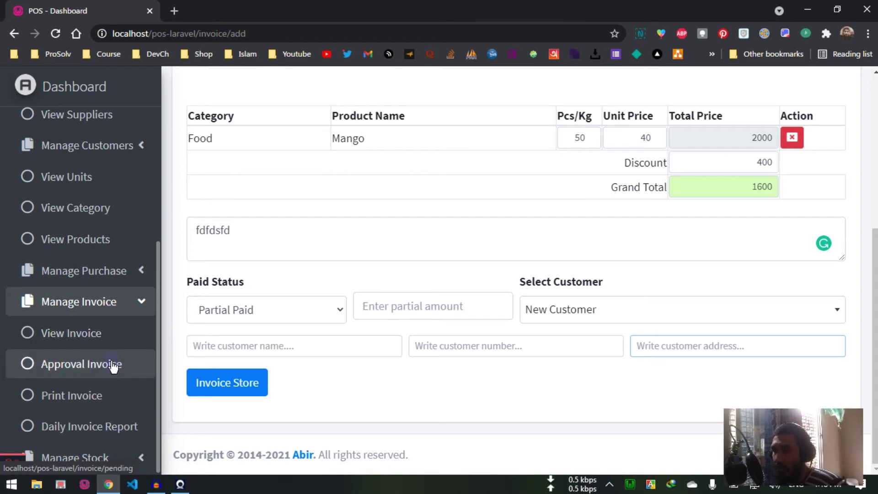
Step: View all invoices, then open the Print Invoice list showing invoices #1–#4
left_click(92, 339)
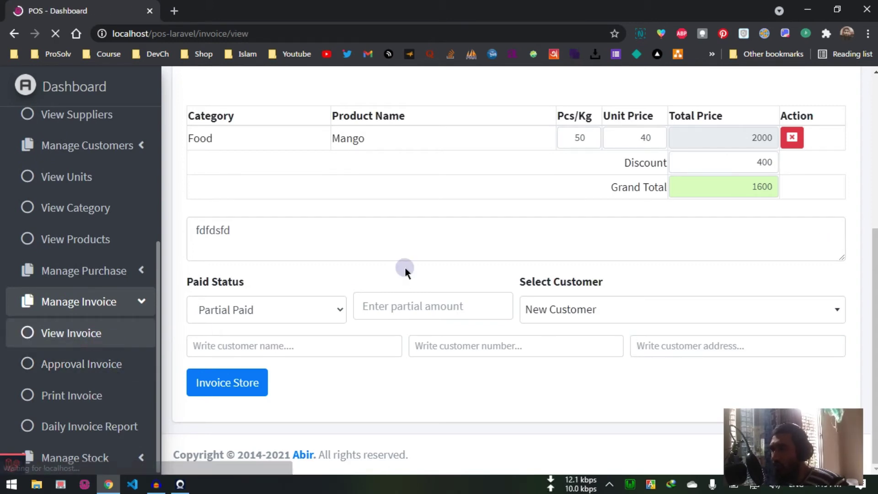
scroll(412, 272, "down", 1)
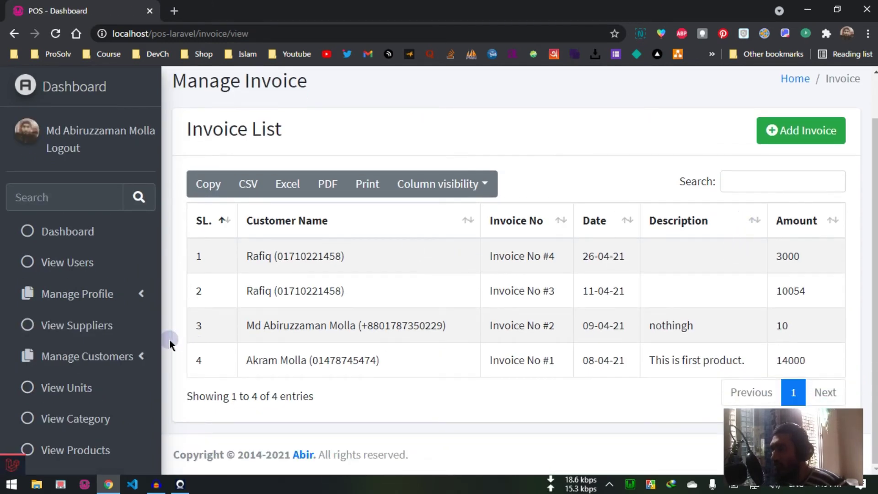
scroll(108, 363, "down", 5)
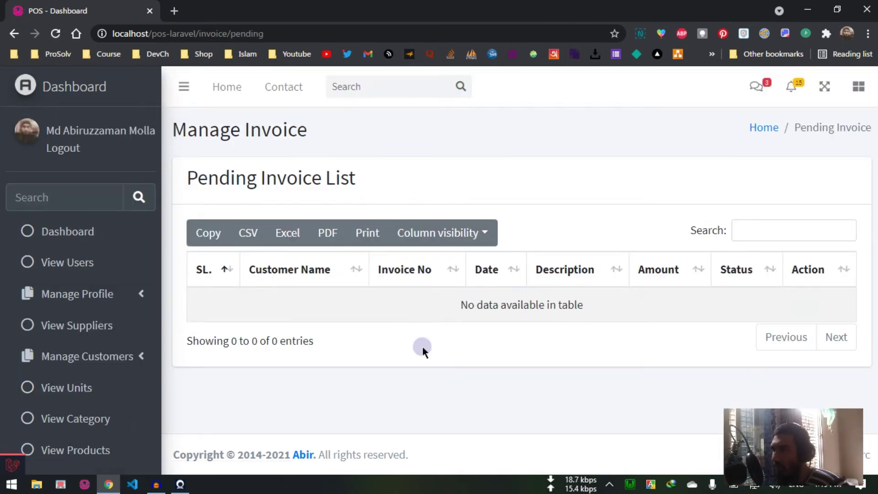
scroll(93, 357, "down", 5)
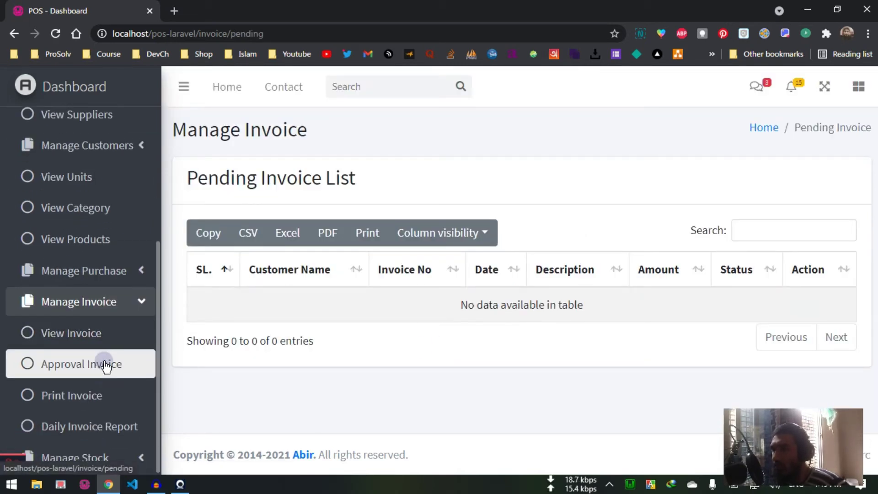
left_click(106, 406)
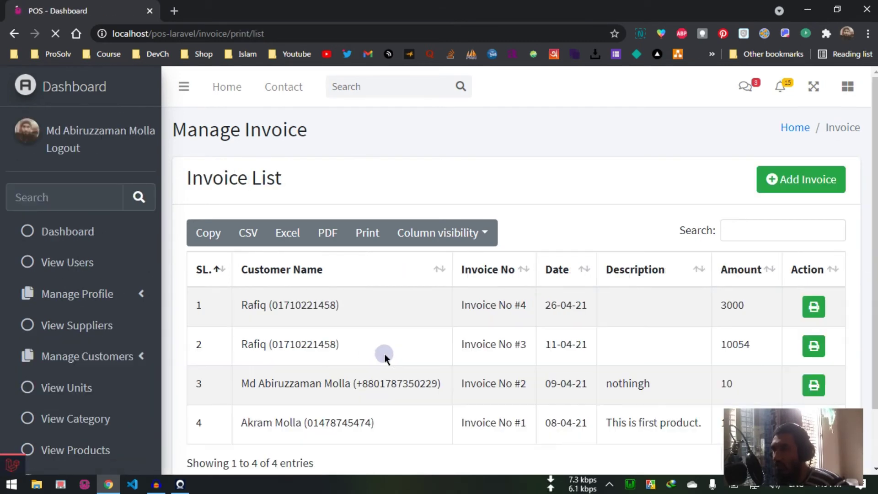
scroll(391, 356, "down", 2)
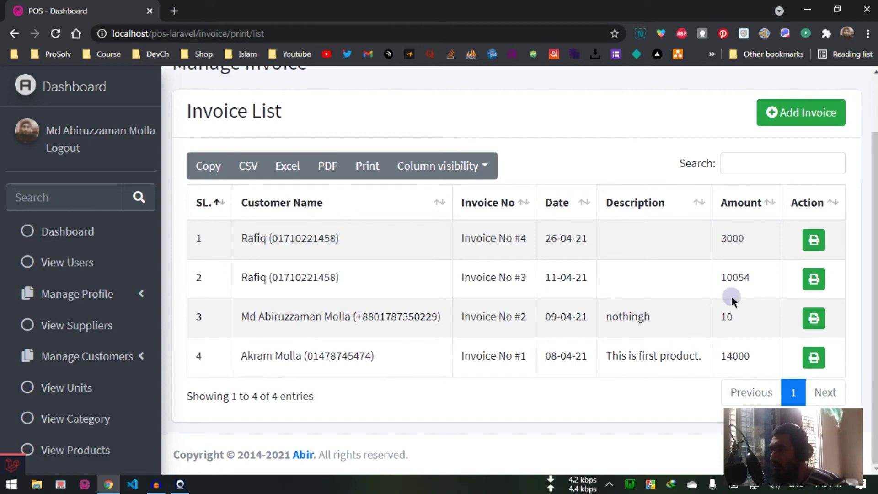
Step: Download Invoice No #3 as document_3.pdf, view it in Xodo (grand total 19100), then close it
left_click(807, 286)
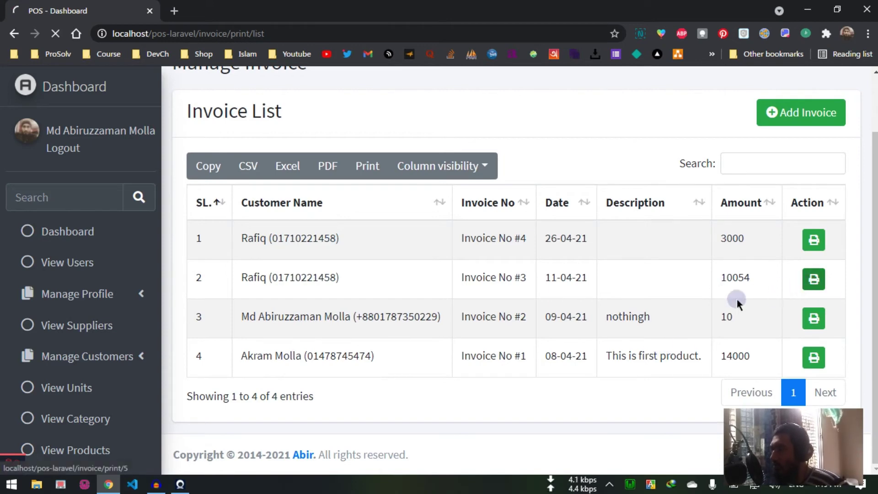
left_click(407, 289)
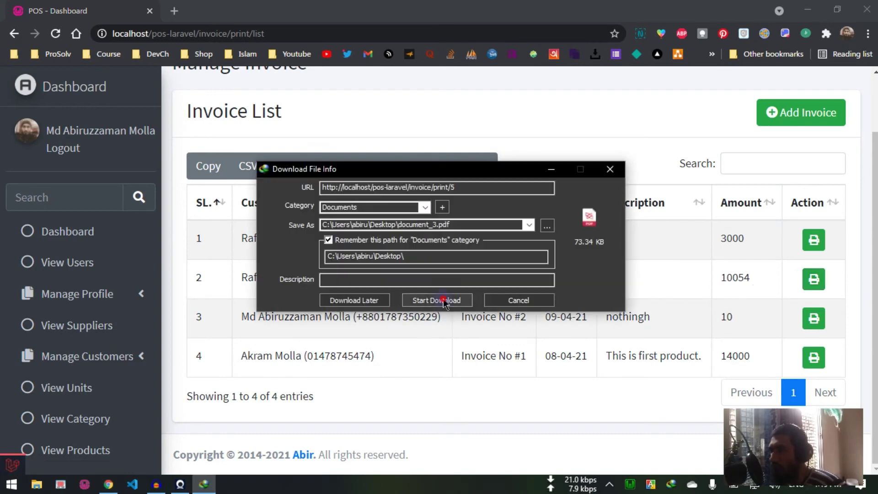
left_click(437, 300)
left_click(331, 286)
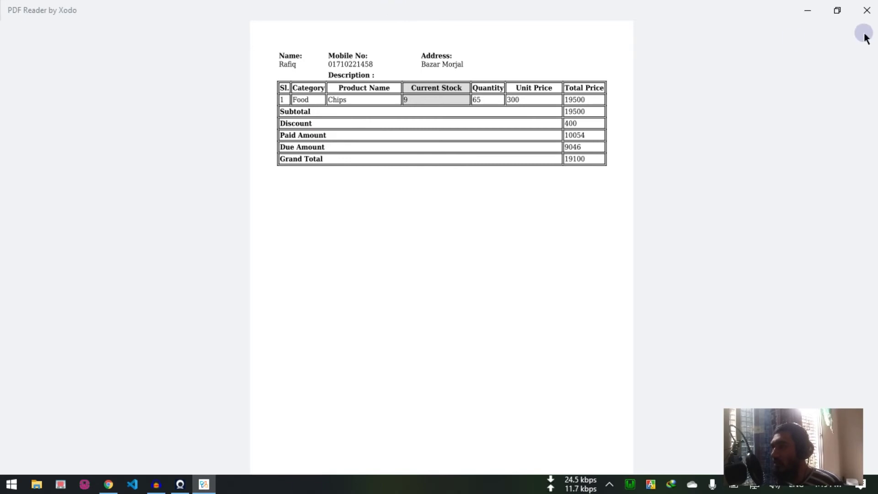
left_click(859, 13)
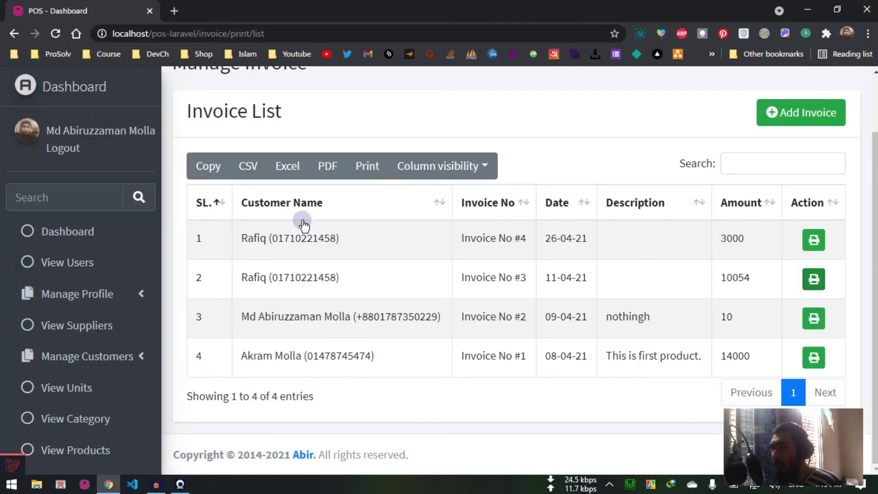
scroll(59, 363, "down", 4)
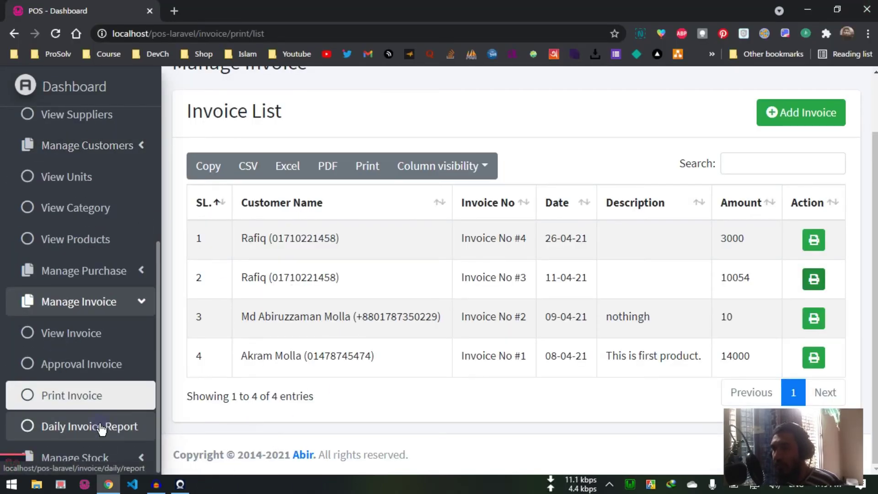
Step: Run the Daily Invoice Report for 04/01/2021 to 05/26/2021
left_click(102, 428)
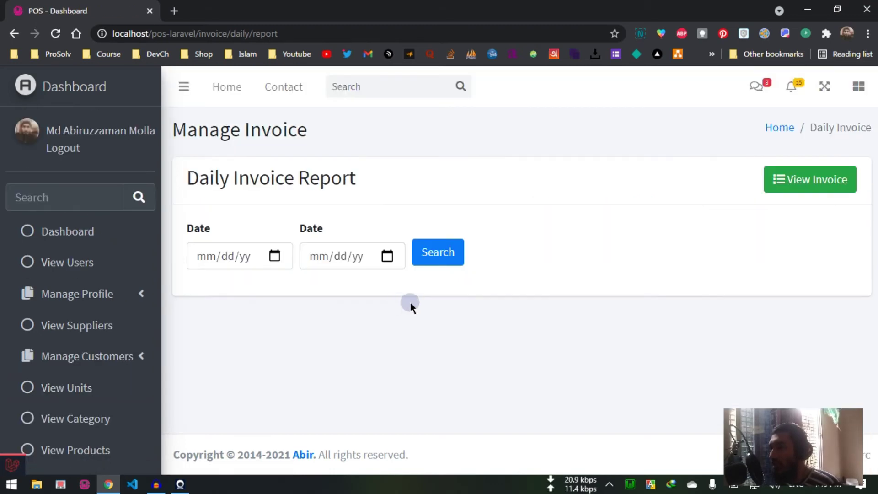
left_click(286, 257)
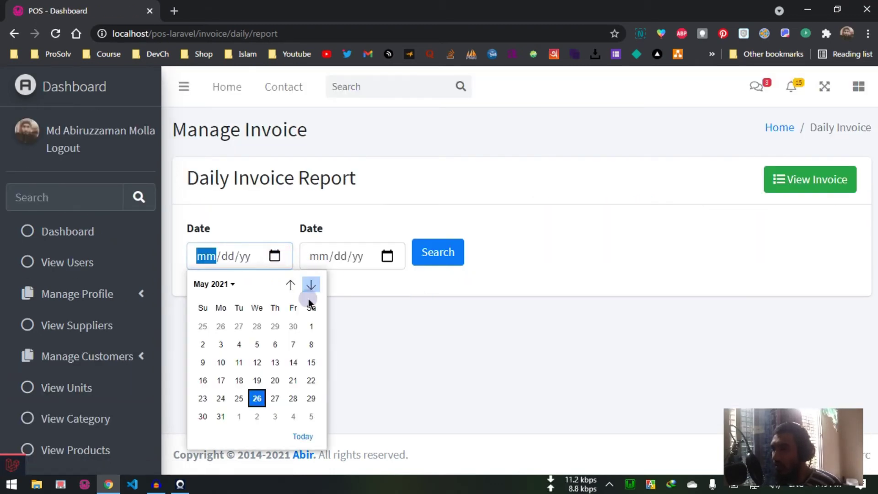
left_click(290, 286)
left_click(275, 326)
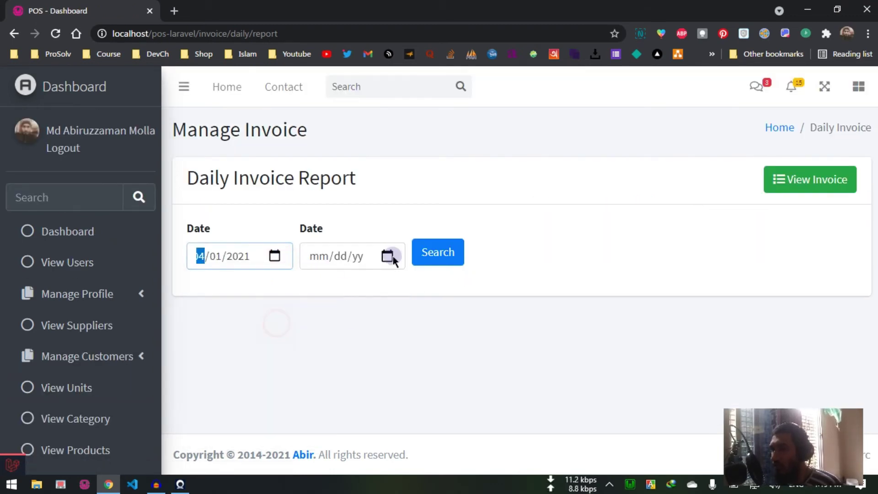
left_click(386, 257)
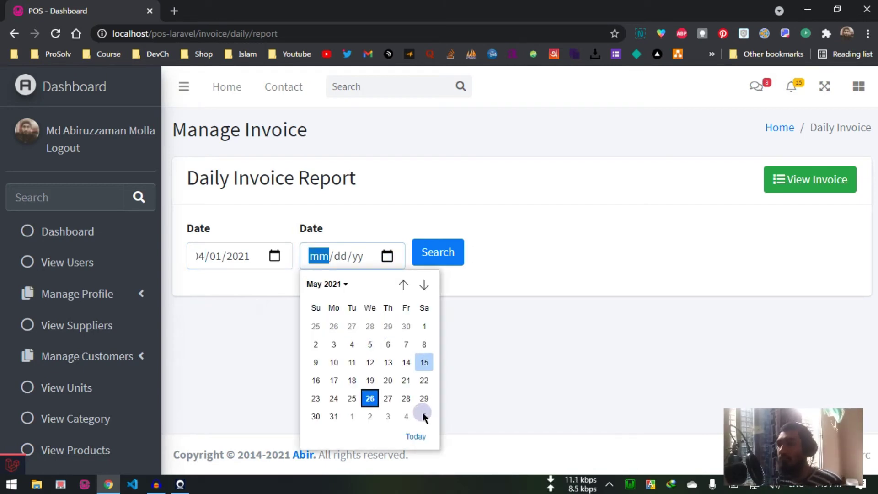
left_click(372, 398)
left_click(452, 252)
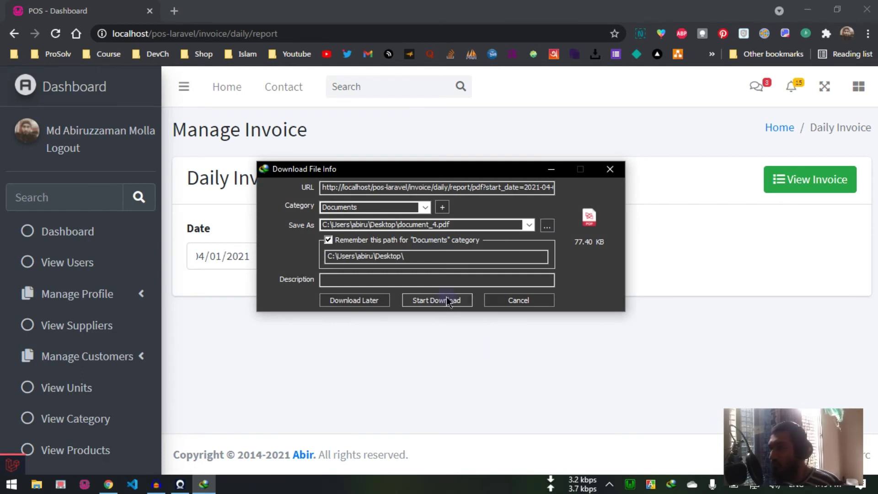
Step: Download the report as document_4.pdf, view its four invoices in Xodo, then close it
left_click(440, 299)
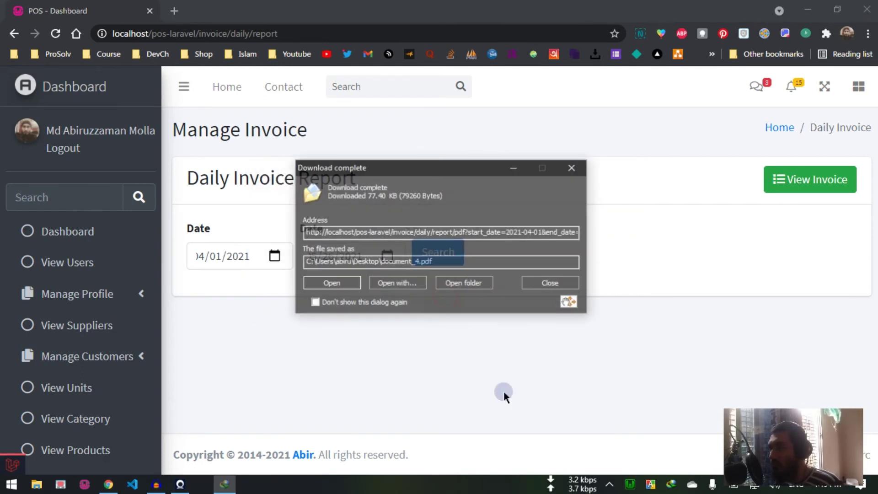
left_click(332, 283)
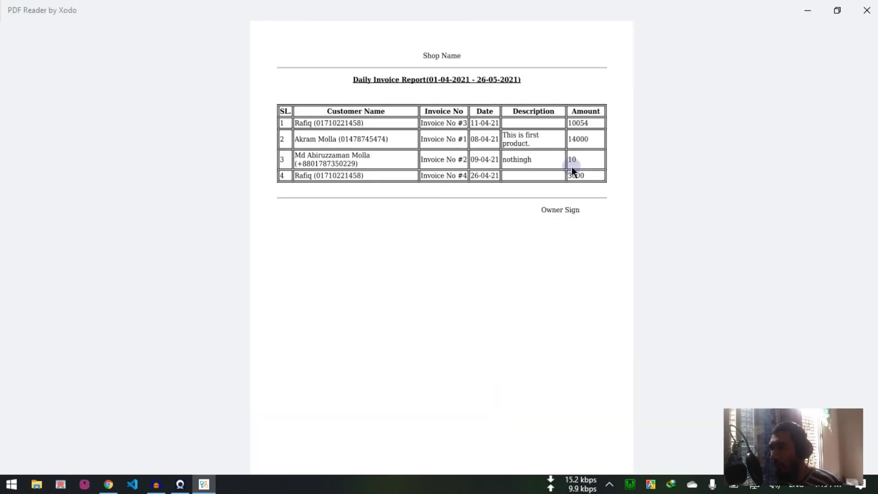
left_click(581, 186)
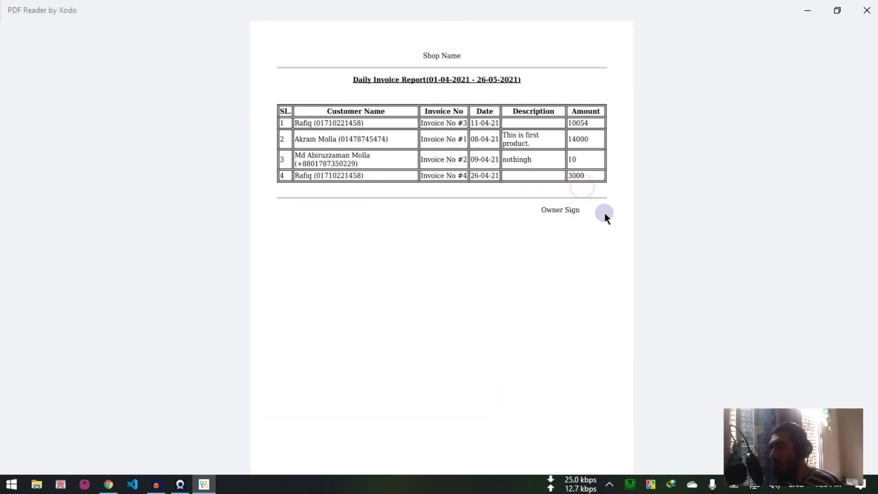
left_click(866, 10)
scroll(35, 359, "down", 5)
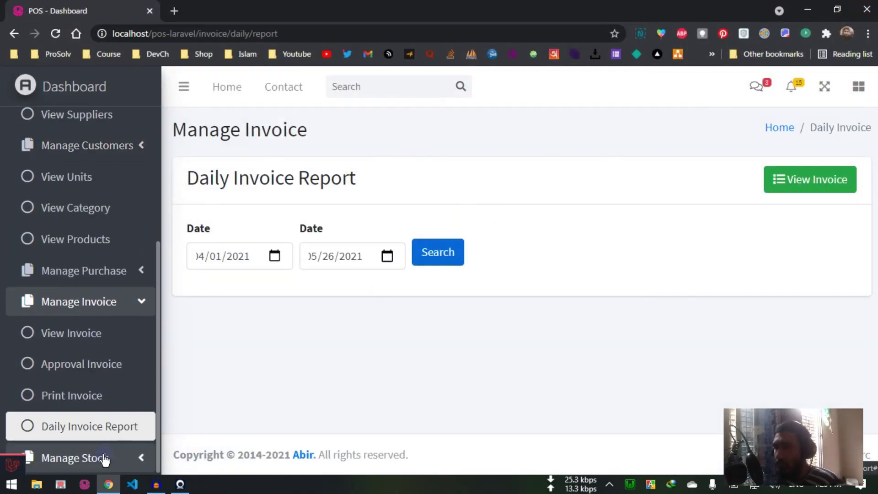
Step: Open Manage Stock > Stock Report and look over its six products
left_click(103, 455)
scroll(106, 426, "down", 2)
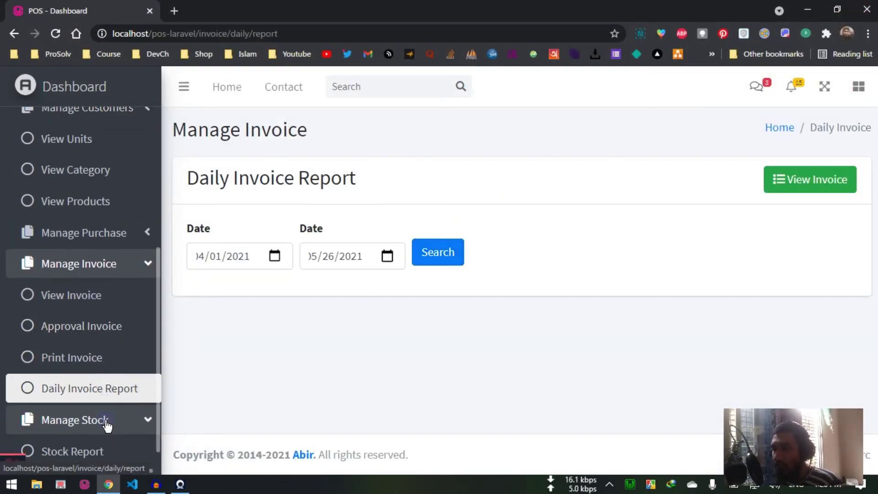
left_click(107, 427)
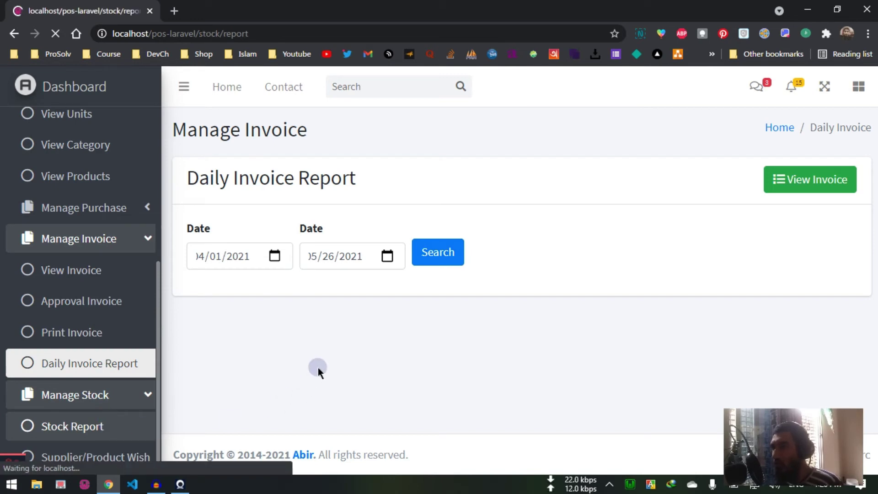
scroll(435, 310, "down", 3)
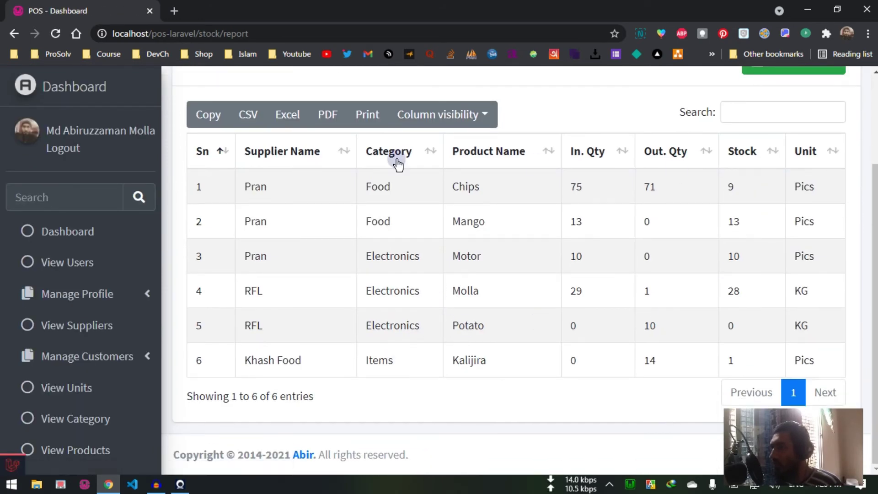
scroll(299, 274, "up", 3)
scroll(709, 284, "down", 3)
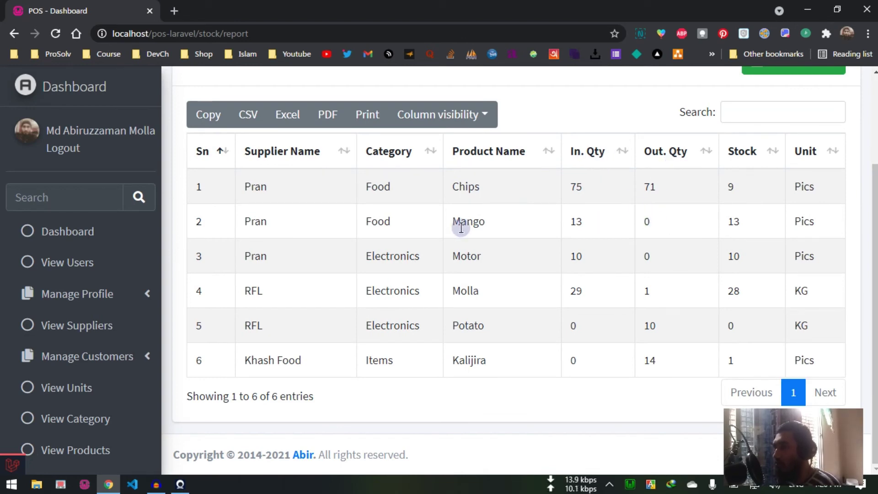
scroll(483, 265, "up", 3)
scroll(635, 204, "down", 3)
scroll(714, 175, "up", 2)
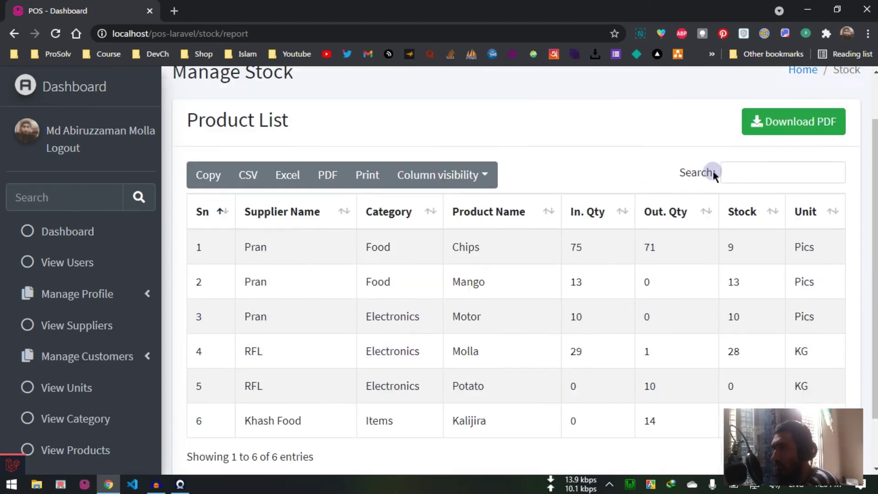
scroll(754, 178, "up", 1)
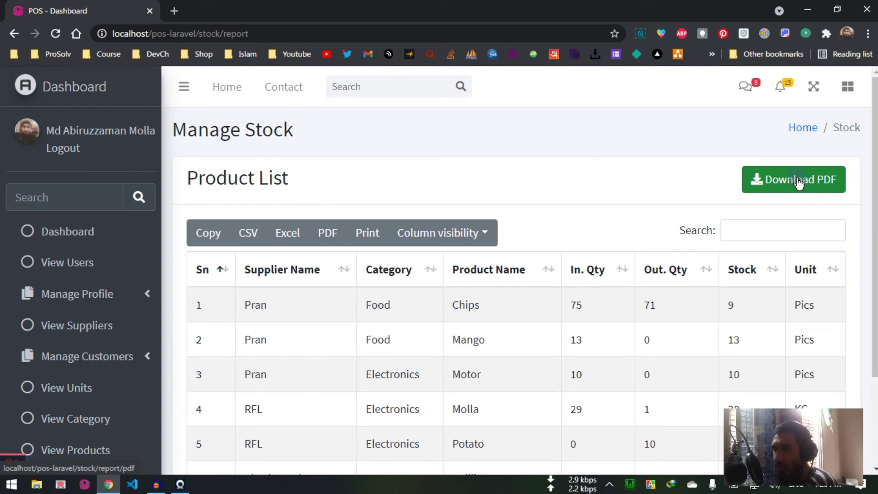
scroll(553, 188, "down", 2)
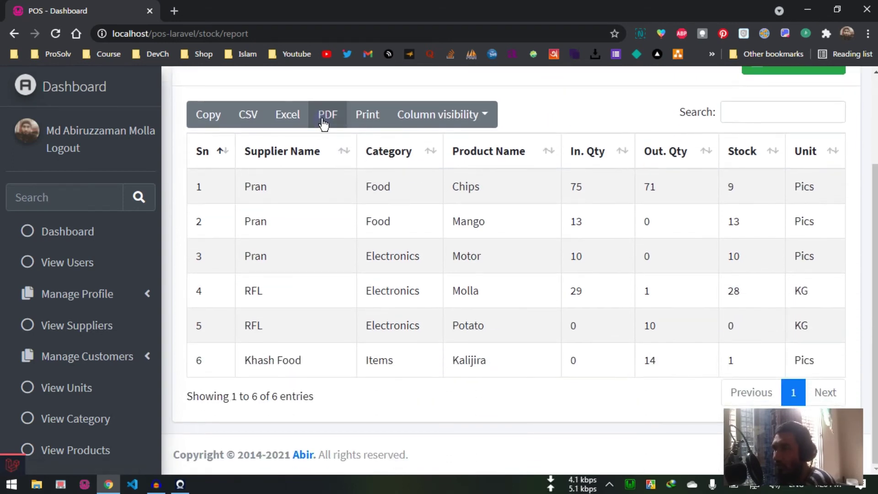
Step: Export the product table as POS - Dashboard.pdf, view it, and close that tab
left_click(324, 133)
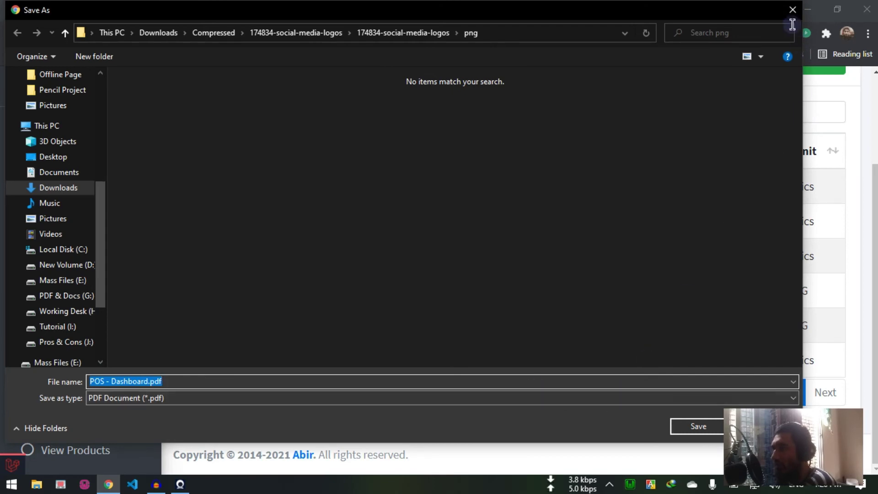
left_click(792, 10)
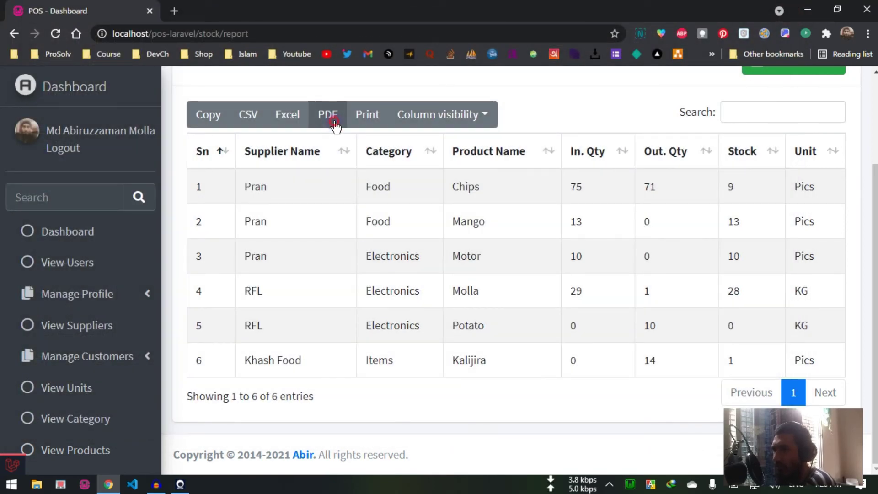
key("Return")
left_click(686, 424)
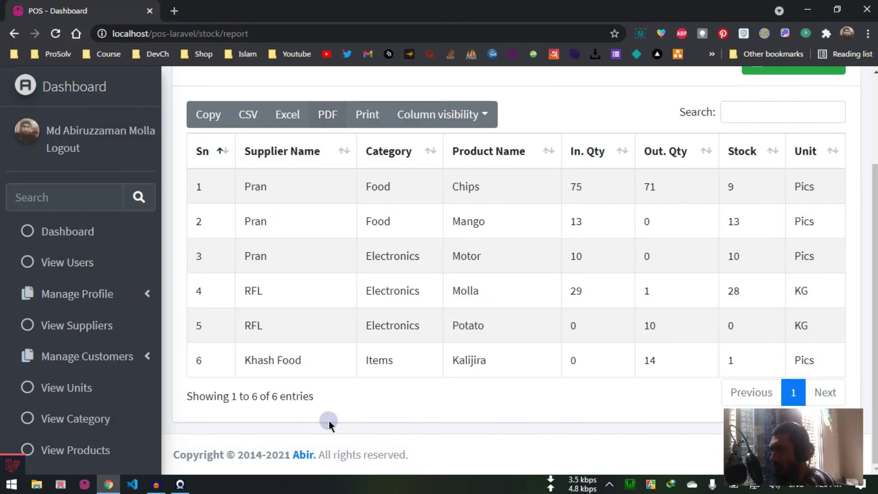
left_click(78, 459)
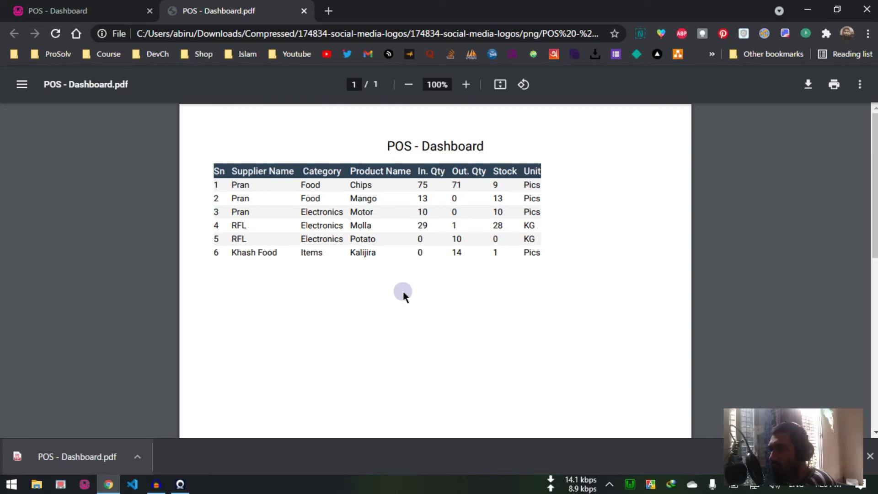
left_click(304, 10)
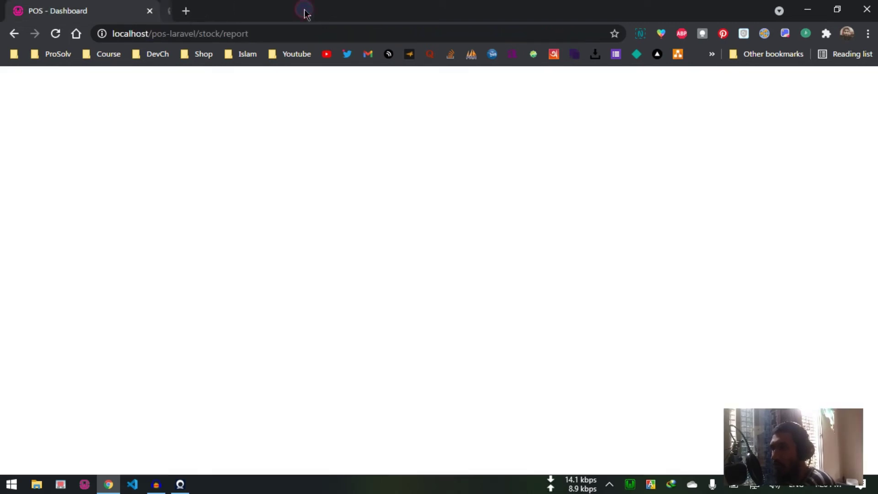
scroll(74, 356, "down", 3)
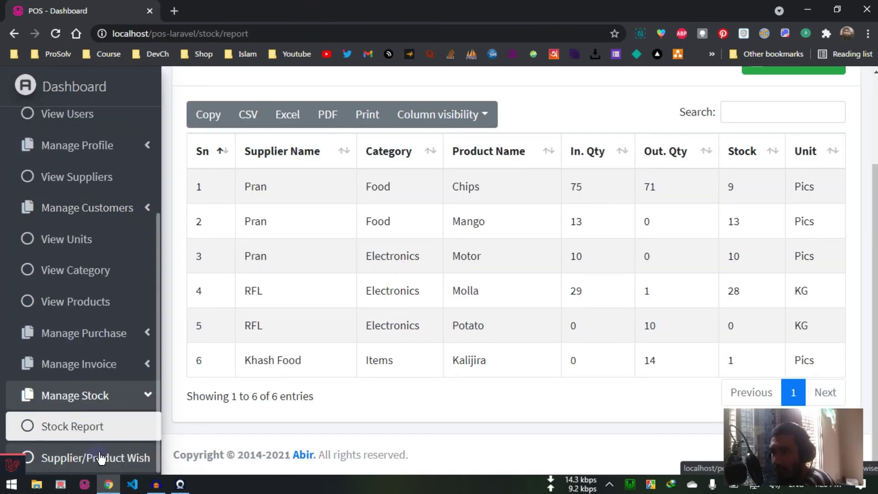
Step: Generate the supplier-wise stock report for supplier Pran
left_click(101, 457)
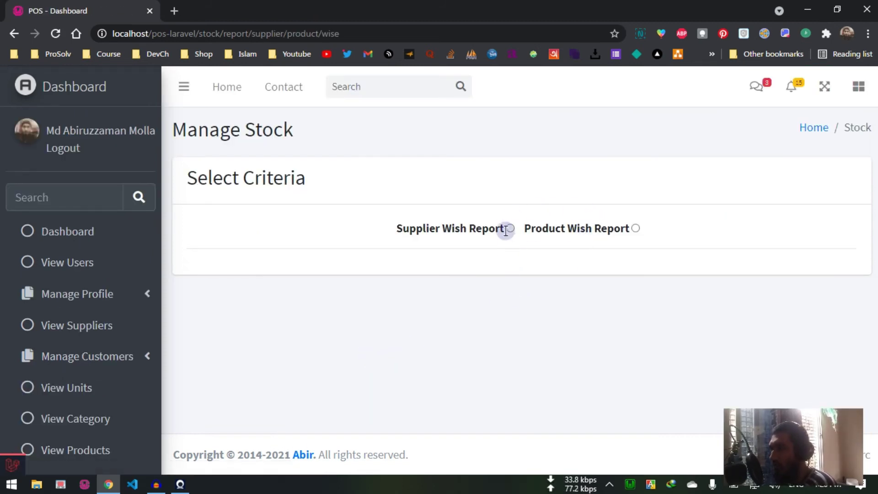
left_click(509, 228)
left_click(476, 302)
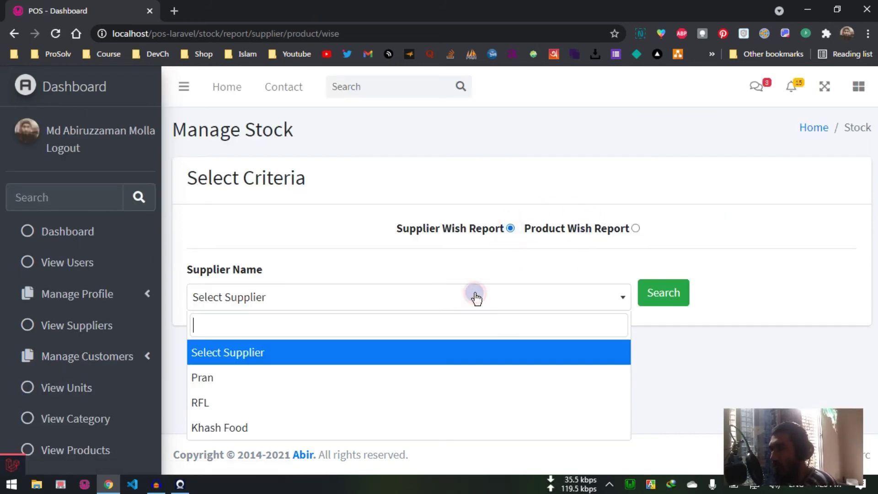
left_click(657, 179)
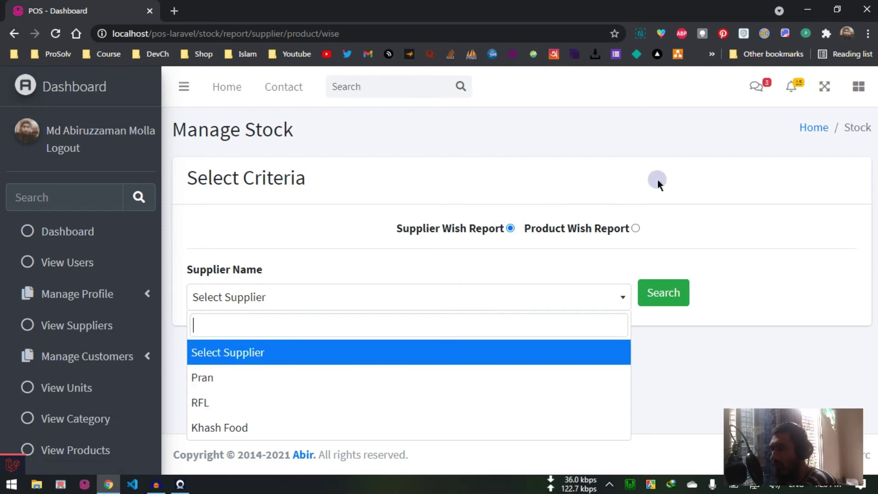
left_click(343, 300)
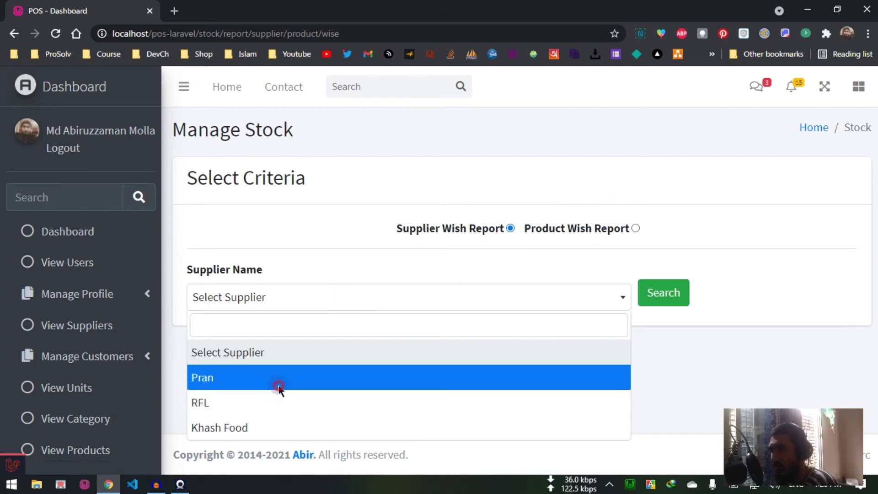
left_click(279, 381)
left_click(652, 293)
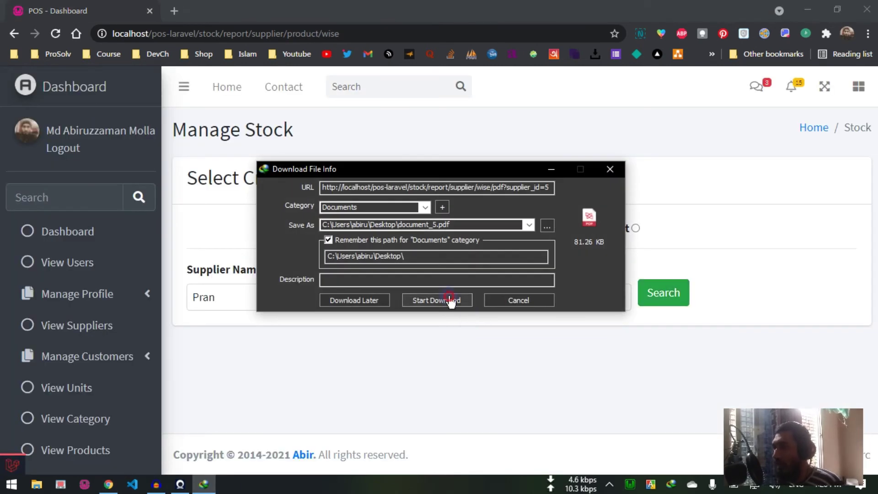
Step: Download it as document_5.pdf, view Chips, Mango and Motor in Xodo, then close it
left_click(447, 300)
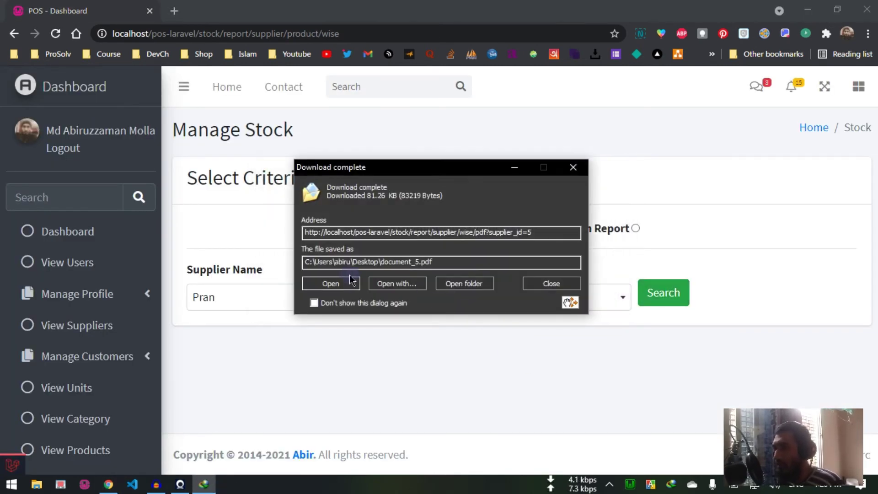
left_click(351, 282)
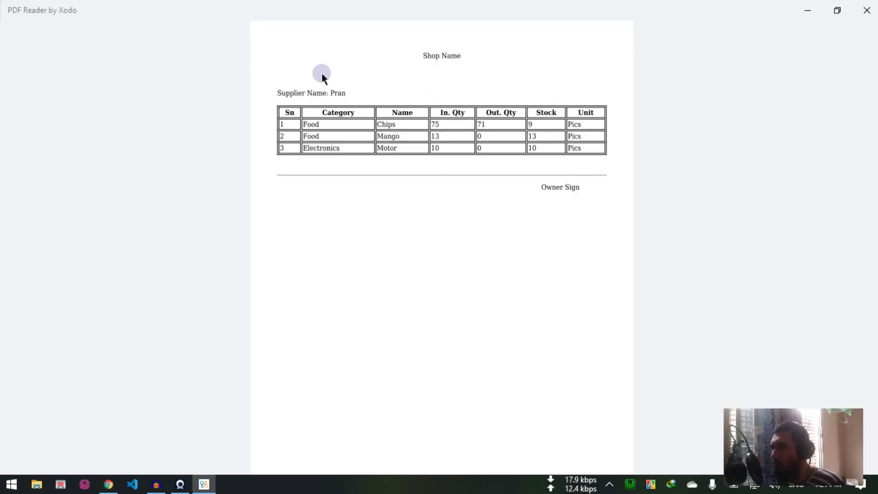
left_click(859, 18)
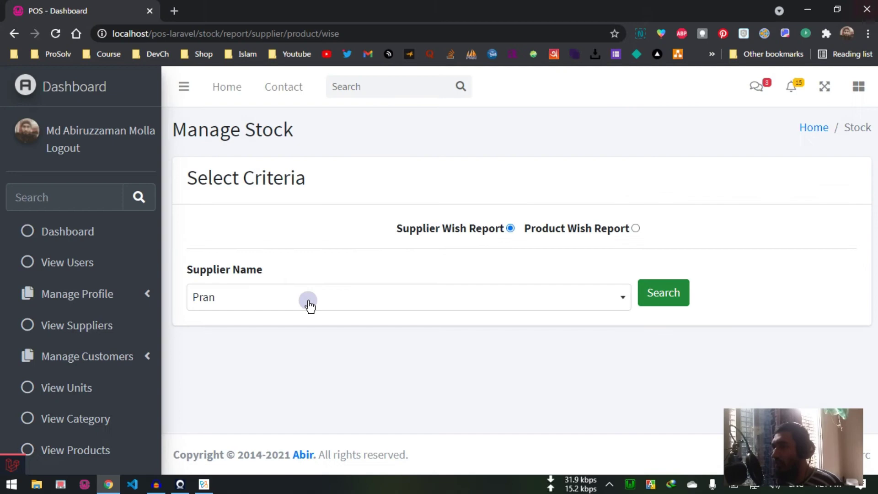
Step: Generate the product-wise stock report for category Food, product Chips
left_click(635, 227)
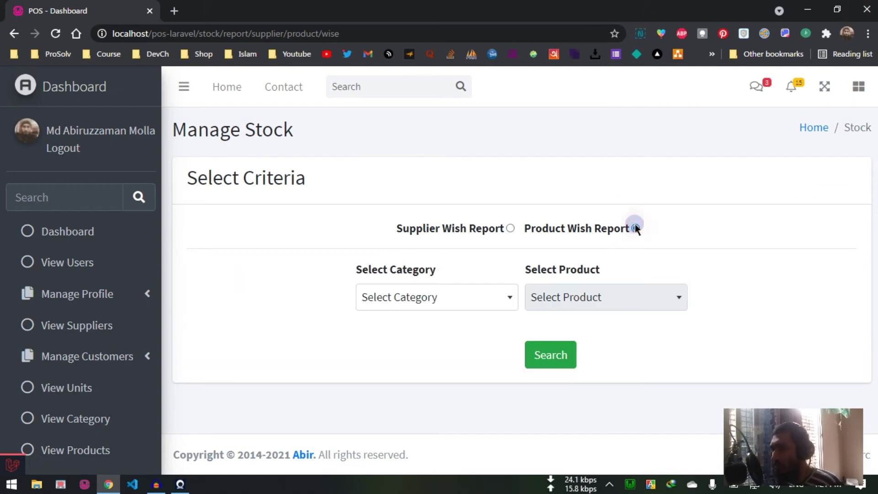
left_click(429, 301)
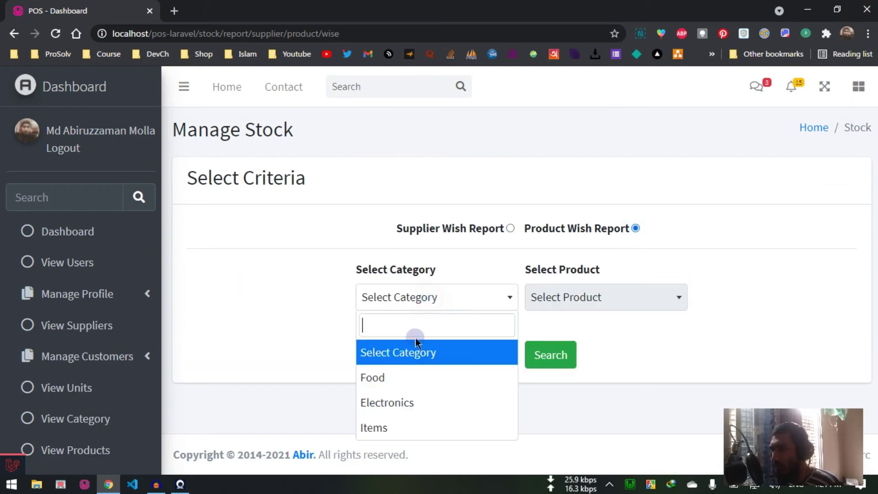
left_click(411, 378)
left_click(591, 302)
left_click(580, 381)
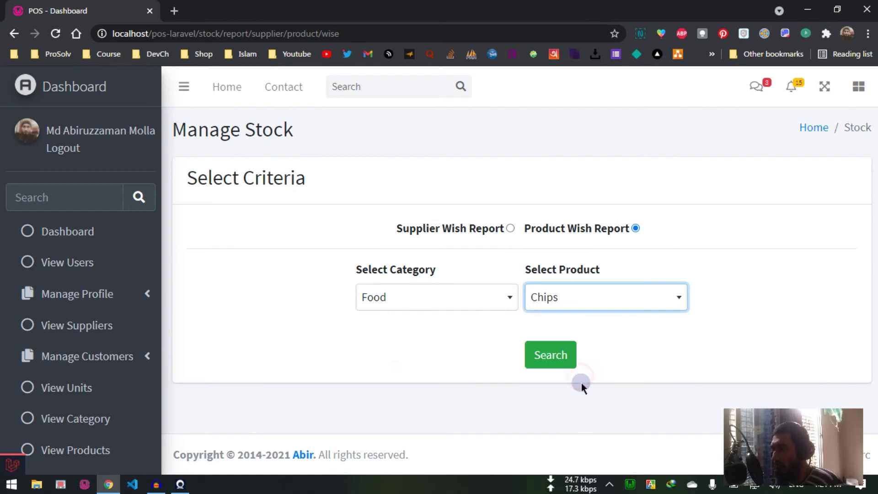
left_click(563, 357)
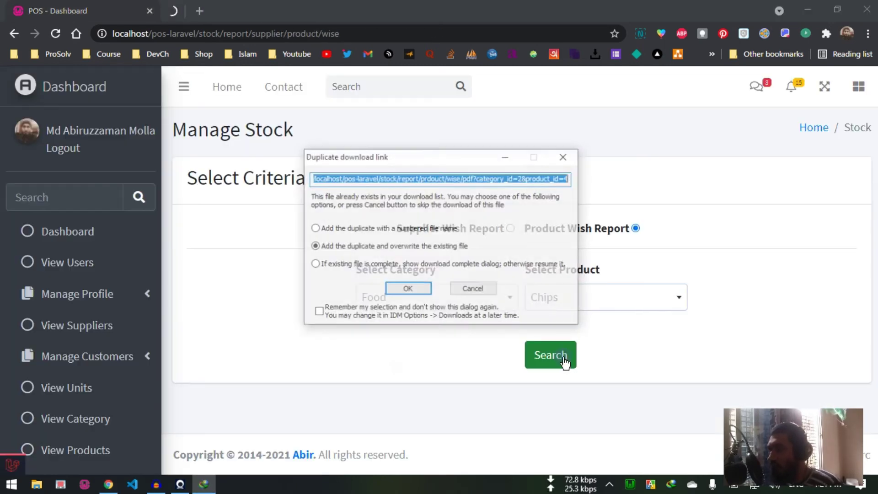
Step: Download the Chips stock PDF (stock 9), view it in Xodo, then close it
left_click(409, 289)
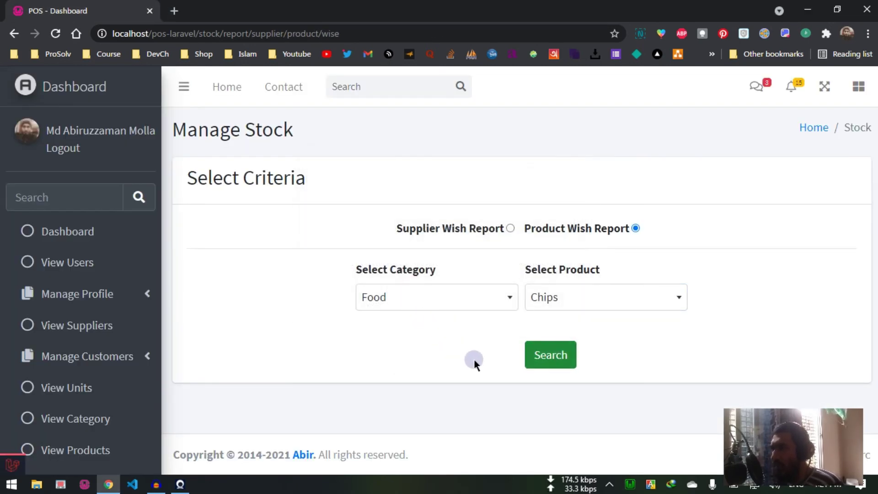
left_click(447, 299)
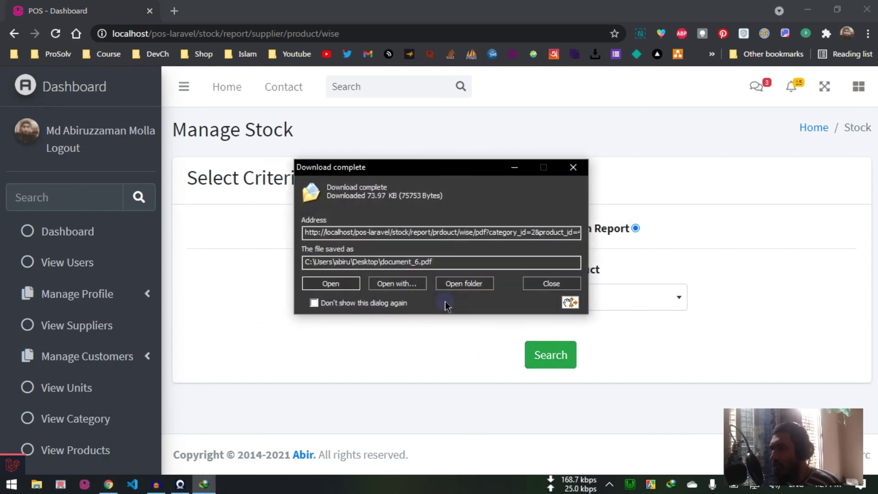
left_click(325, 283)
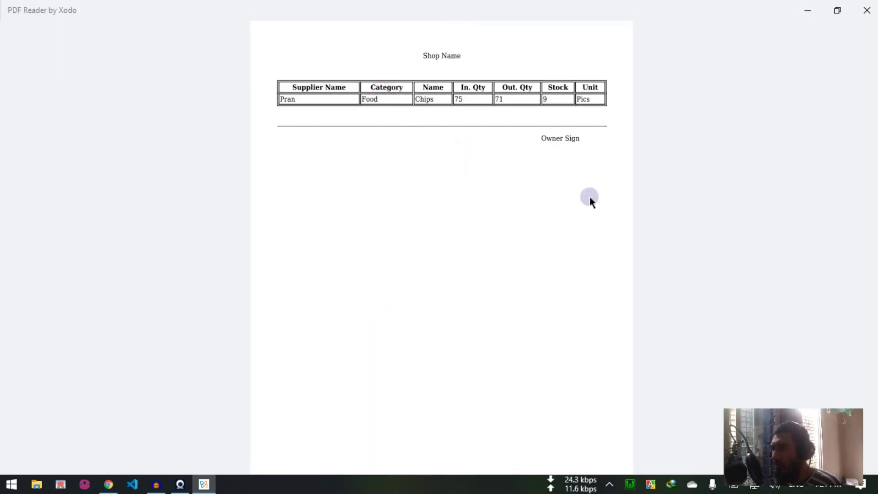
left_click(866, 10)
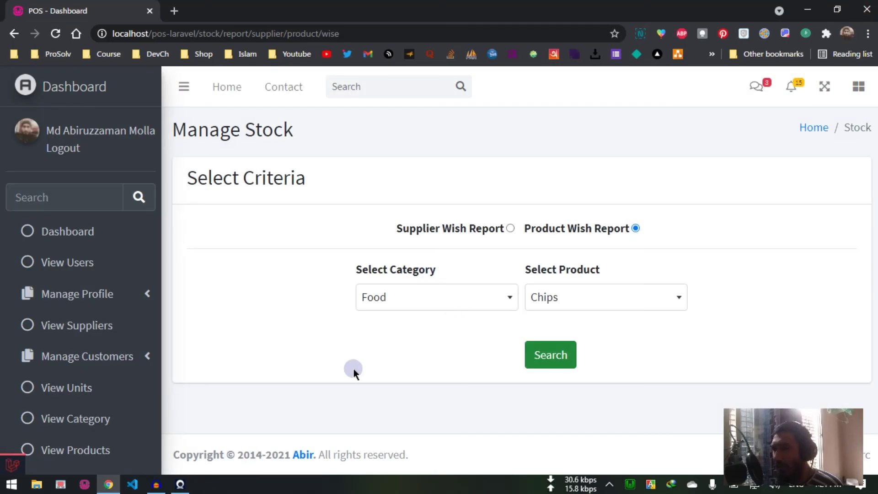
Step: Go to Manage Customers > Credit Customers
scroll(74, 386, "down", 3)
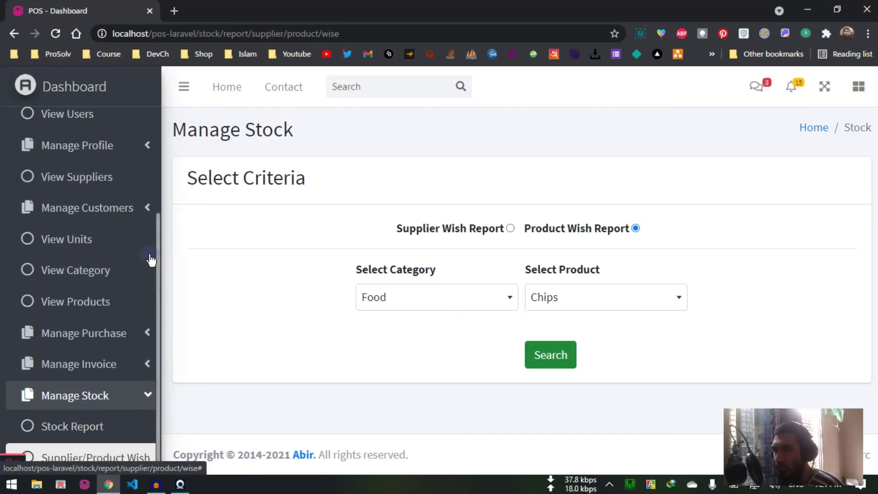
left_click(126, 208)
scroll(118, 274, "down", 1)
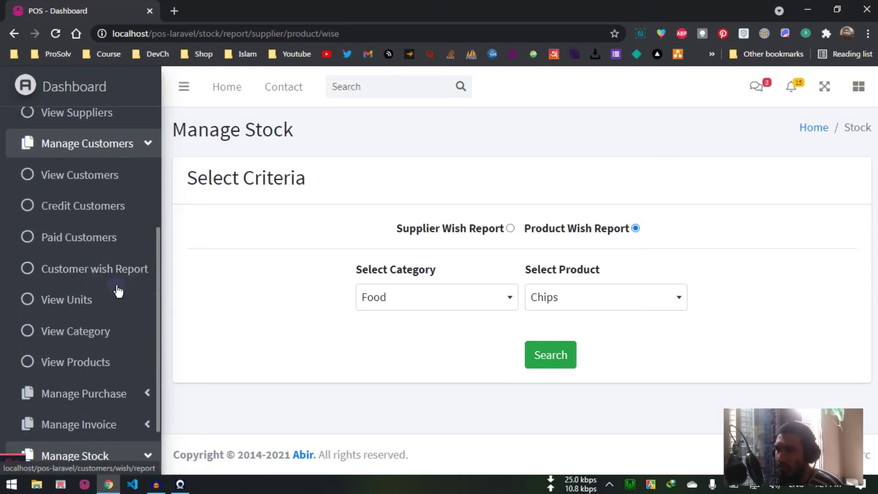
left_click(115, 219)
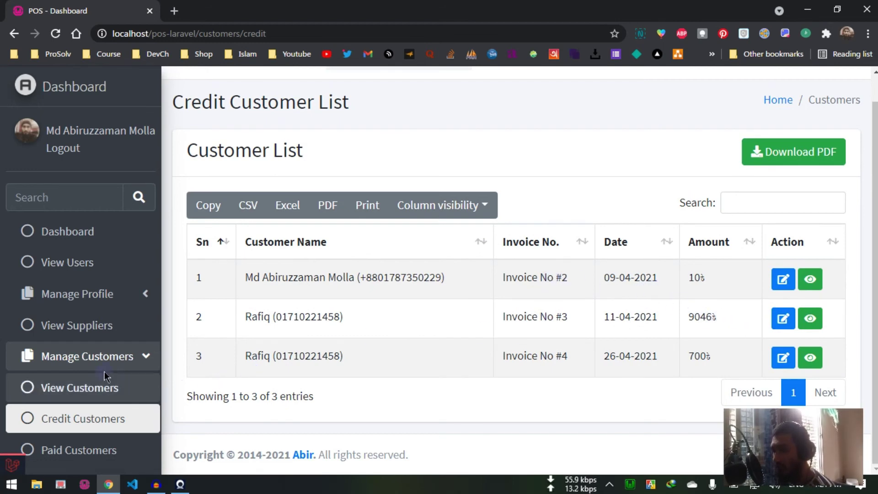
Step: Review the three credit invoices and open Invoice No #2 for editing
scroll(105, 366, "down", 5)
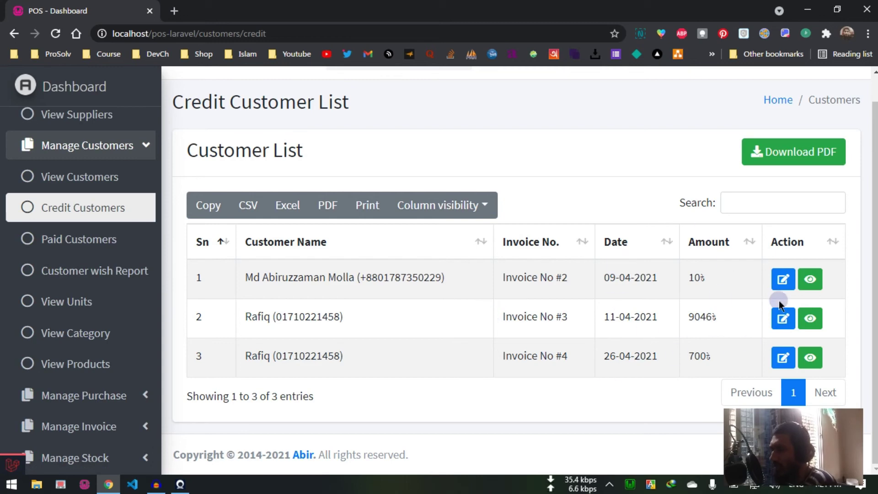
left_click(784, 280)
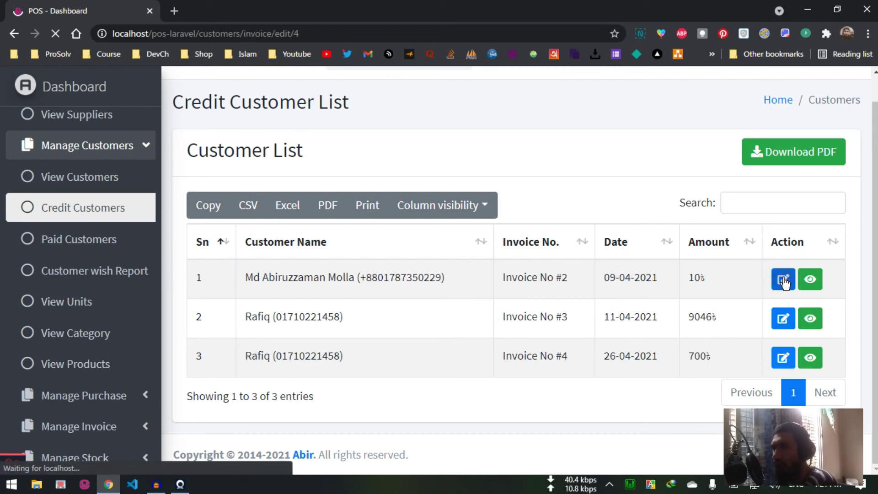
Step: Set Invoice No #2's paid status to Partial Paid
scroll(686, 284, "down", 2)
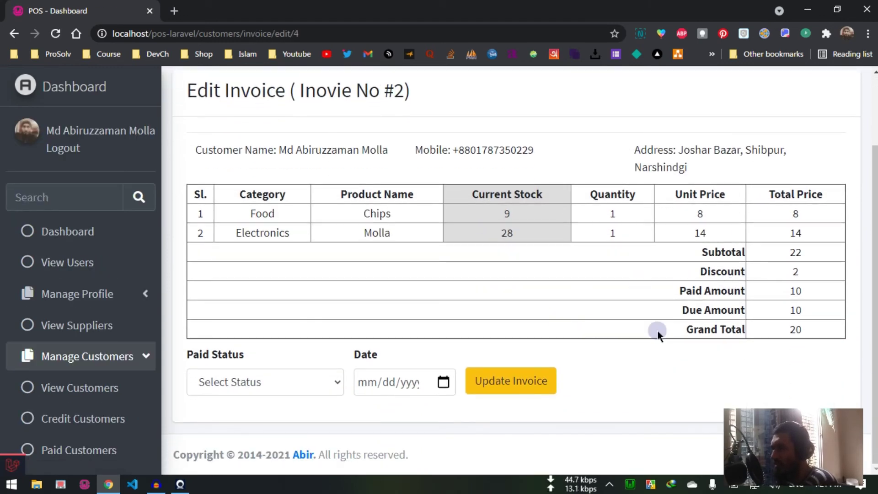
scroll(666, 254, "up", 2)
scroll(665, 260, "down", 2)
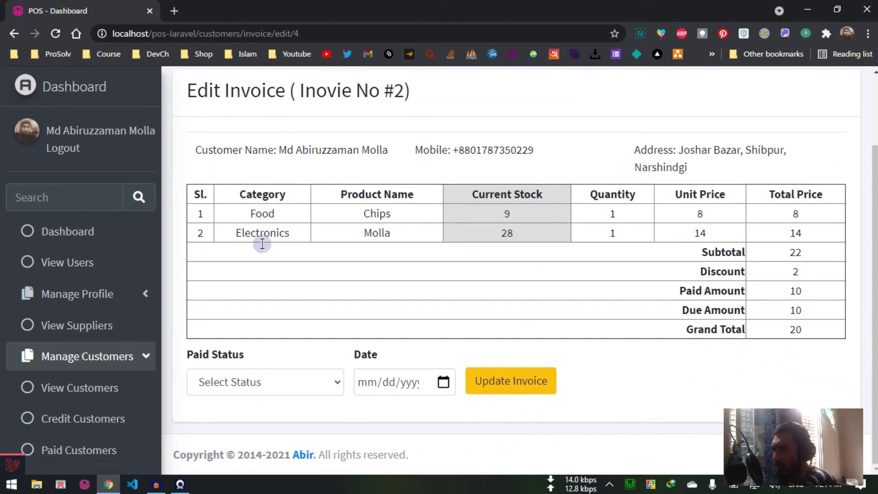
left_click(268, 381)
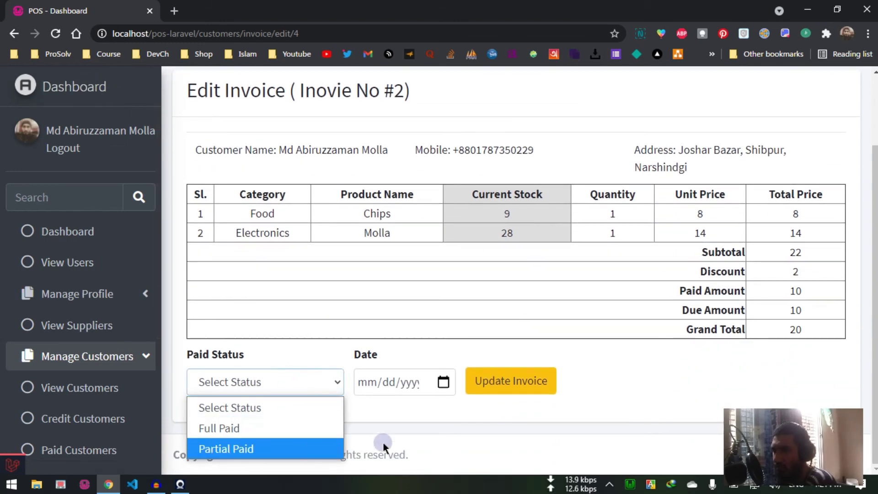
left_click(420, 435)
left_click(284, 389)
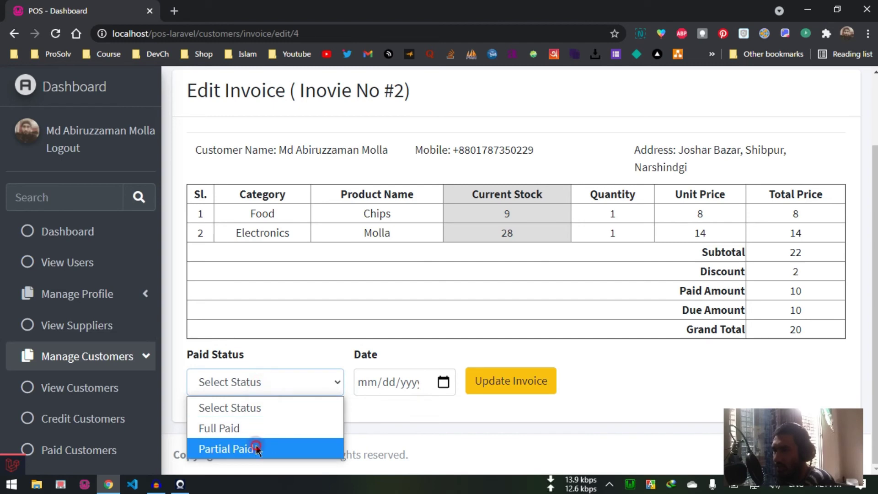
left_click(255, 448)
Step: Try the amount and date fields without choosing a date, then submit Update Invoice
left_click(452, 387)
left_click(577, 382)
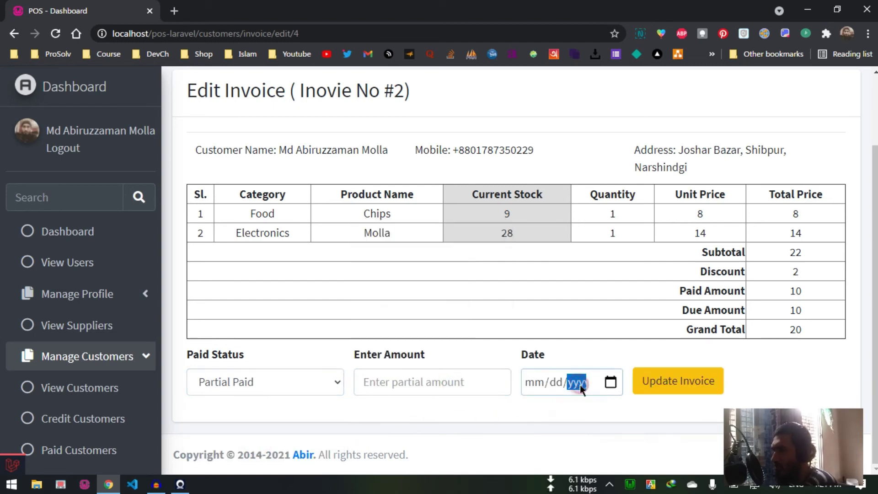
left_click(620, 423)
left_click(610, 381)
left_click(592, 405)
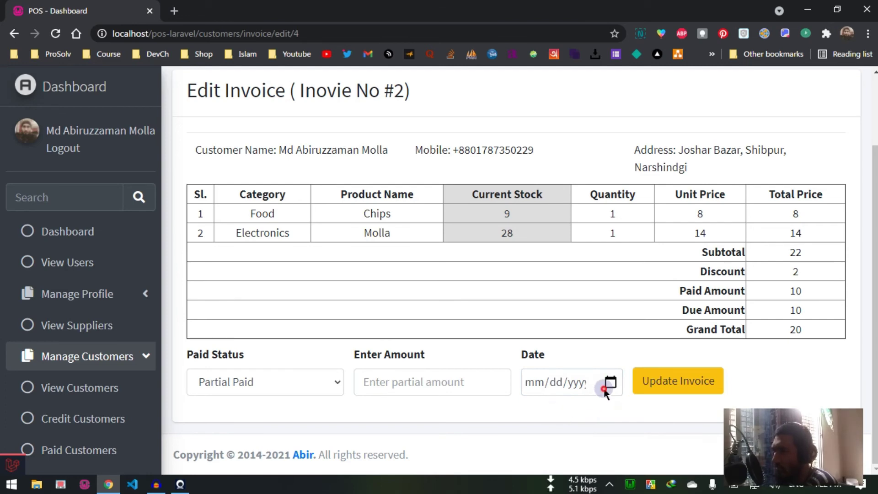
left_click(604, 389)
left_click(660, 415)
left_click(685, 380)
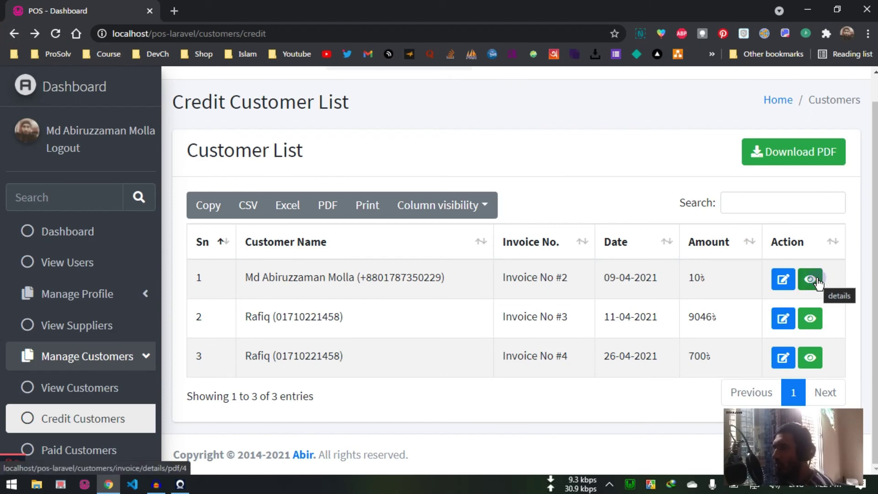
Step: Open the Paid Customer List and download Invoice No #1's details as document.pdf
scroll(91, 366, "down", 5)
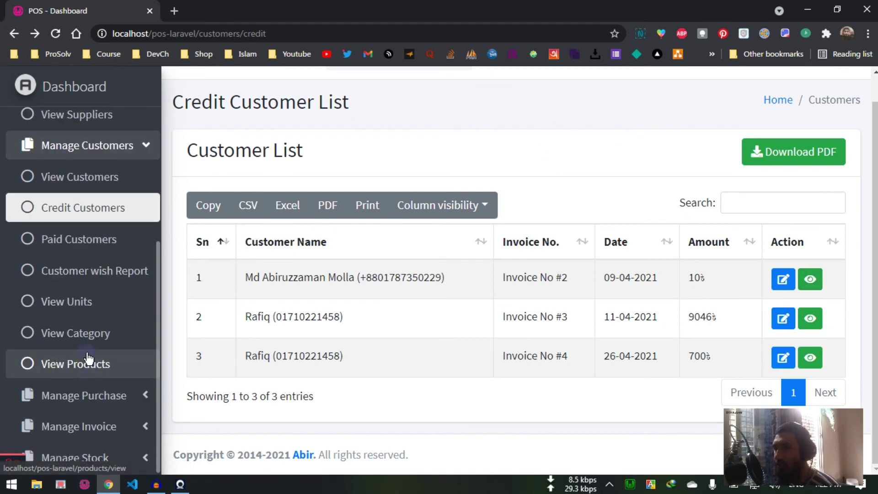
left_click(108, 254)
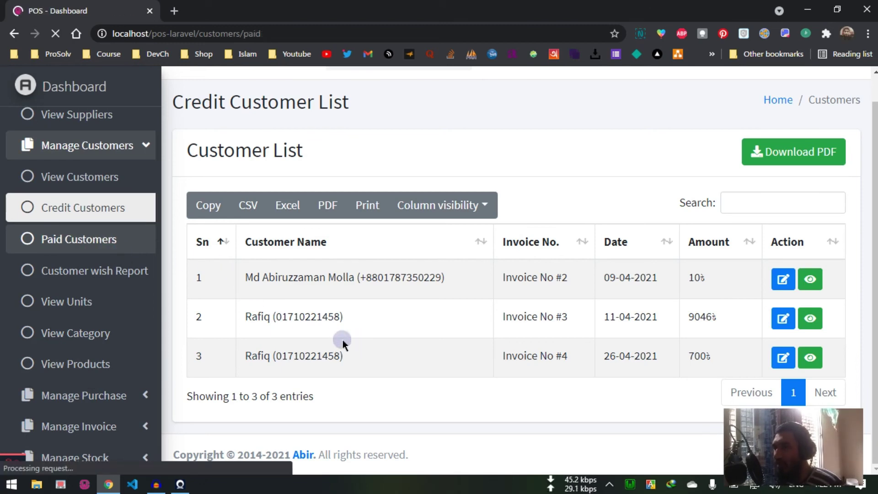
scroll(497, 281, "down", 2)
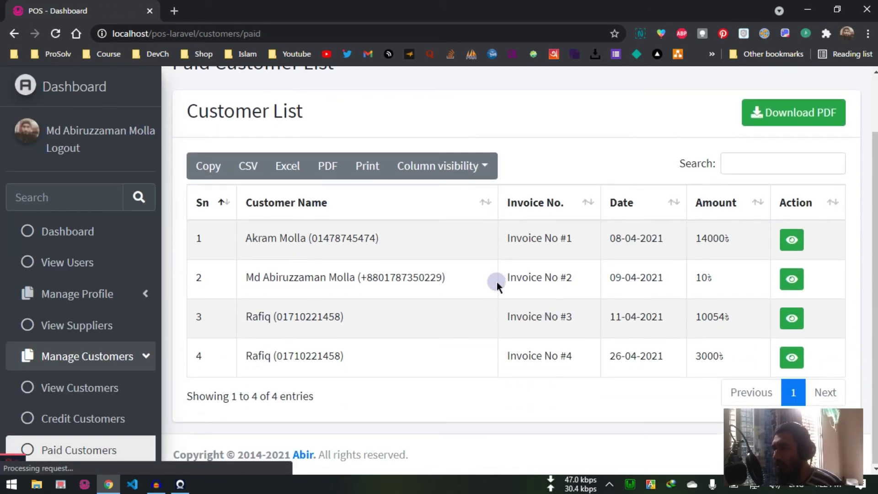
left_click(796, 246)
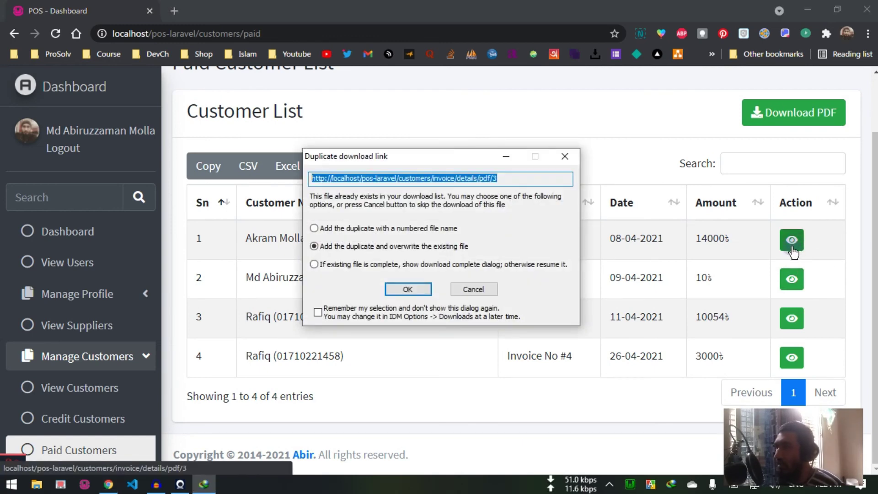
left_click(409, 290)
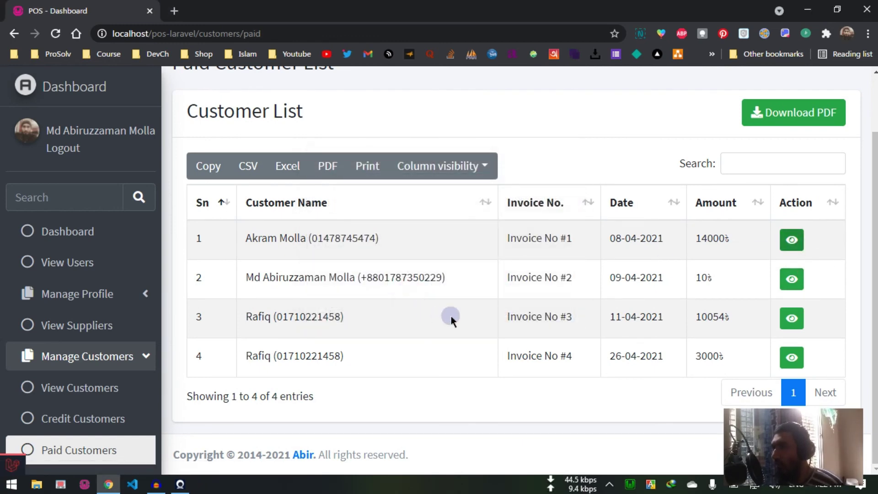
left_click(427, 297)
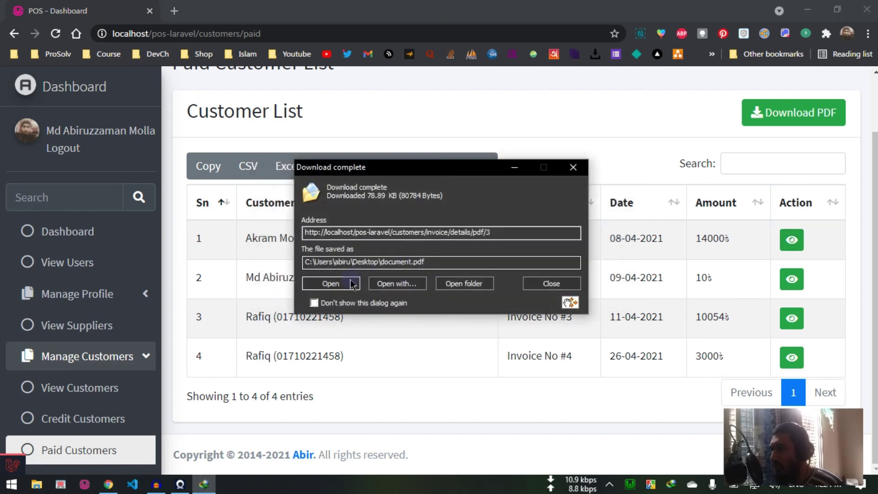
Step: View Invoice No #1 in Xodo: Chips, Potato and Kalijira, 14000 paid, 360 due
left_click(352, 284)
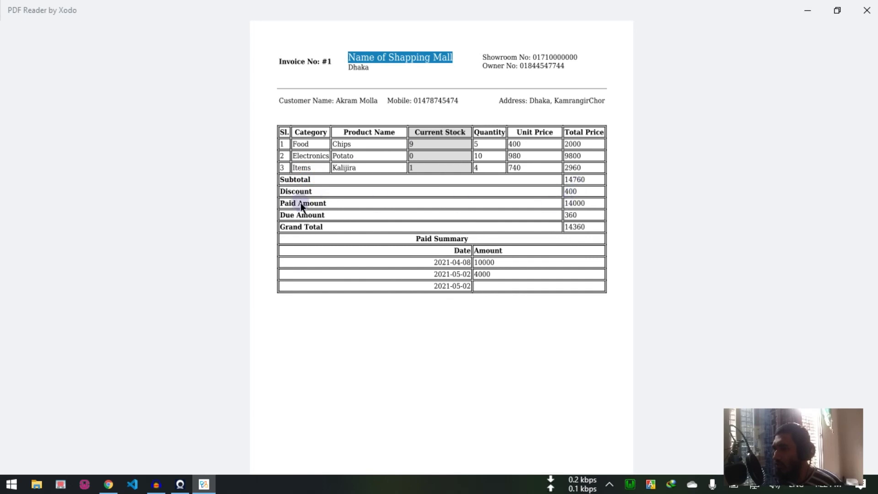
left_click(313, 233)
Step: Close Xodo and open the Customer Wise Report page
left_click(867, 10)
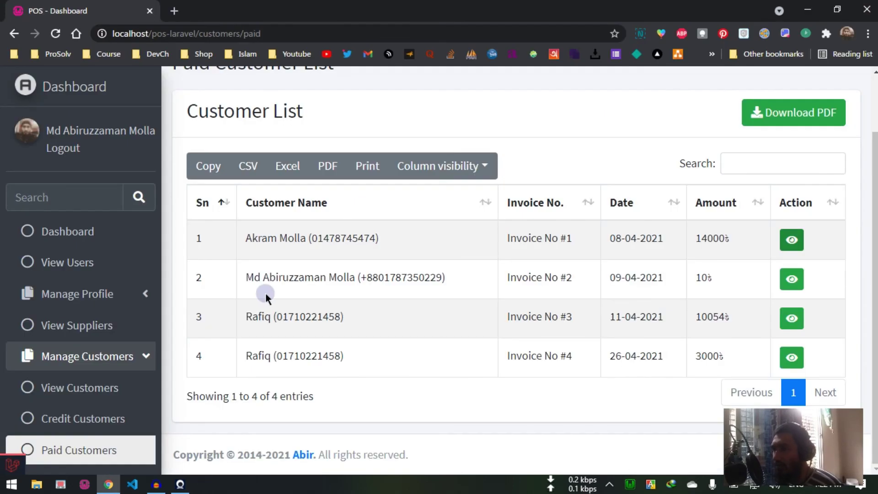
scroll(133, 370, "down", 5)
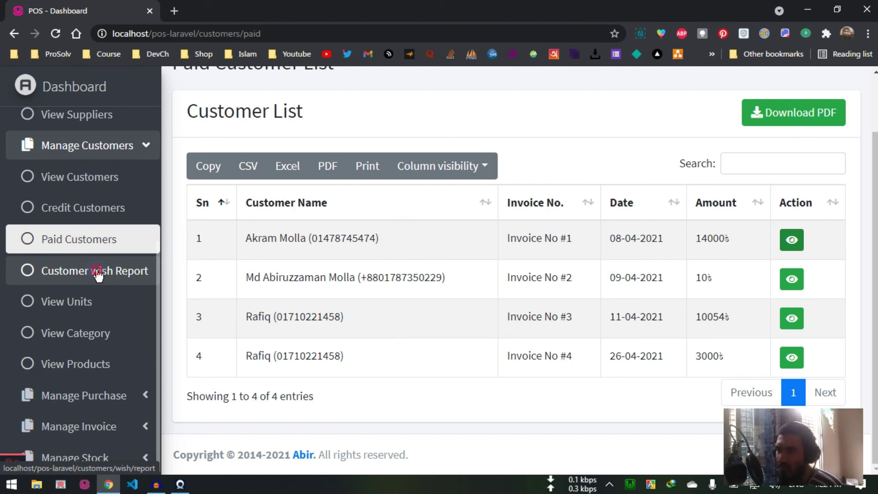
left_click(97, 272)
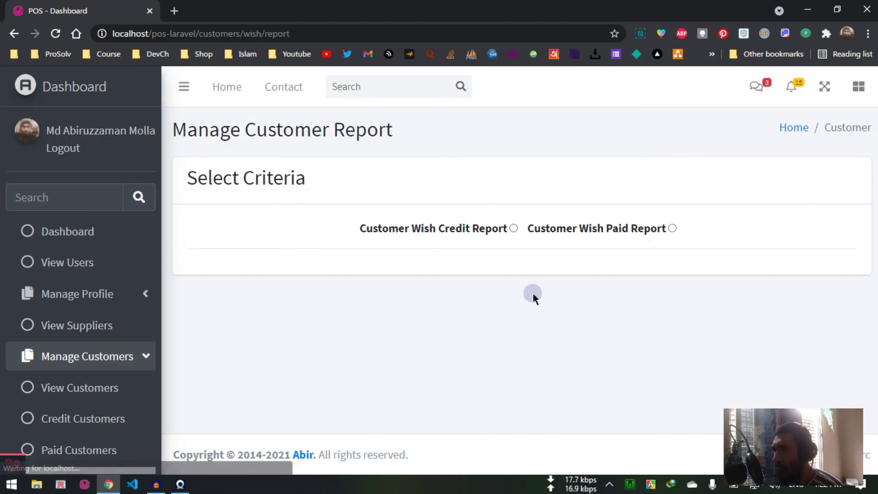
Step: Run a customer-wise credit report for a selected customer
double_click(426, 228)
left_click(485, 248)
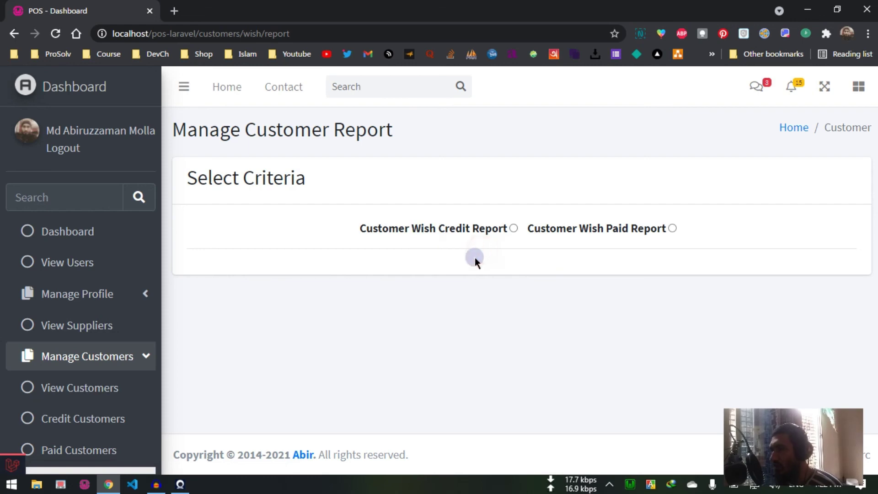
left_click(514, 228)
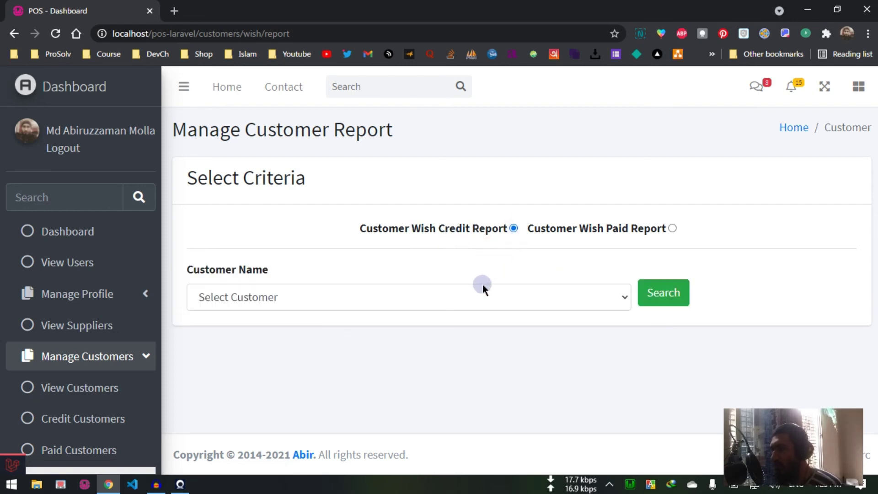
left_click(483, 285)
left_click(423, 342)
left_click(678, 289)
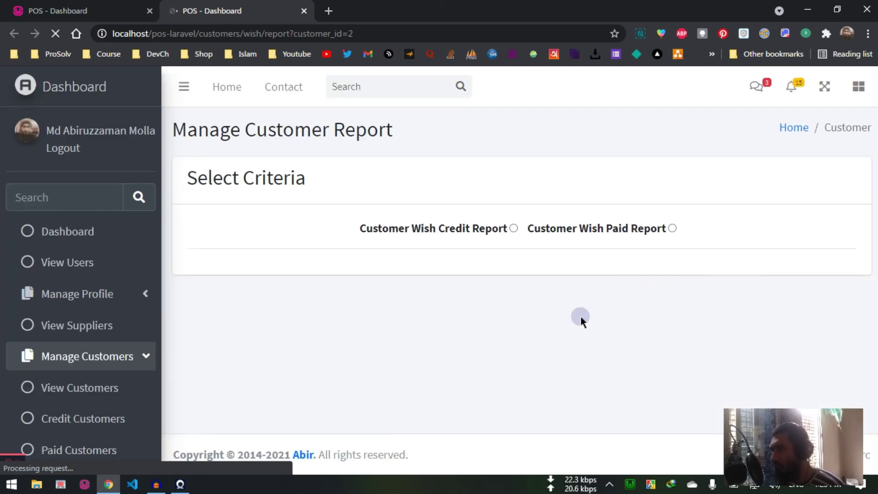
scroll(78, 339, "down", 2)
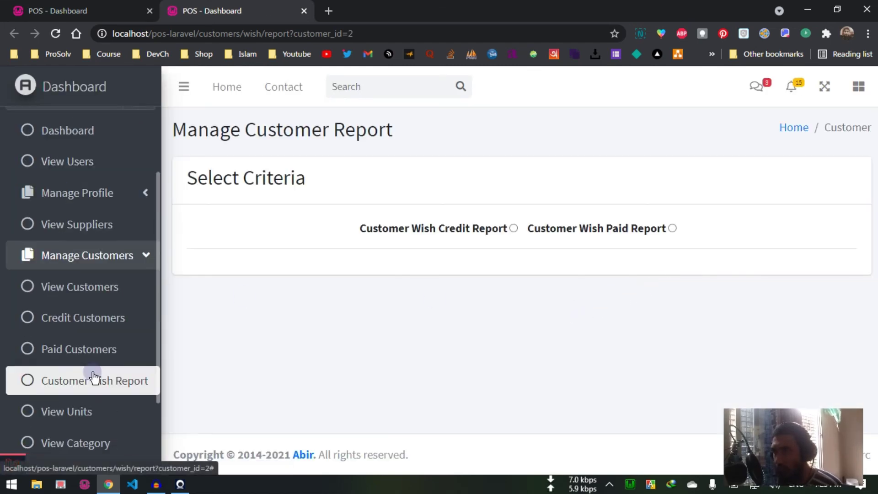
Step: Go from the Paid Customers list to the Credit Customer List with its 3 invoices
scroll(94, 377, "down", 2)
left_click(107, 259)
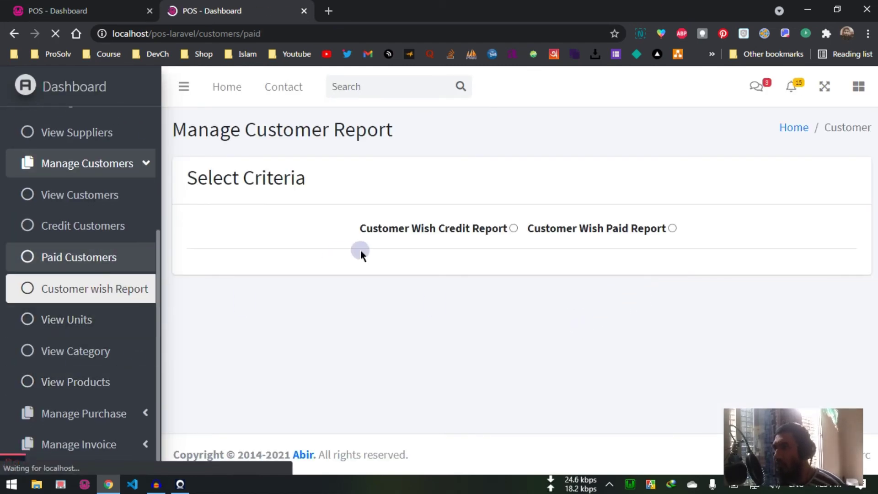
scroll(768, 270, "down", 2)
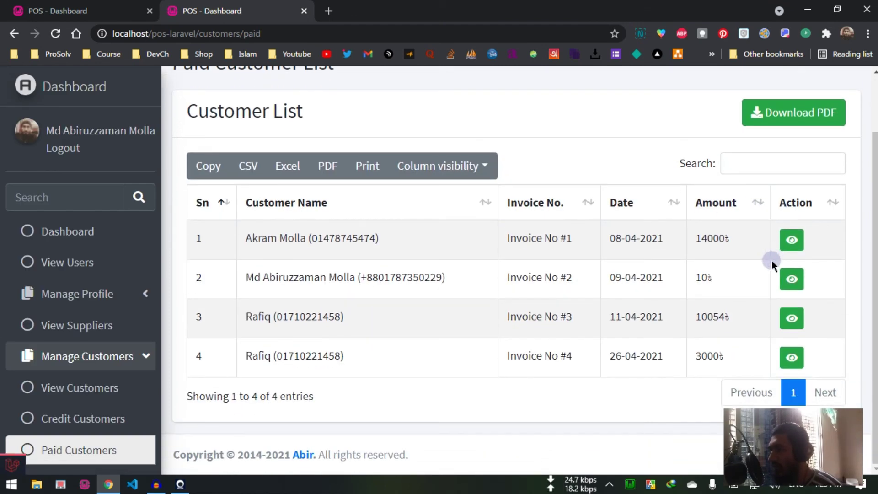
scroll(110, 359, "down", 4)
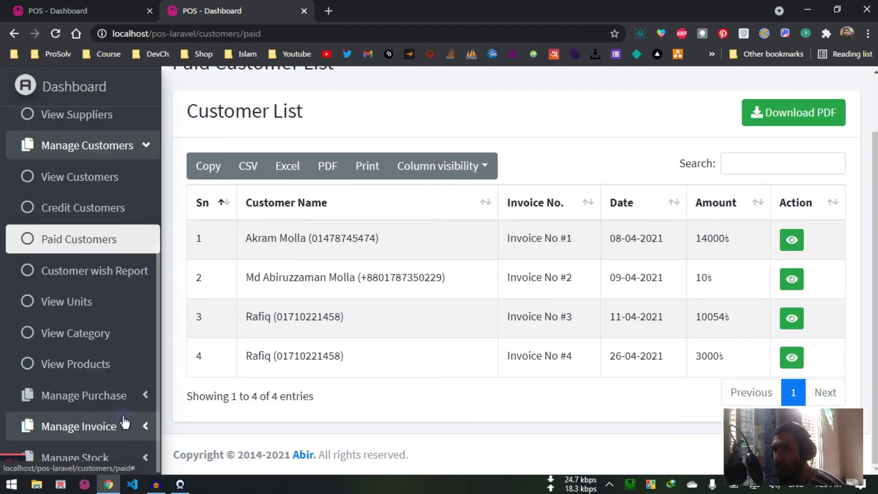
left_click(105, 211)
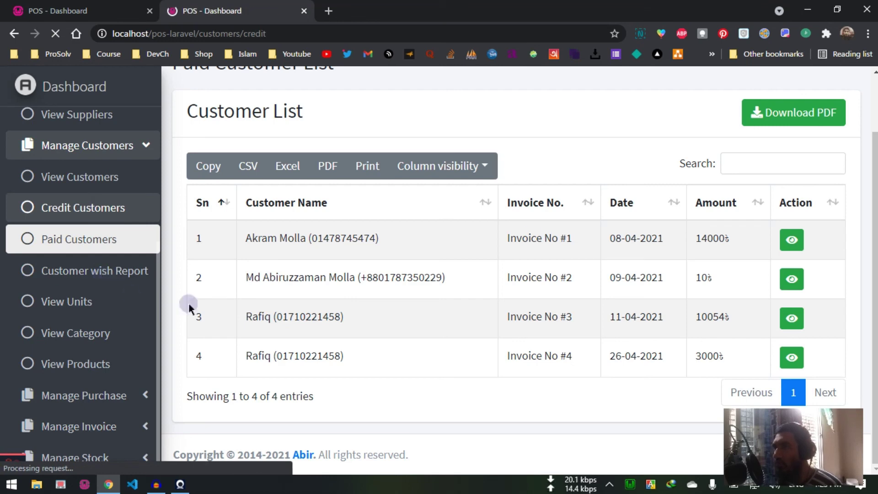
Step: Request Invoice No #3's PDF and accept downloading document.pdf again
scroll(579, 235, "down", 1)
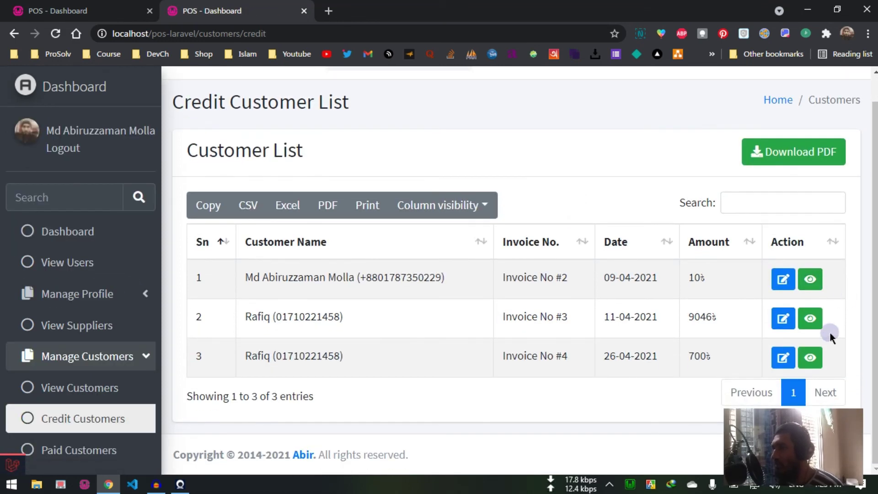
left_click(810, 316)
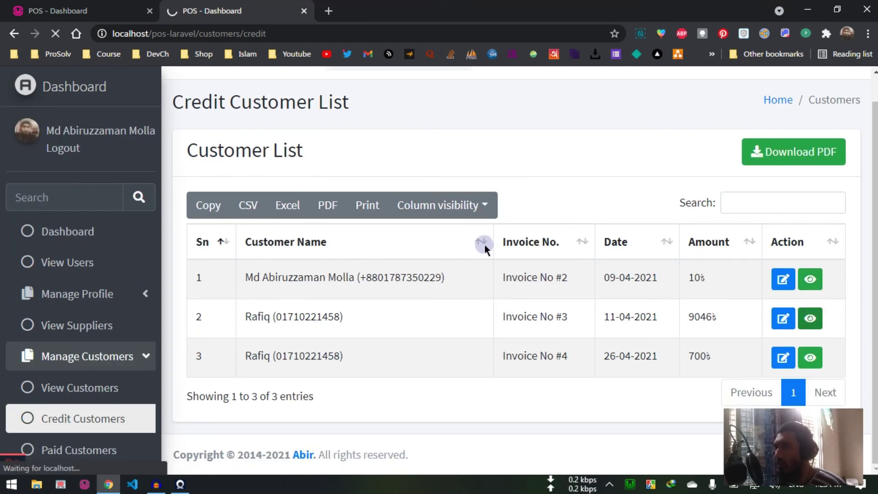
left_click(417, 293)
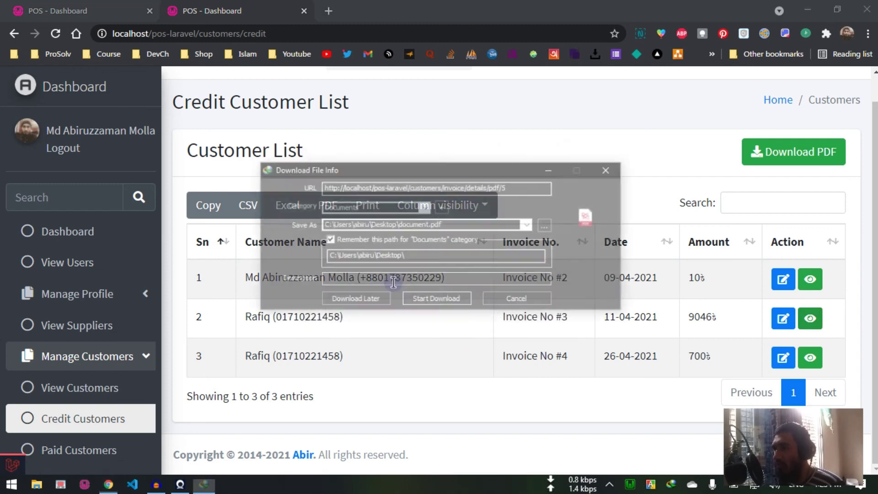
Step: Download Invoice No #3's PDF, view it in Xodo (19100 total, 9046 due), then close it
left_click(437, 301)
key("Escape")
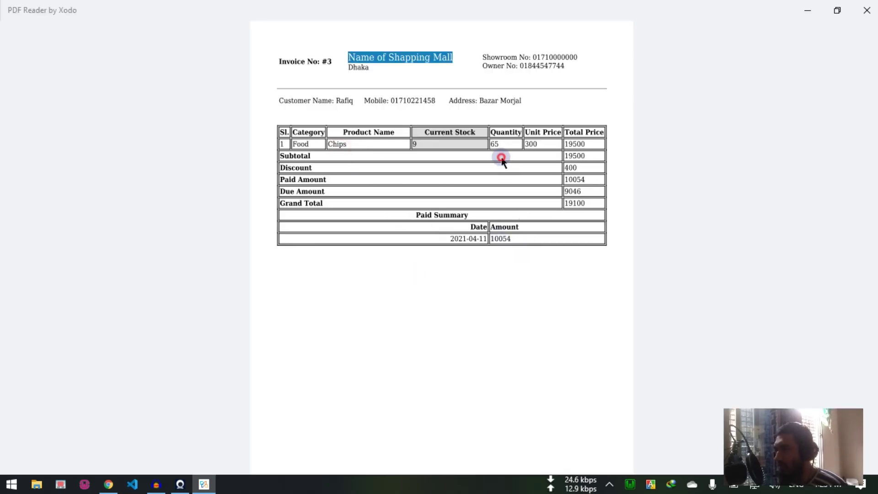
left_click(866, 10)
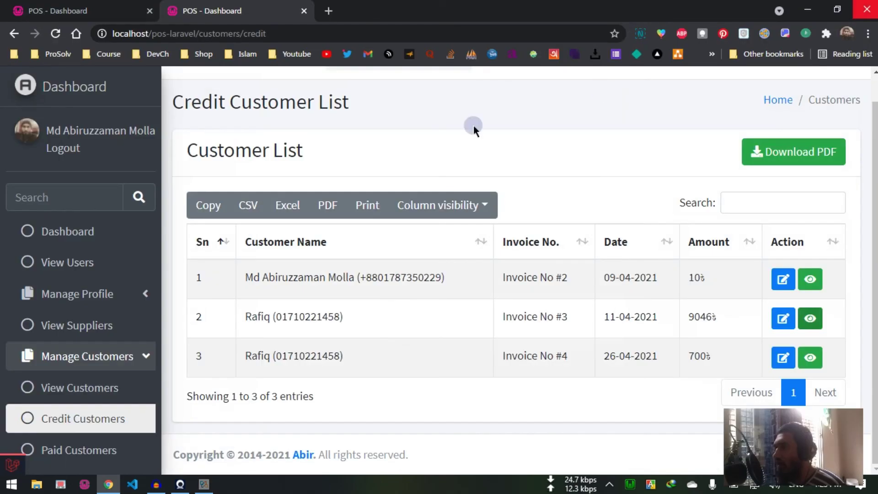
Step: Expand and collapse Manage Profile in the sidebar, then collapse Manage Customers
scroll(9, 337, "down", 4)
scroll(149, 308, "up", 4)
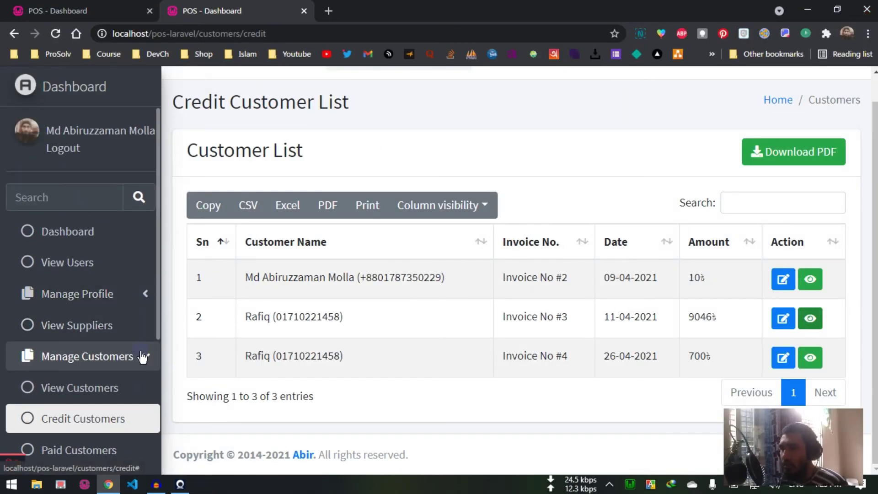
left_click(151, 295)
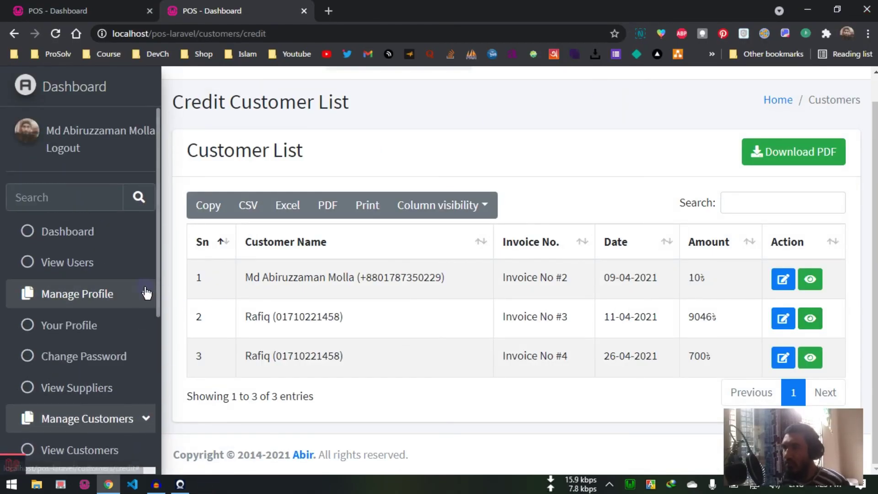
left_click(147, 293)
left_click(159, 358)
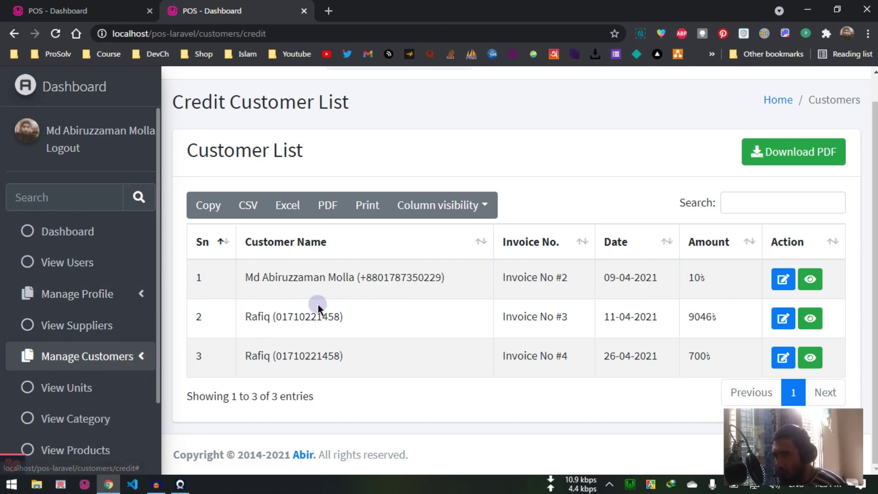